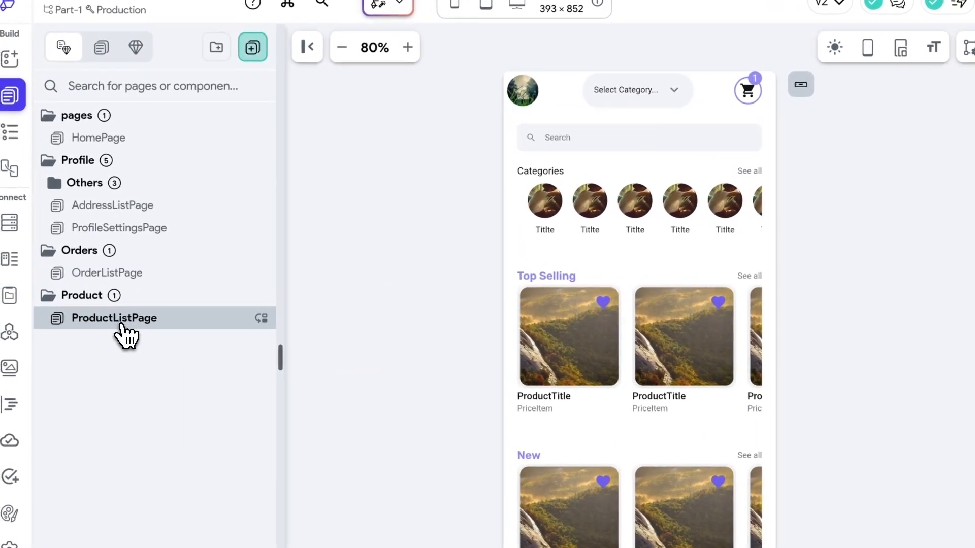
Compare the circular profile images in the app bars of OrderListPage and ProductListPage.
click(138, 279)
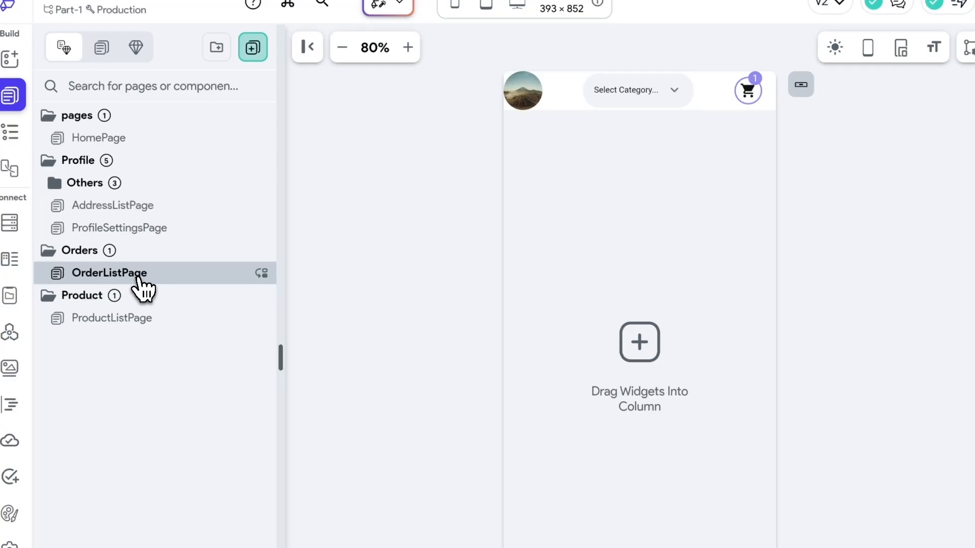
click(534, 109)
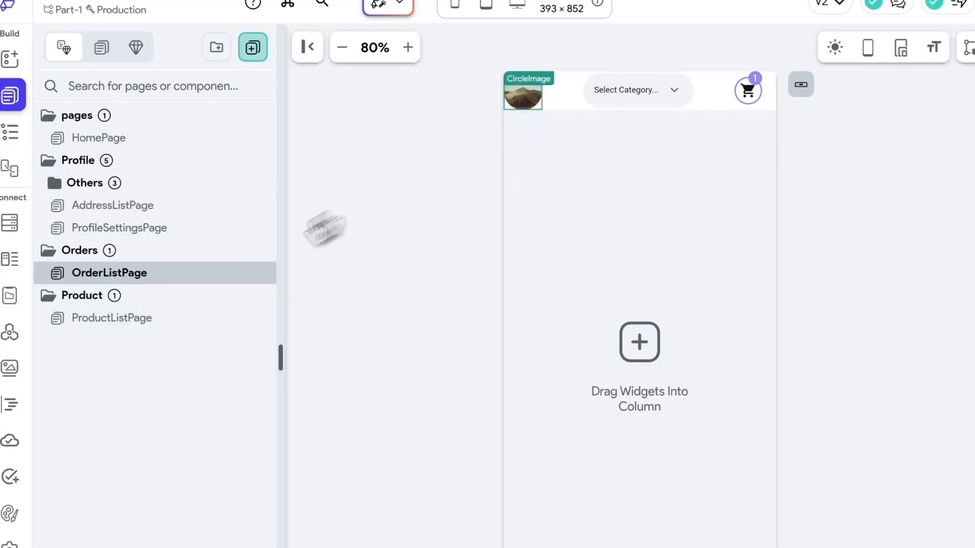
click(150, 321)
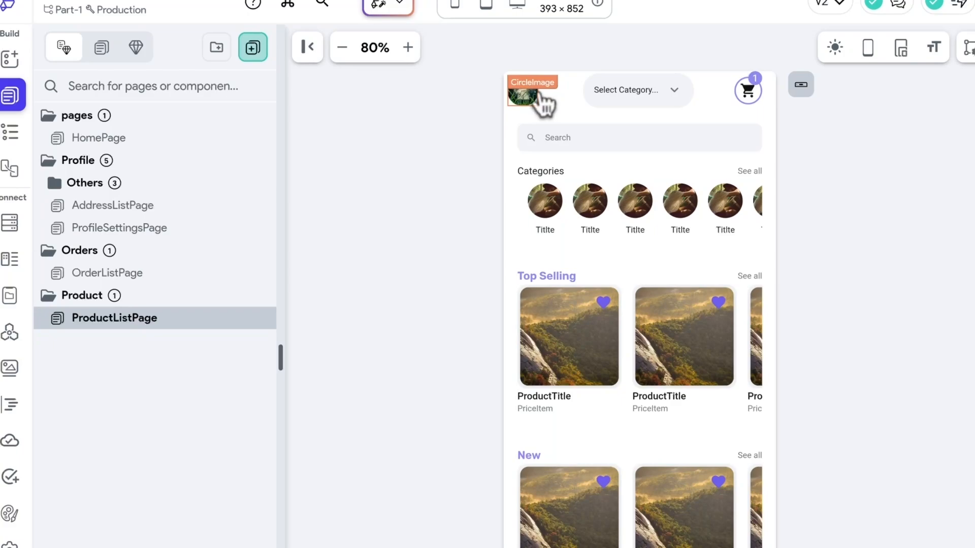
drag(539, 98, 220, 91)
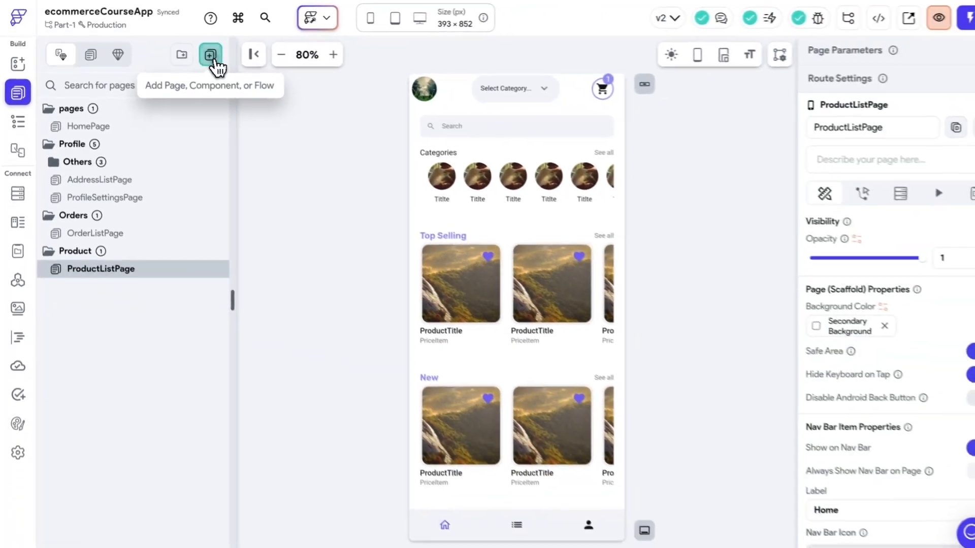
Create a blank component named ProfileAvatar.
click(255, 68)
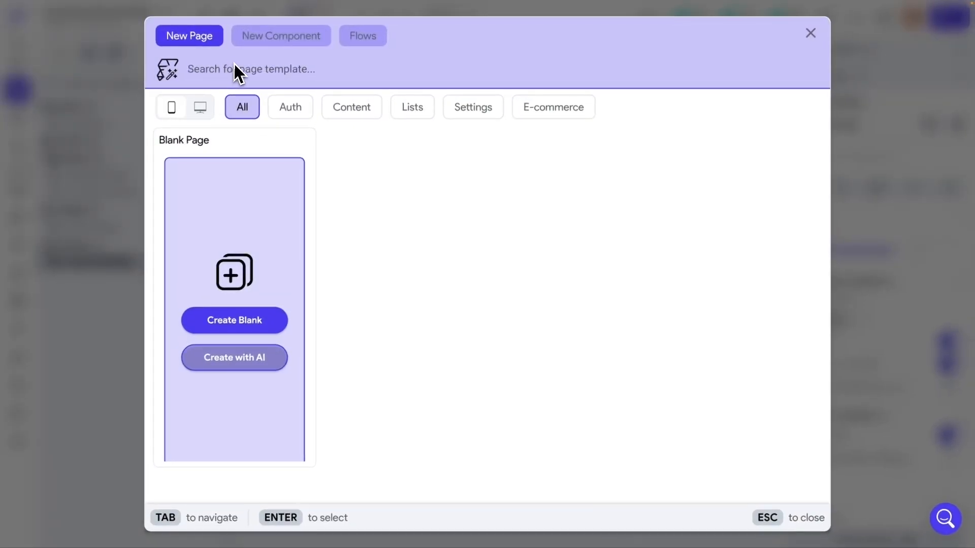
click(287, 45)
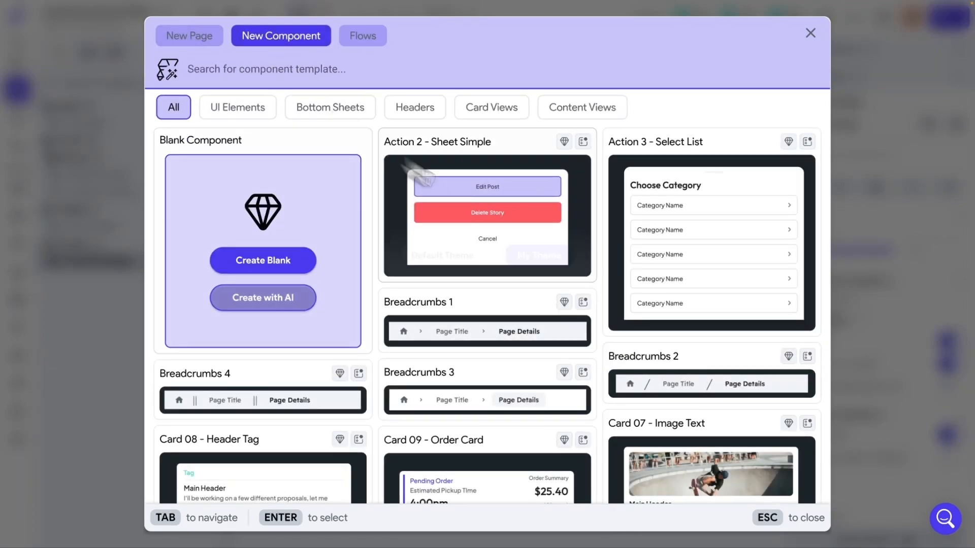
scroll(666, 252, down, 10)
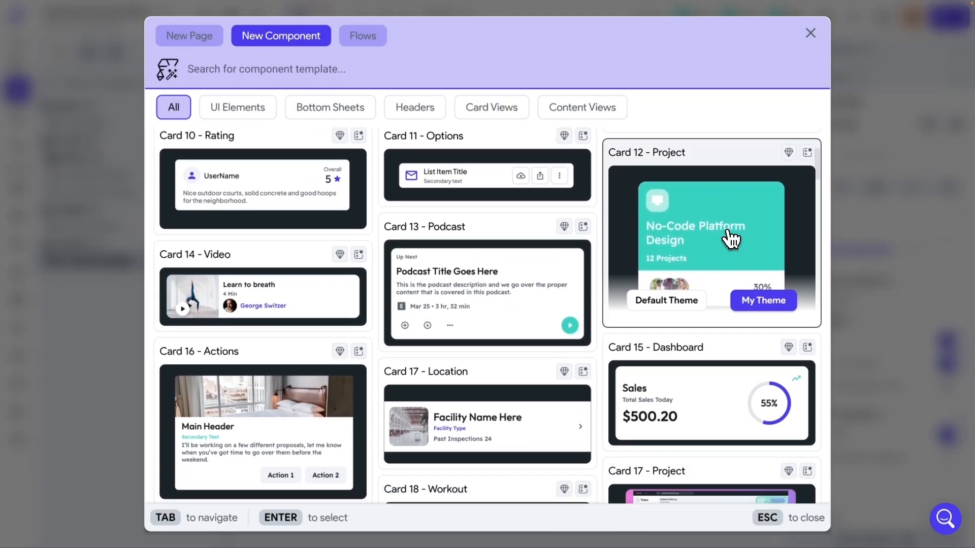
scroll(731, 237, down, 2)
scroll(729, 239, up, 12)
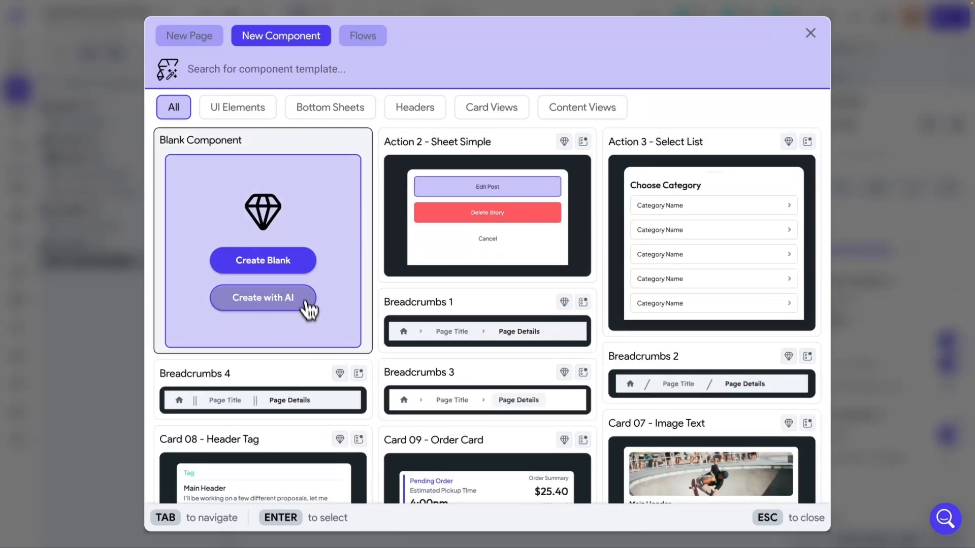
click(269, 268)
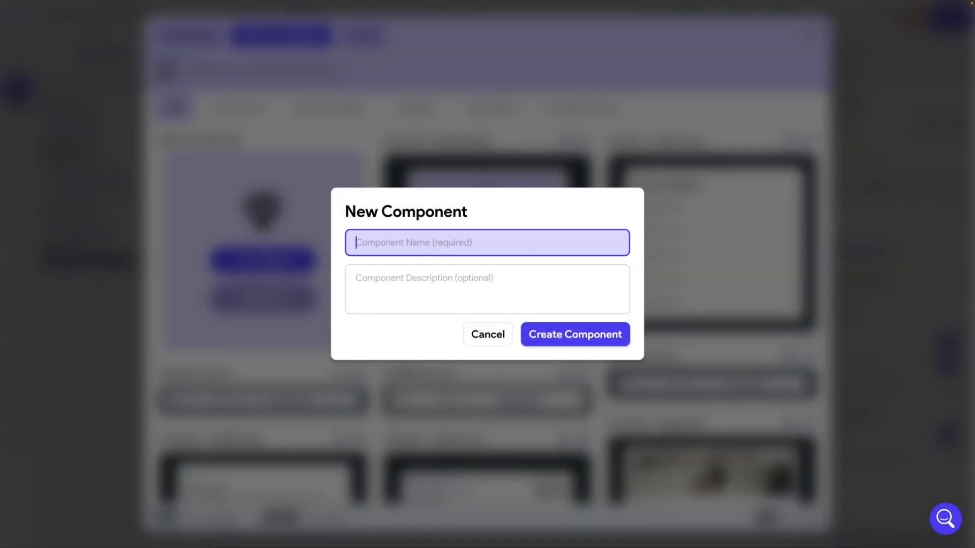
text(Profile)
text(Avatar)
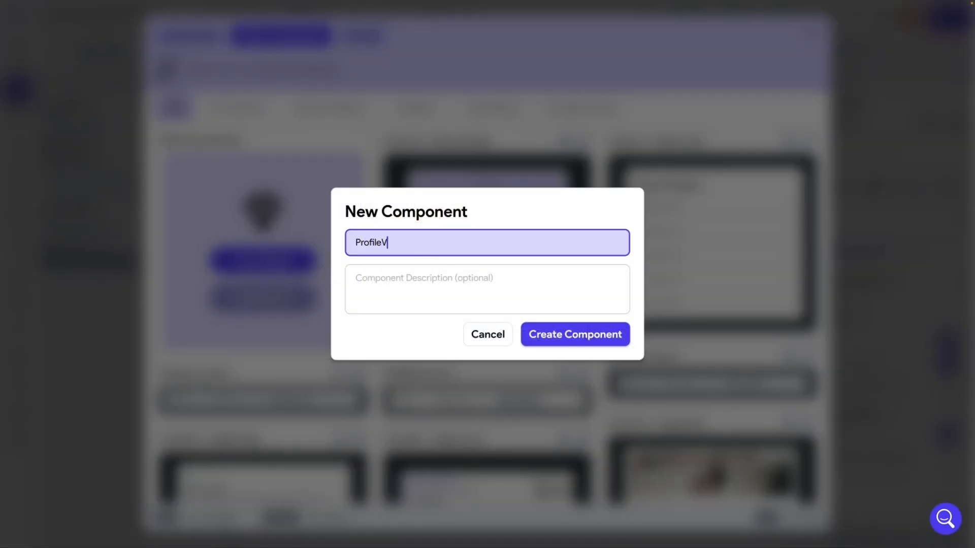
key(Return)
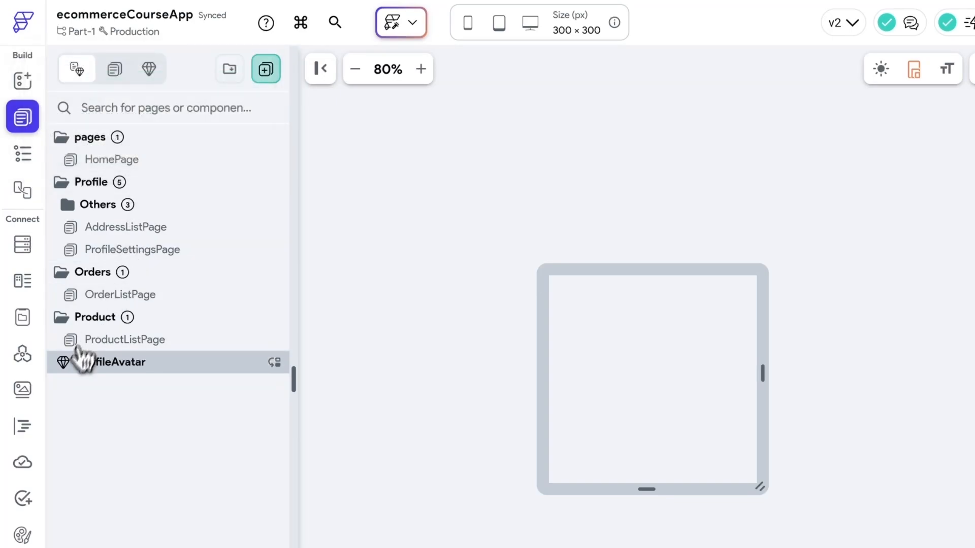
Move the ProfileAvatar component into the Profile folder.
click(150, 72)
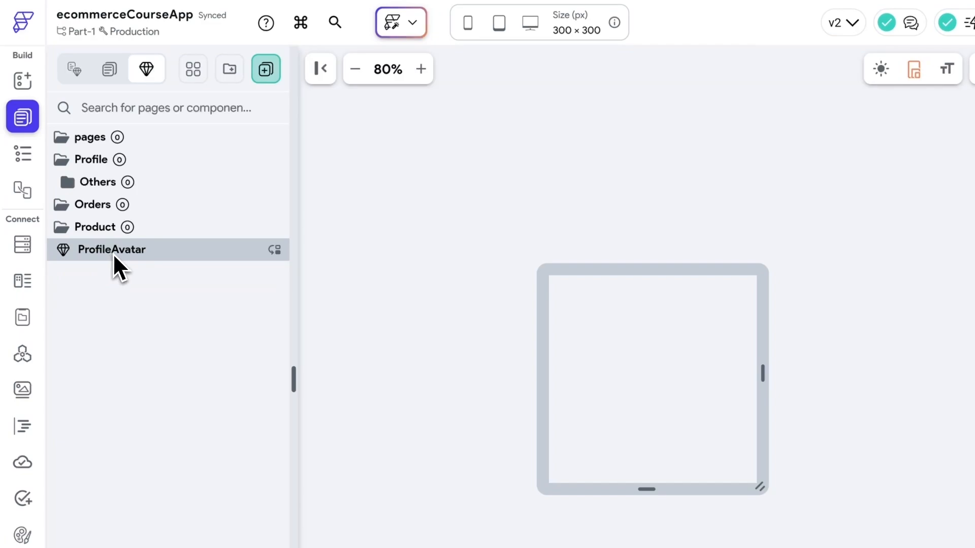
click(74, 71)
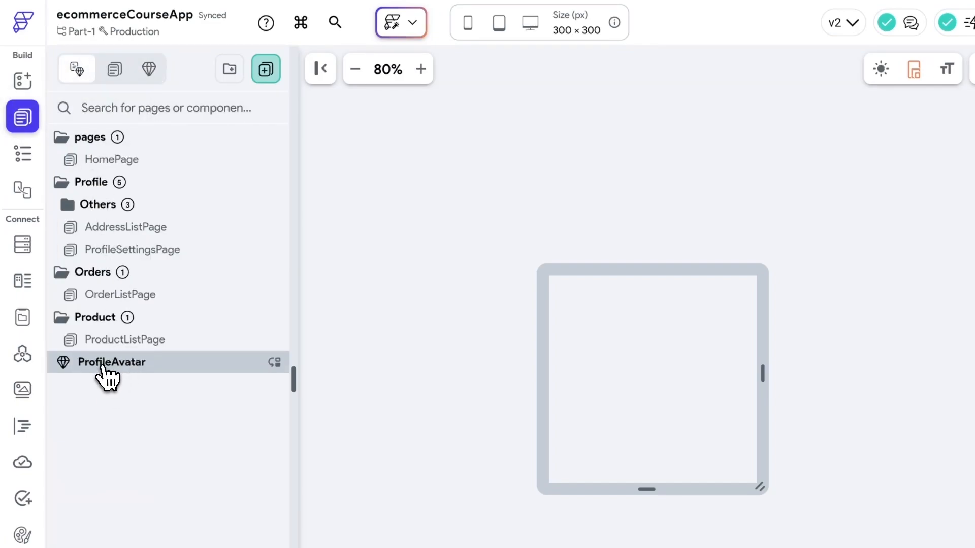
drag(103, 366, 105, 185)
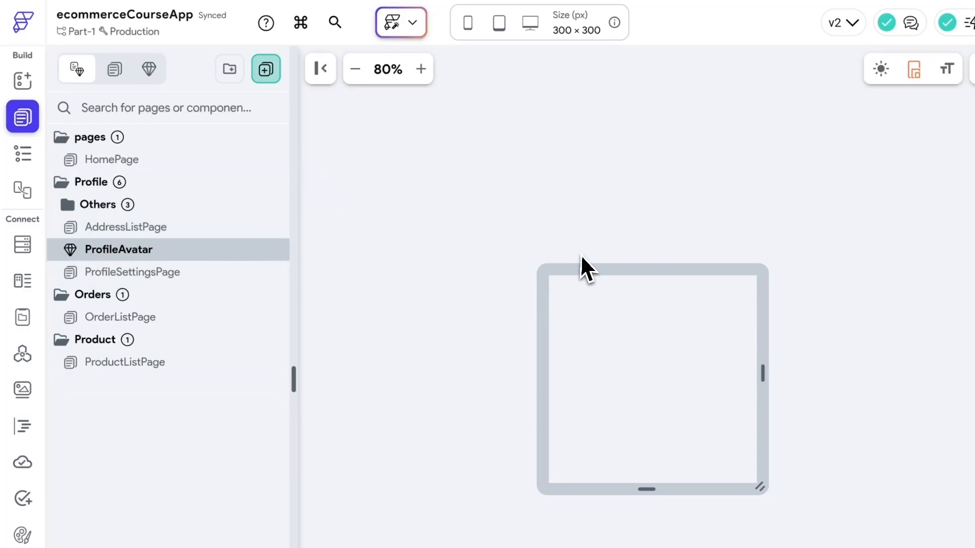
Find the CircleImage widget and place it inside the empty ProfileAvatar component.
click(23, 81)
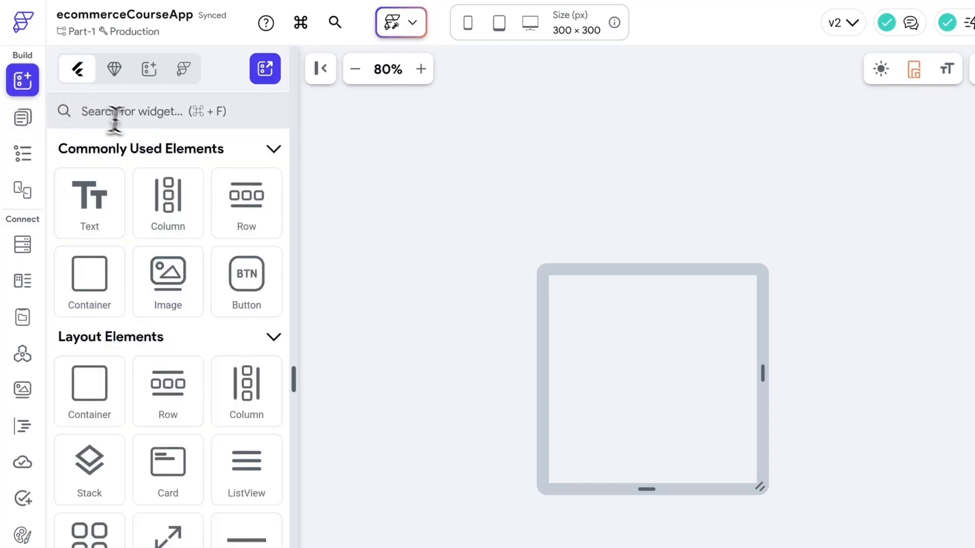
text(circ)
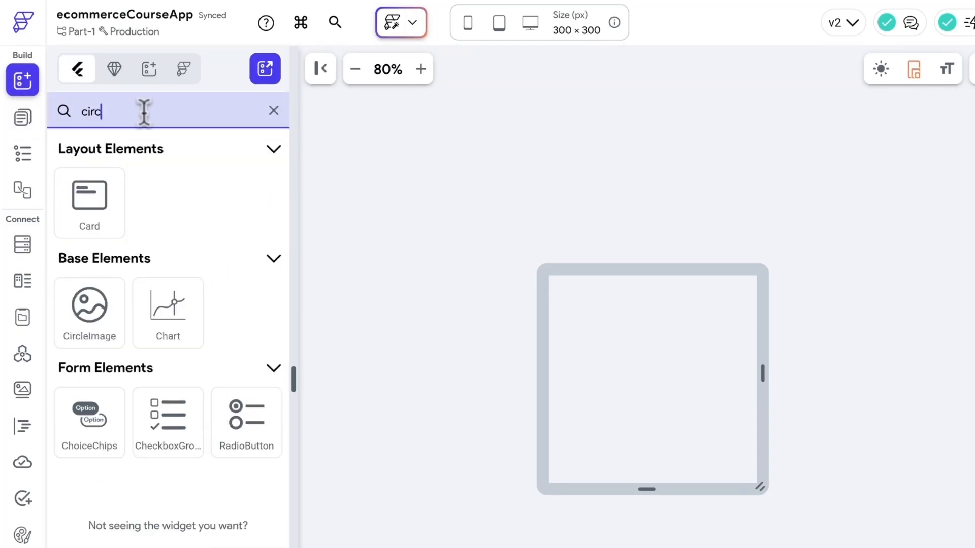
drag(104, 304, 622, 370)
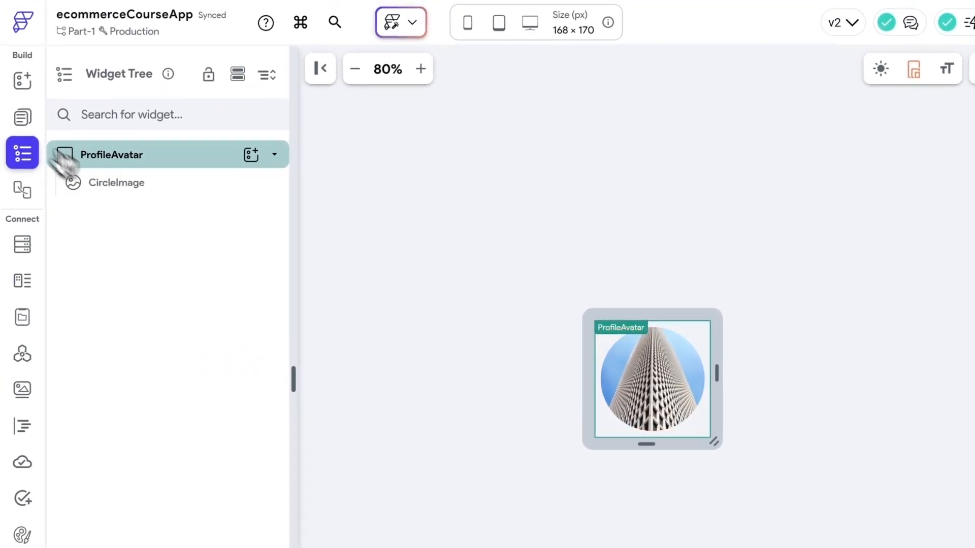
Delete the CircleImage from the app bars of ProductListPage and OrderListPage.
click(24, 119)
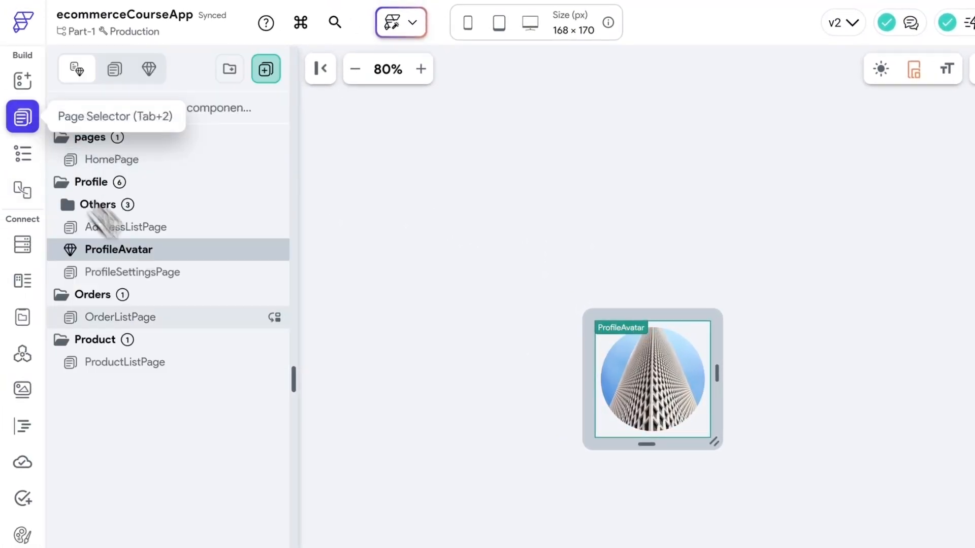
click(133, 364)
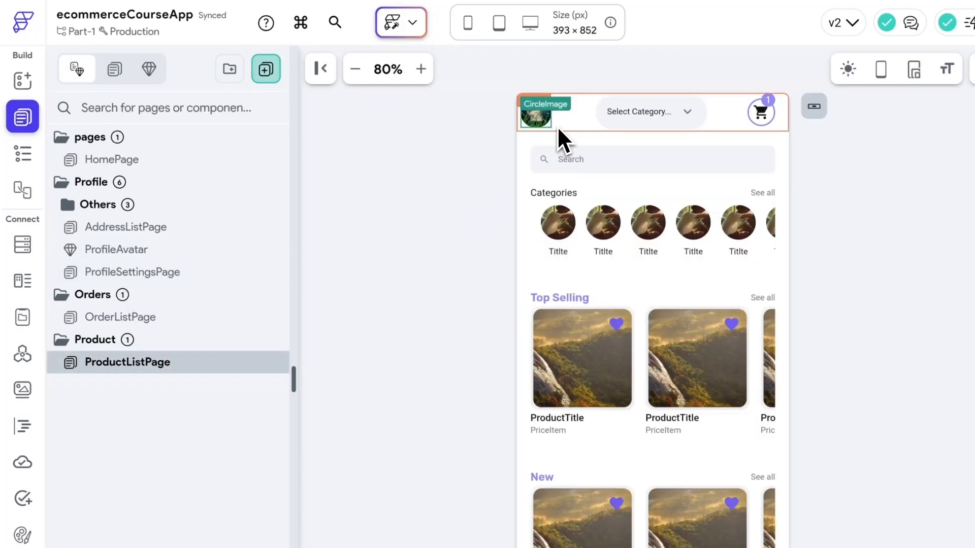
key(Delete)
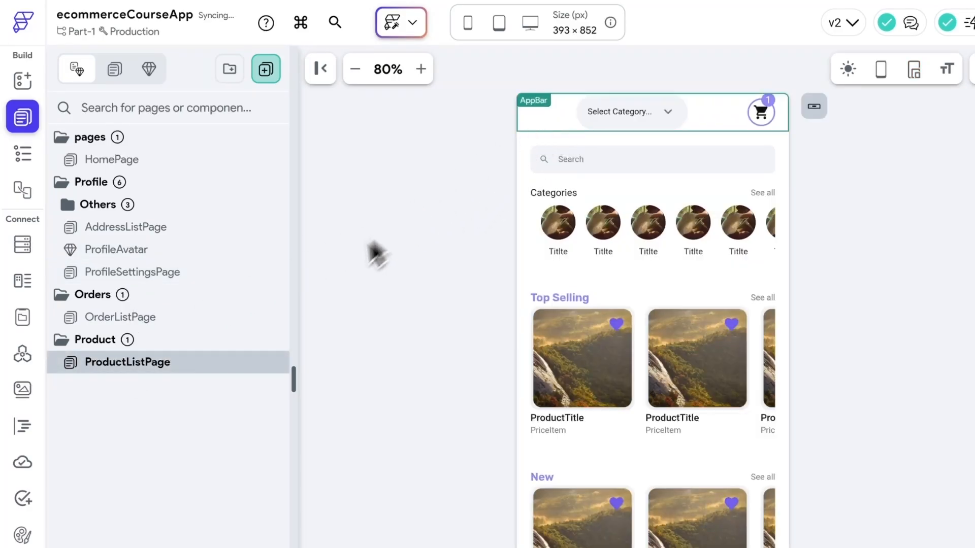
click(127, 318)
click(548, 125)
key(Delete)
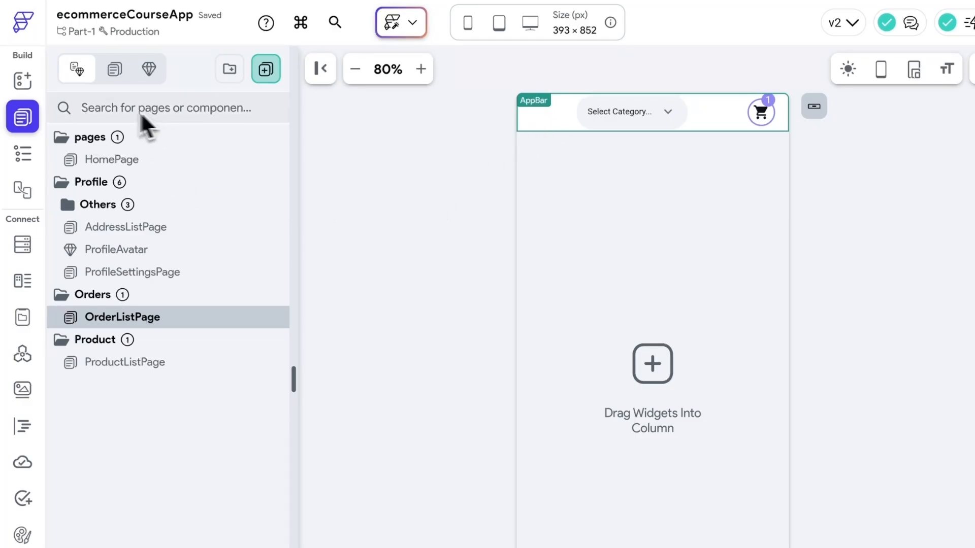
Add a Container at the start of the app bar on both OrderListPage and ProductListPage.
click(28, 85)
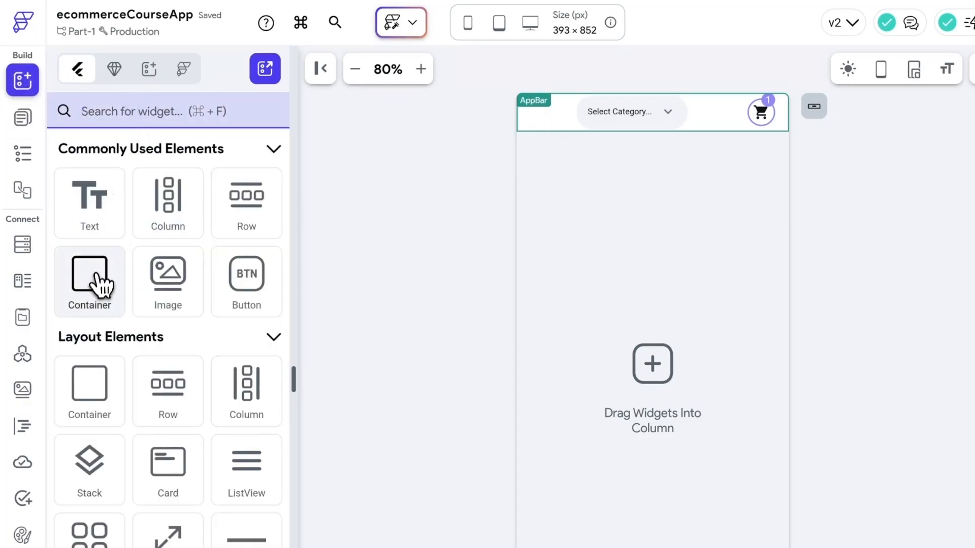
drag(99, 282, 545, 128)
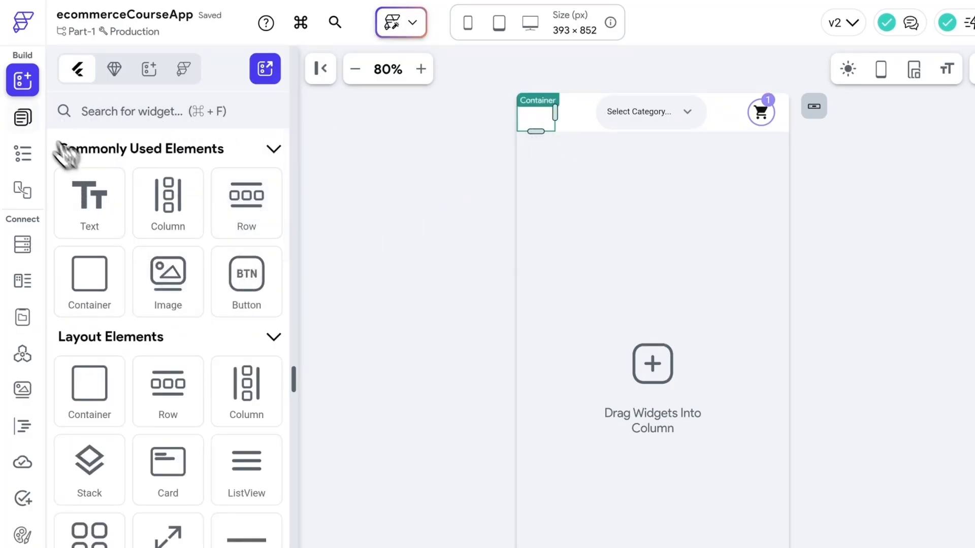
click(23, 117)
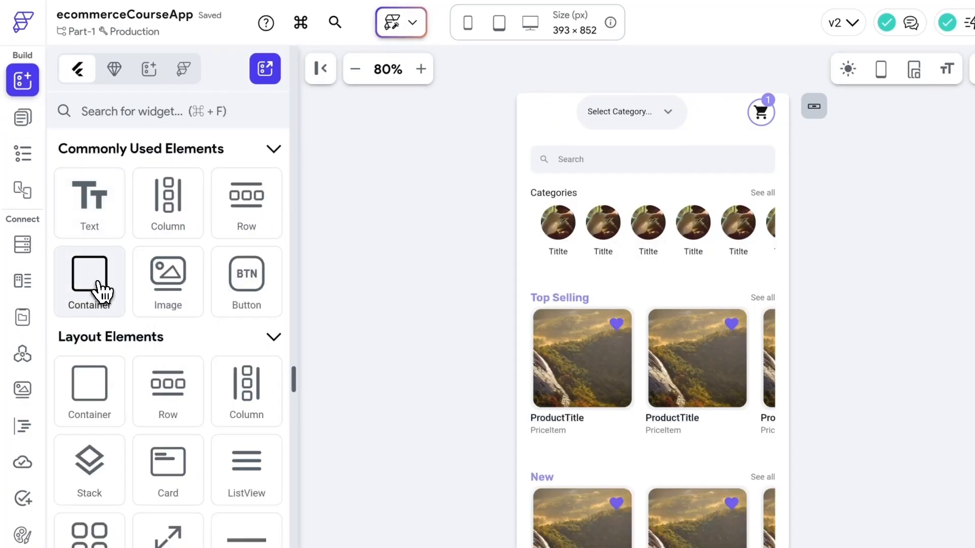
drag(101, 291, 539, 120)
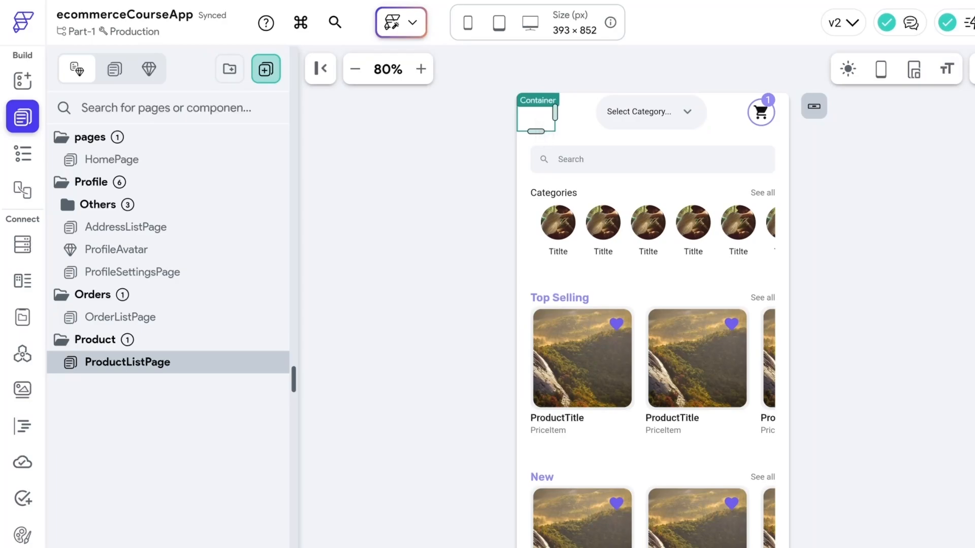
Insert the ProfileAvatar component into the app bar's Container on ProductListPage.
right_click(535, 114)
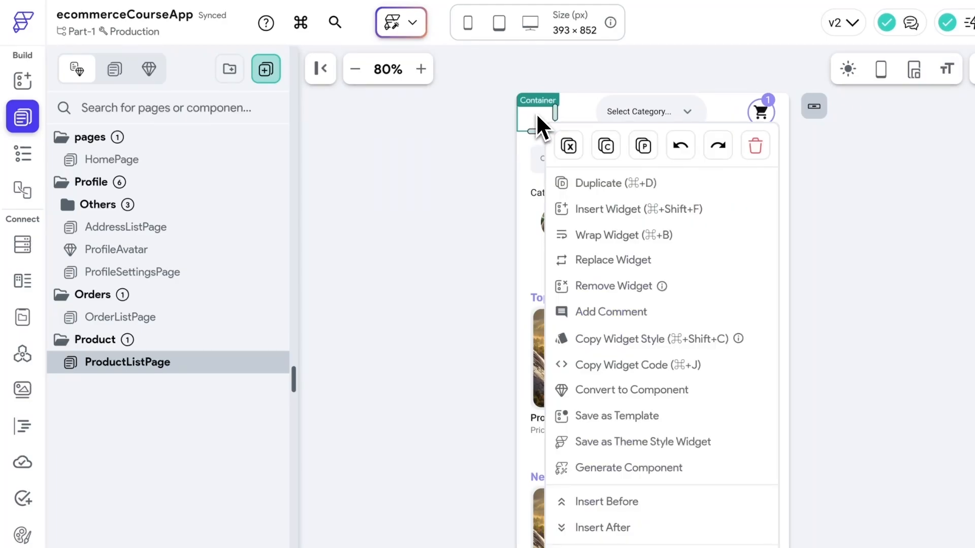
click(629, 223)
click(181, 223)
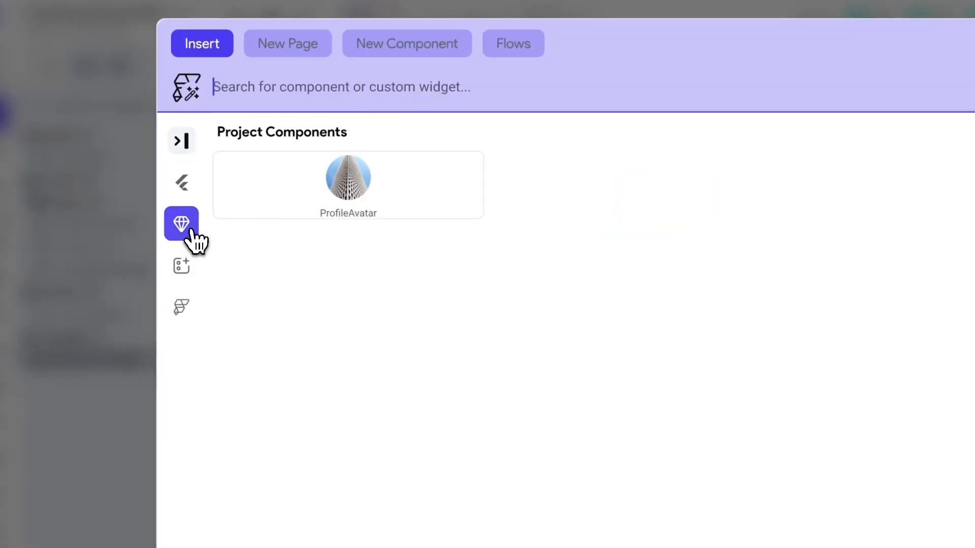
click(366, 195)
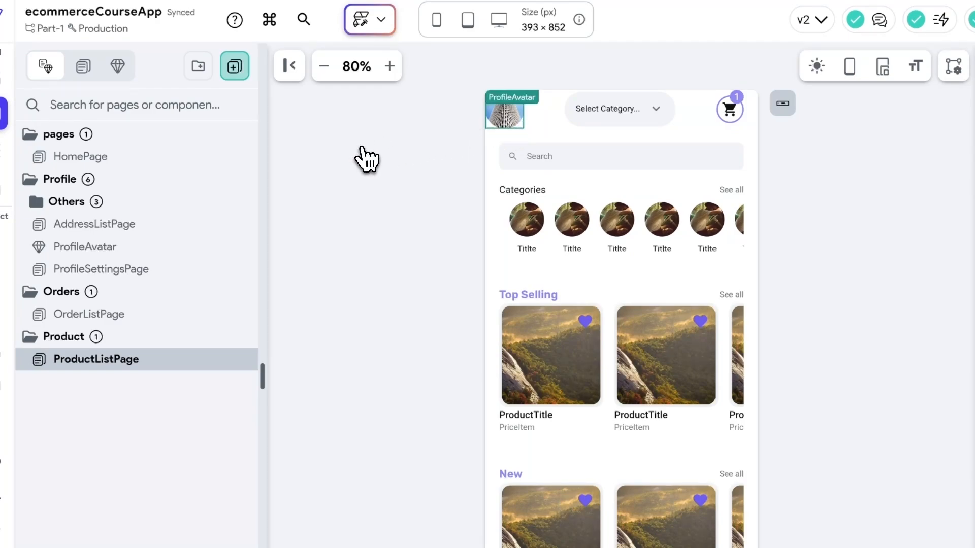
Add the ProfileAvatar component as a child of the app bar's Container on OrderListPage.
click(118, 317)
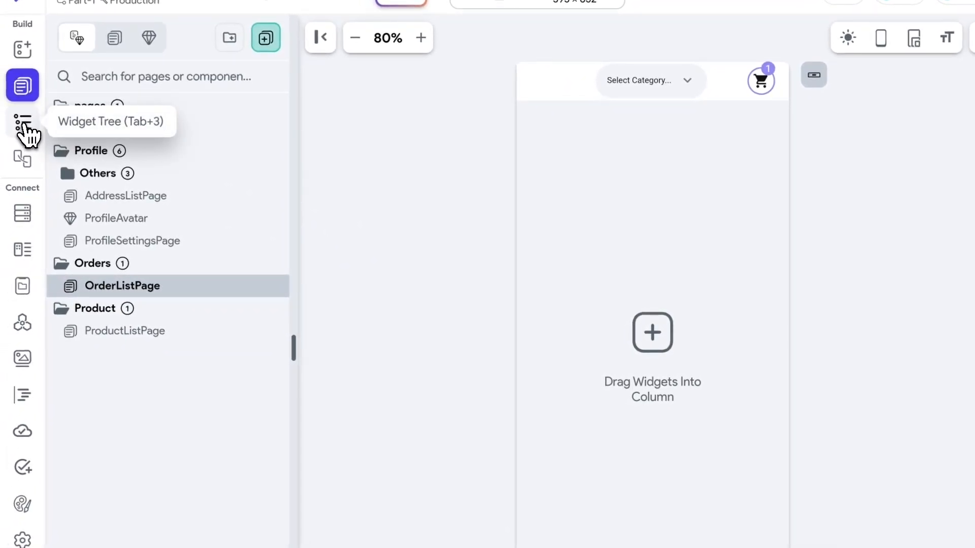
click(24, 133)
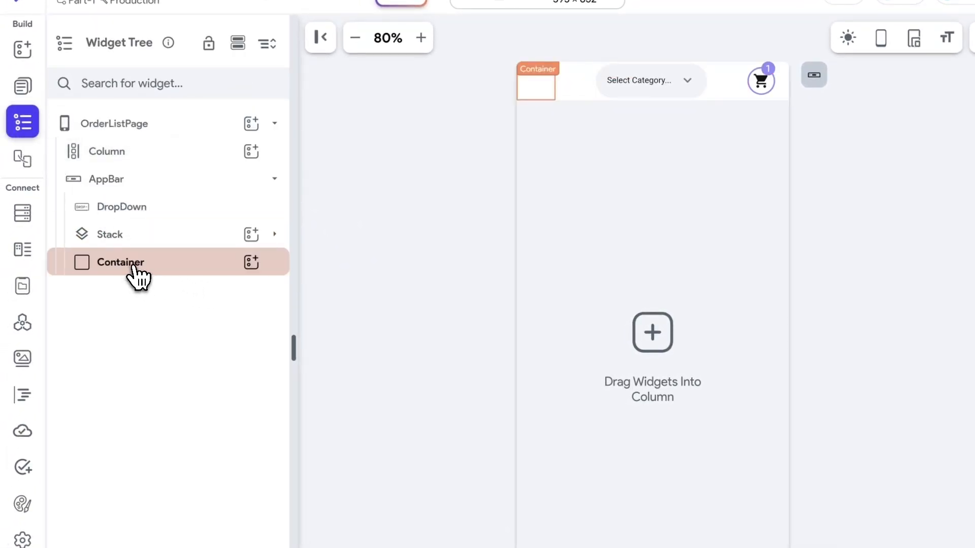
click(252, 264)
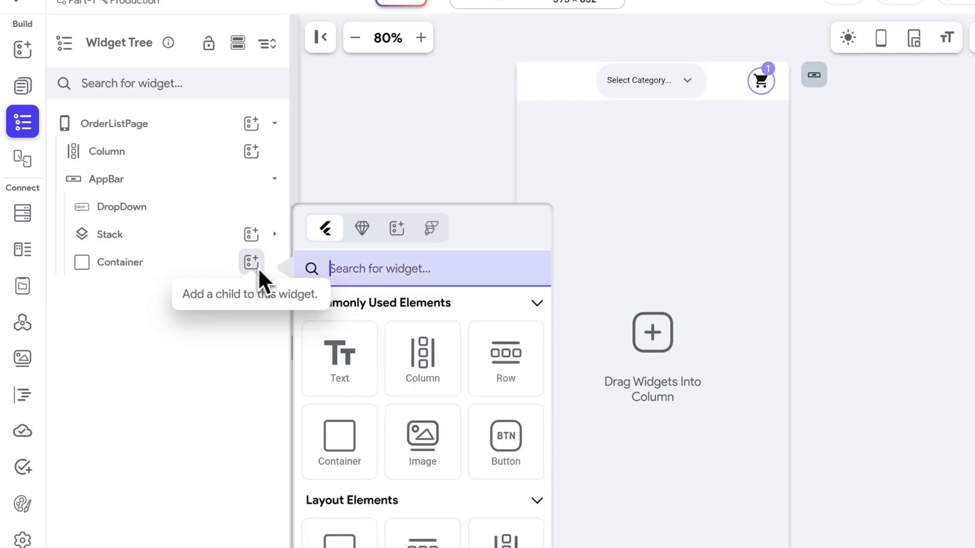
click(364, 233)
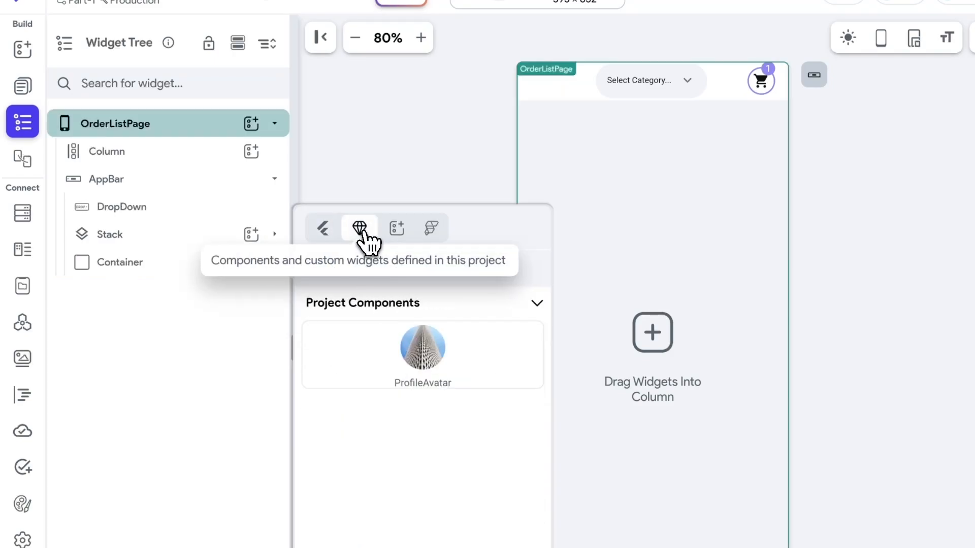
click(430, 365)
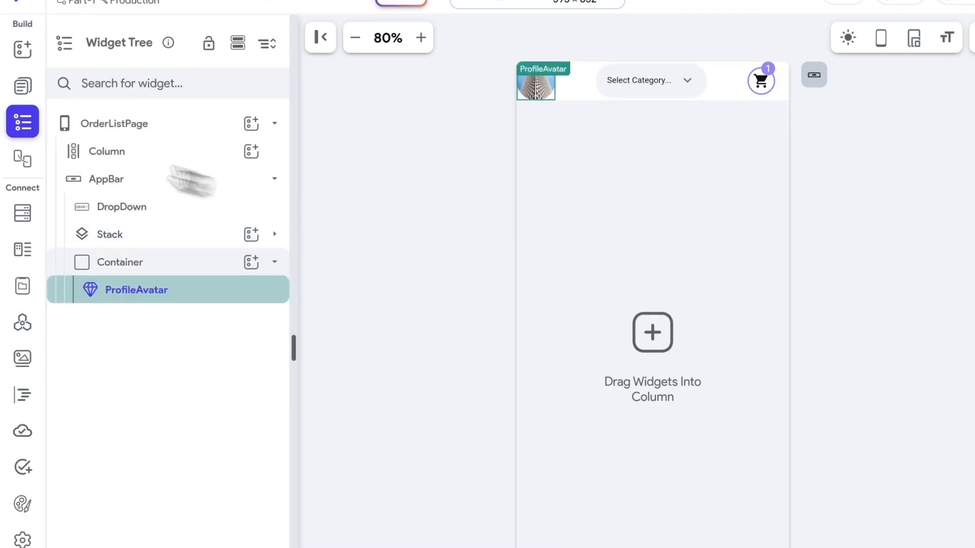
View the project's own components among the widgets available for insertion.
click(26, 57)
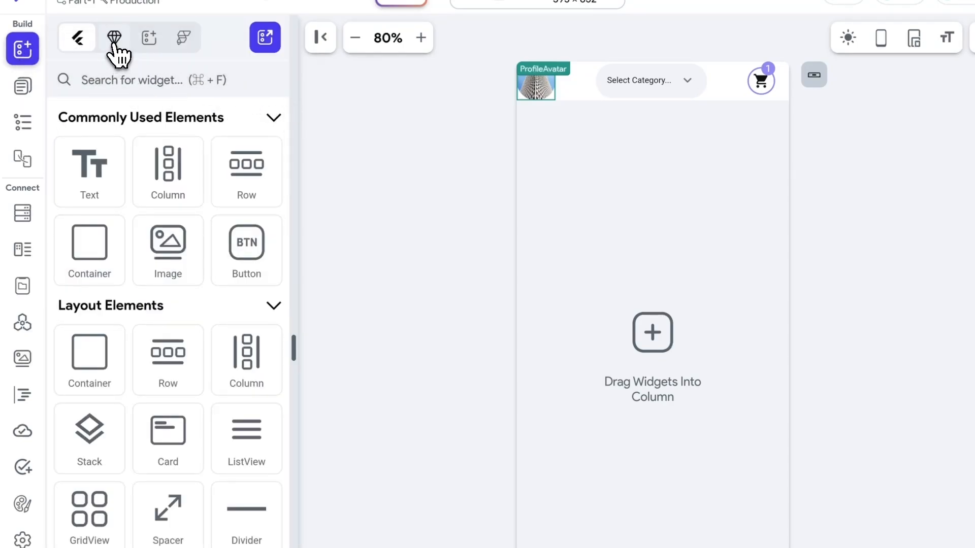
click(114, 39)
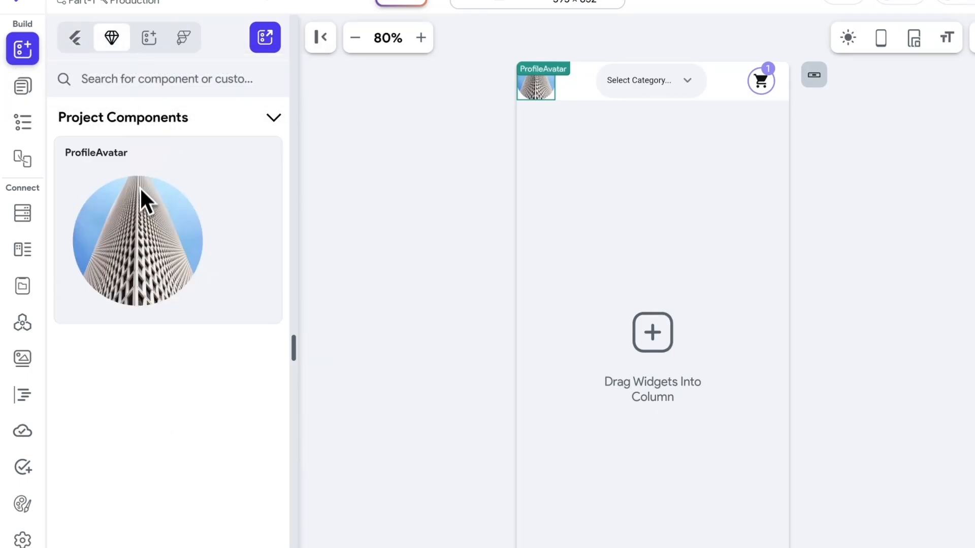
Add the ProfileAvatar component to the body Column of OrderListPage and delete it again.
drag(131, 172, 576, 196)
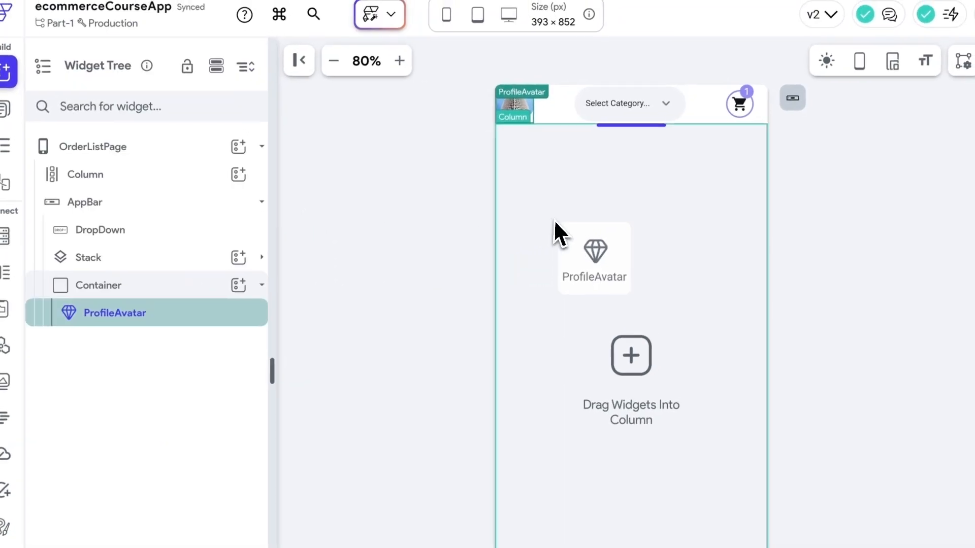
drag(550, 227, 551, 227)
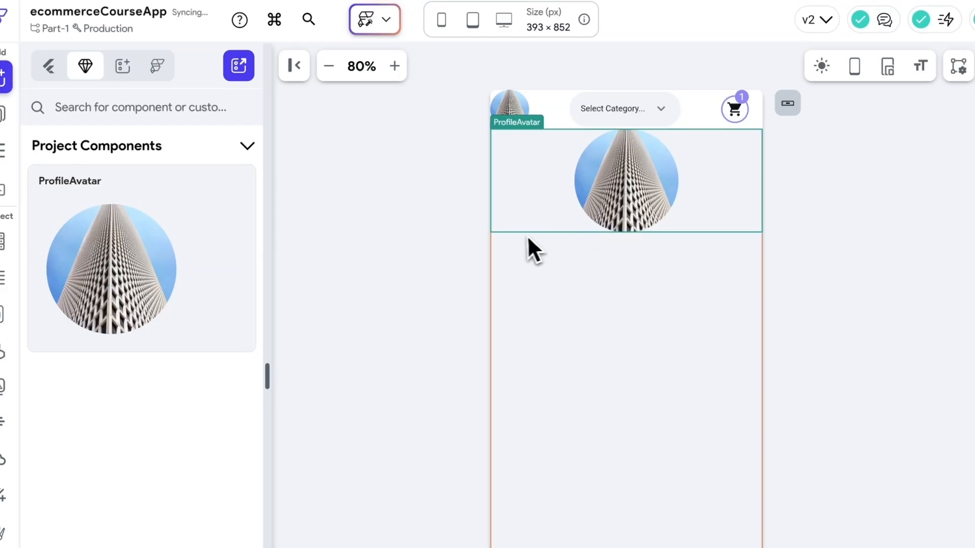
click(4, 114)
key(Delete)
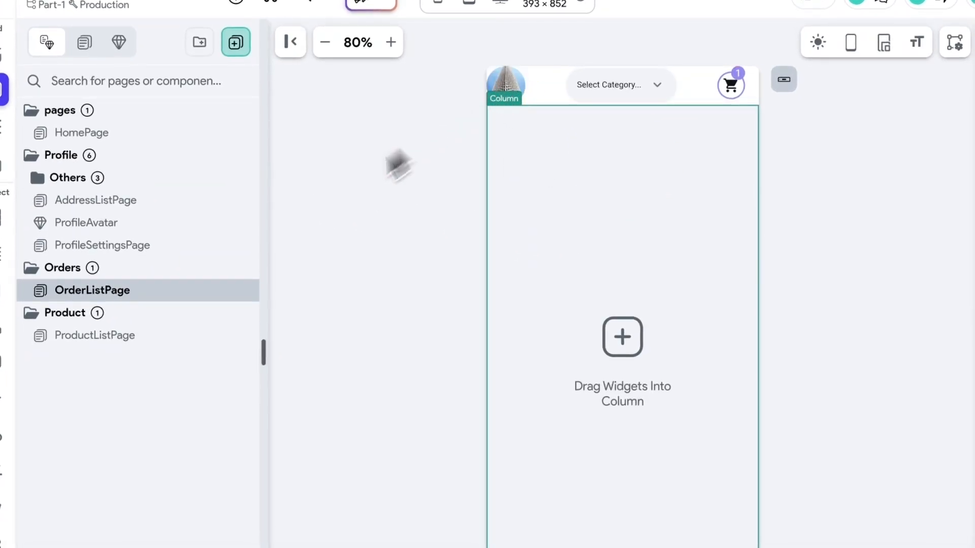
Find the usages of the ProfileAvatar component across the project's pages and close the results.
click(148, 336)
click(141, 300)
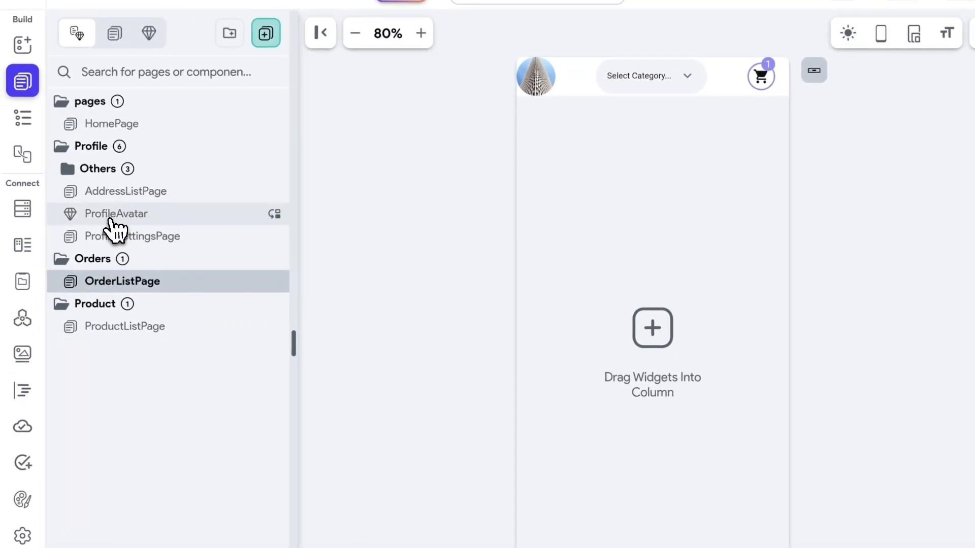
click(136, 227)
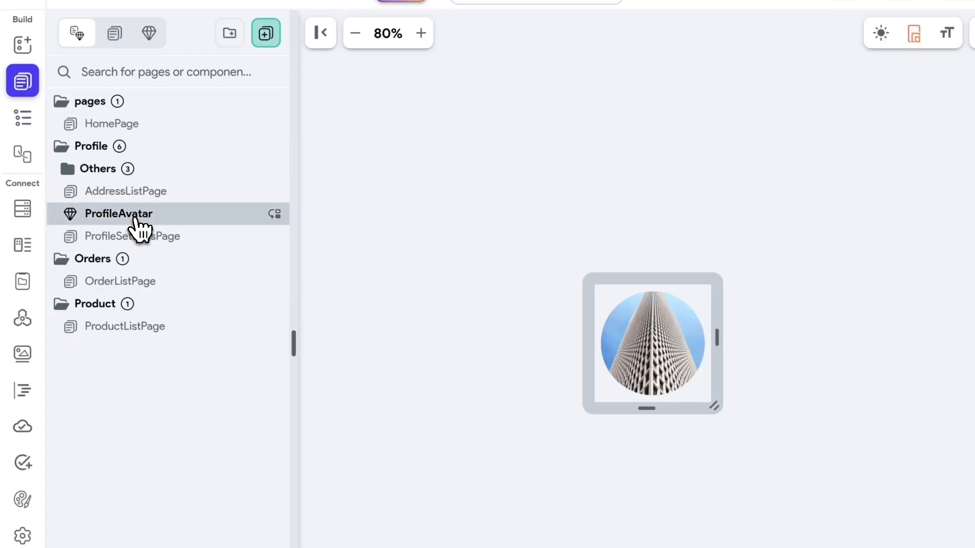
right_click(138, 226)
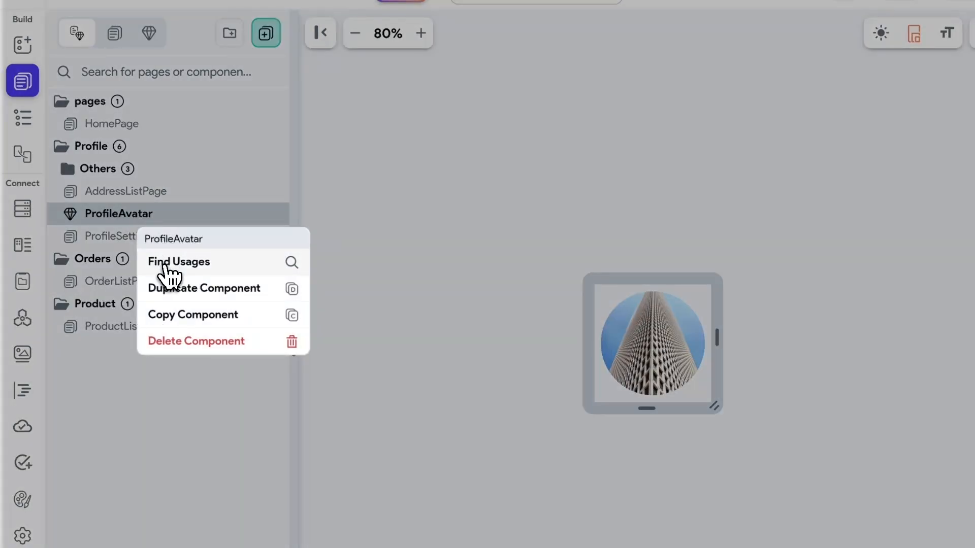
click(195, 268)
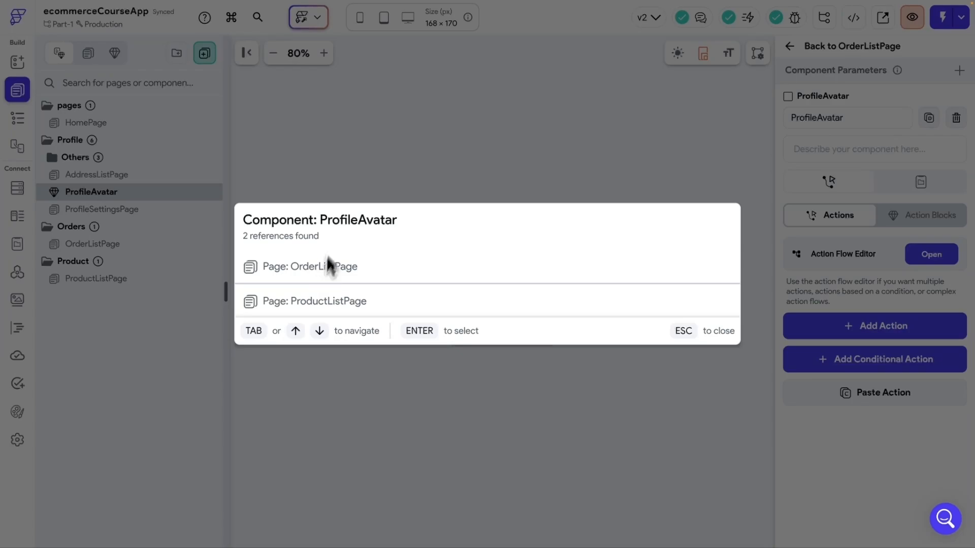
click(352, 182)
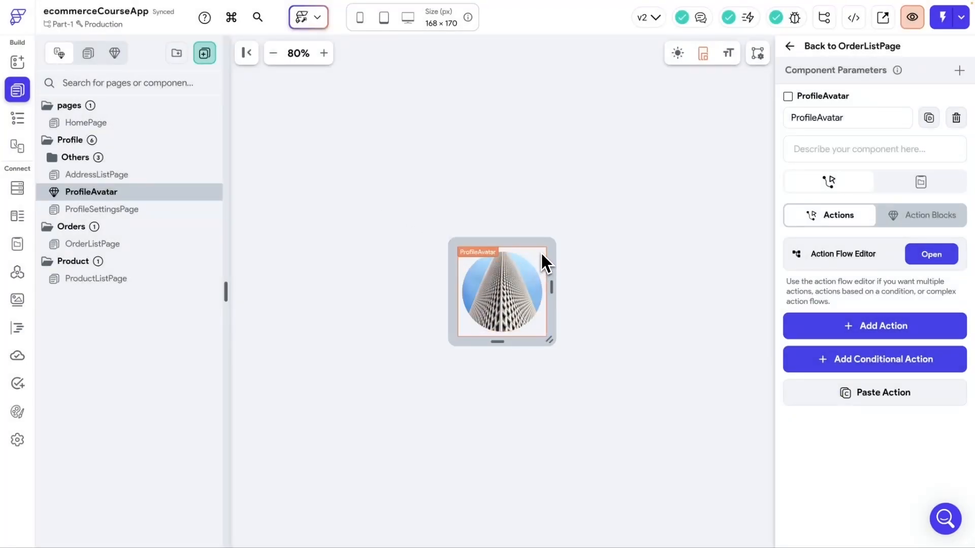
Set a uniform padding of 16 on the CircleImage in ProfileAvatar and check it on OrderListPage and ProductListPage.
click(540, 265)
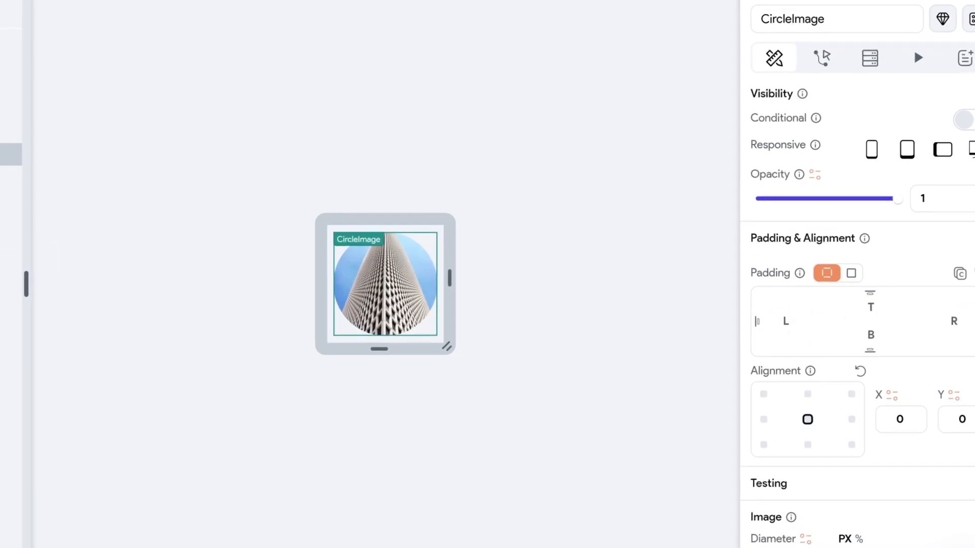
click(122, 299)
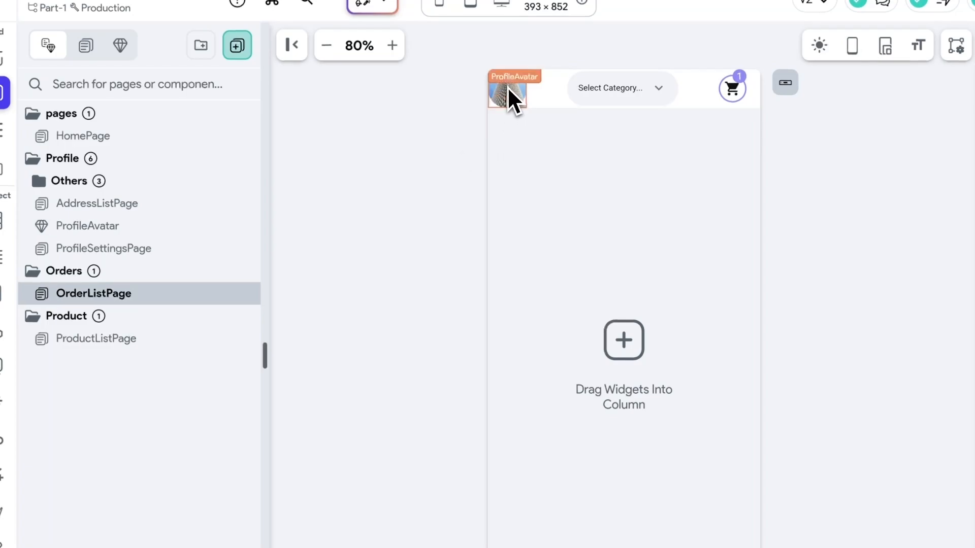
drag(510, 96, 315, 225)
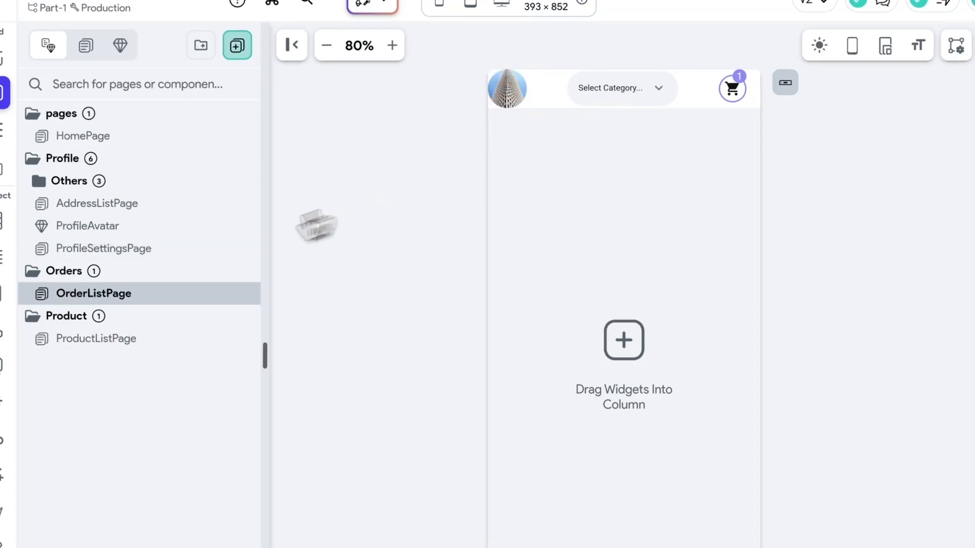
click(119, 243)
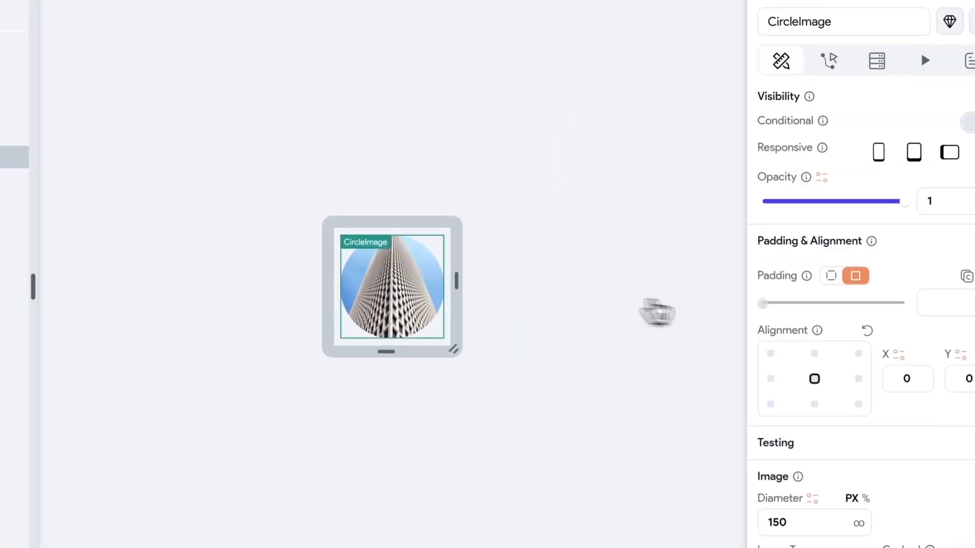
drag(768, 305, 853, 305)
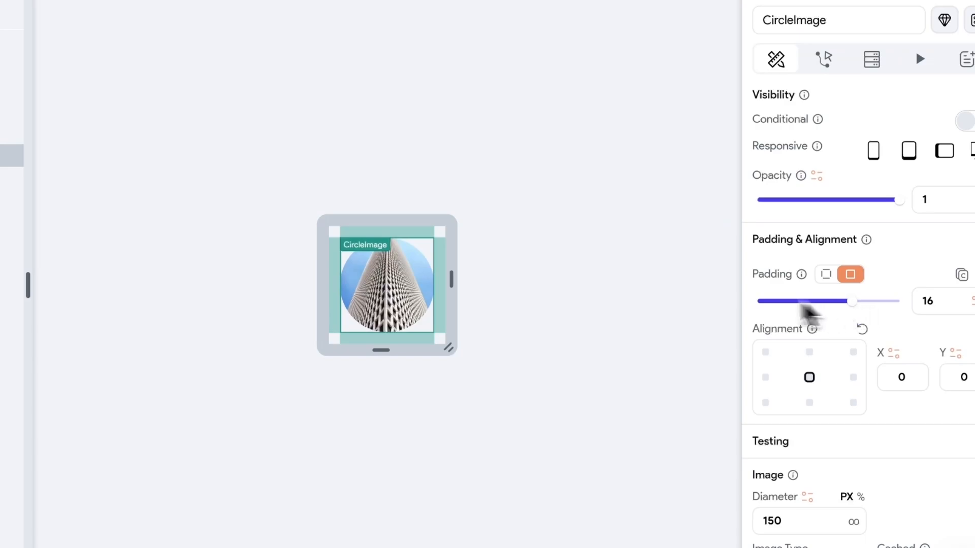
click(581, 284)
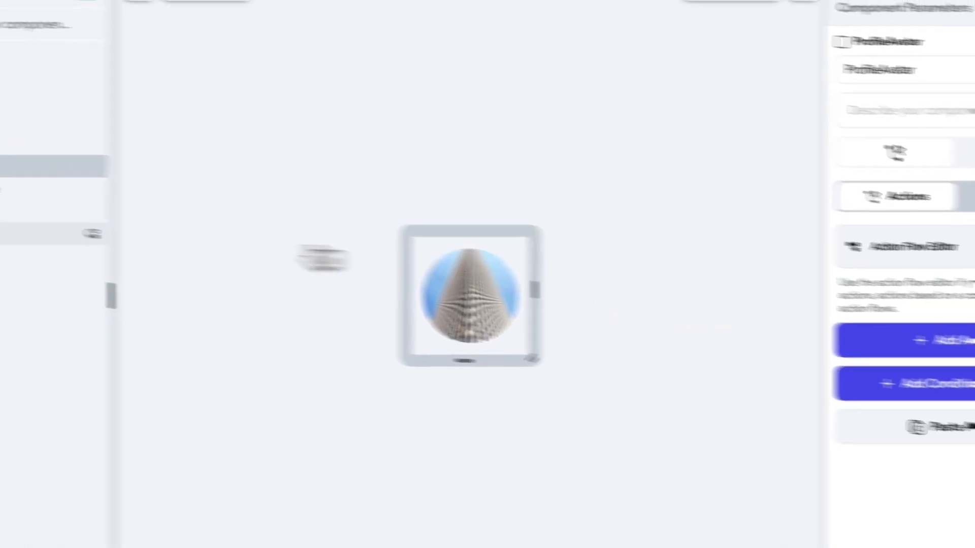
click(118, 284)
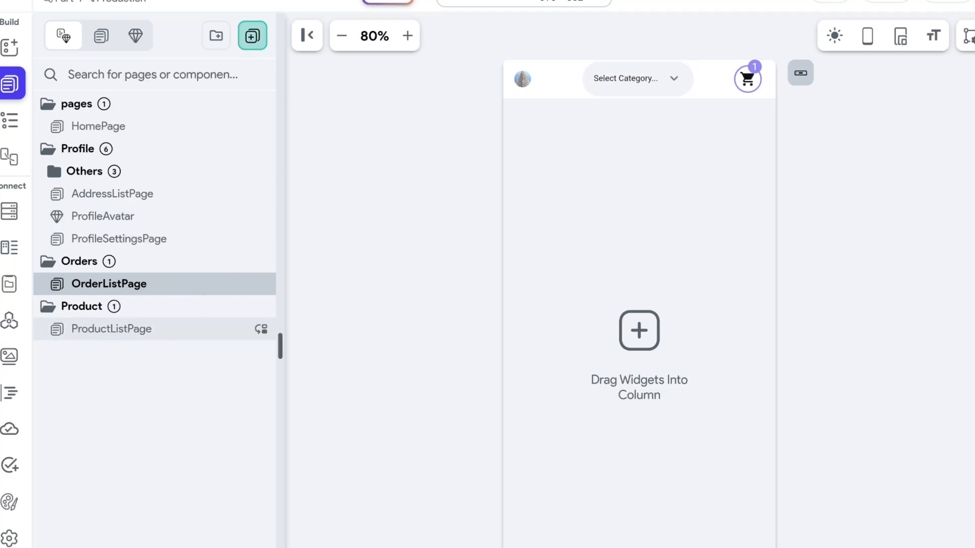
click(112, 330)
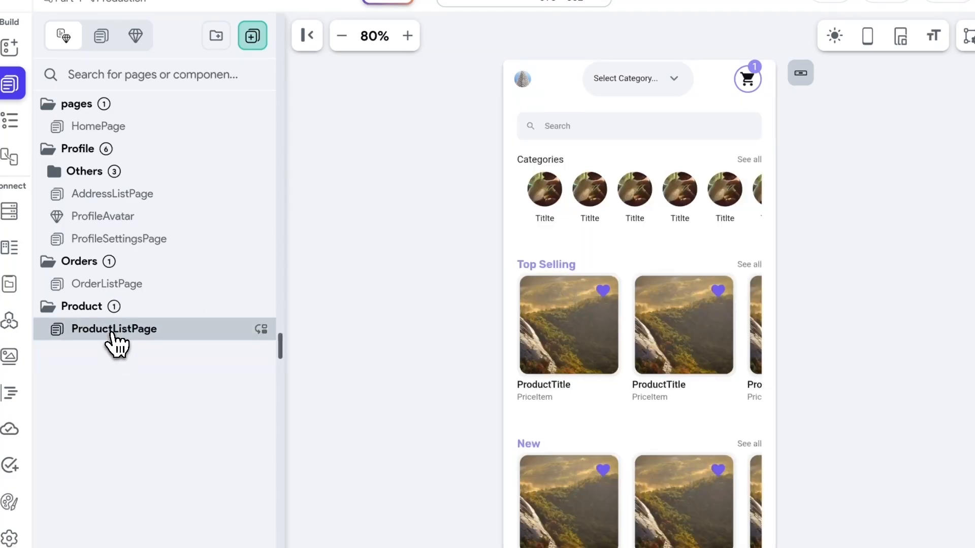
Set the padding of ProfileAvatar's CircleImage to 10 and check the avatar on OrderListPage.
click(113, 217)
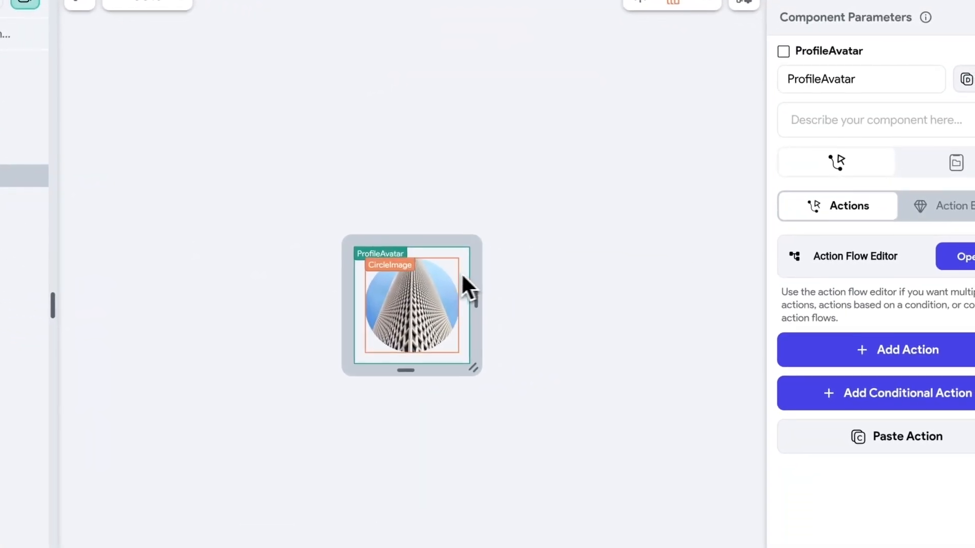
click(556, 305)
drag(849, 320, 813, 323)
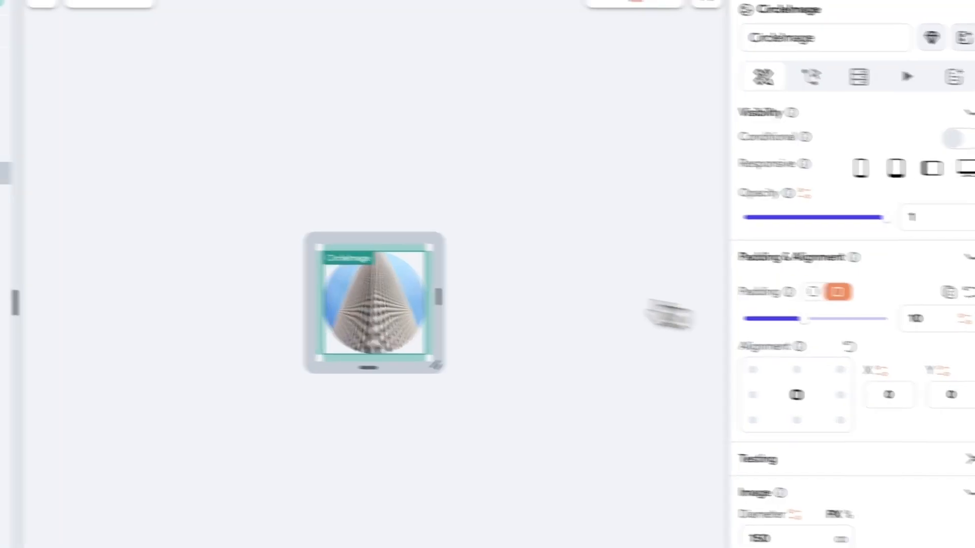
click(122, 259)
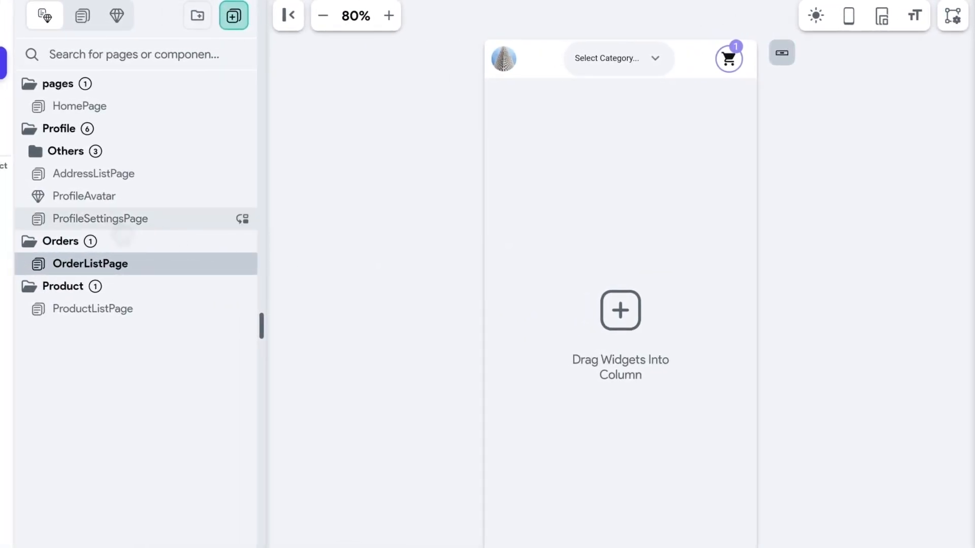
Convert the Container around the Addresses row on ProfileSettingsPage into a new component named ProfileSettingItem.
click(122, 224)
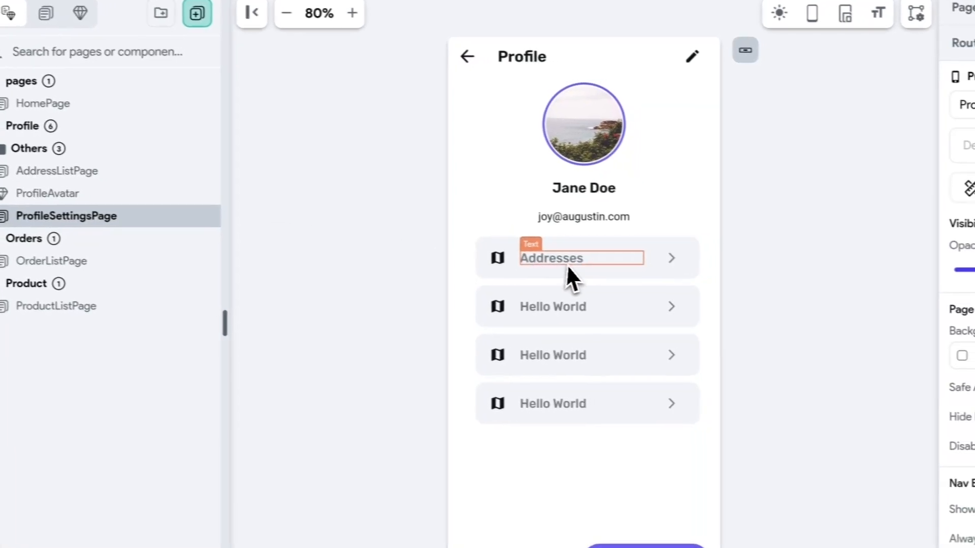
click(661, 248)
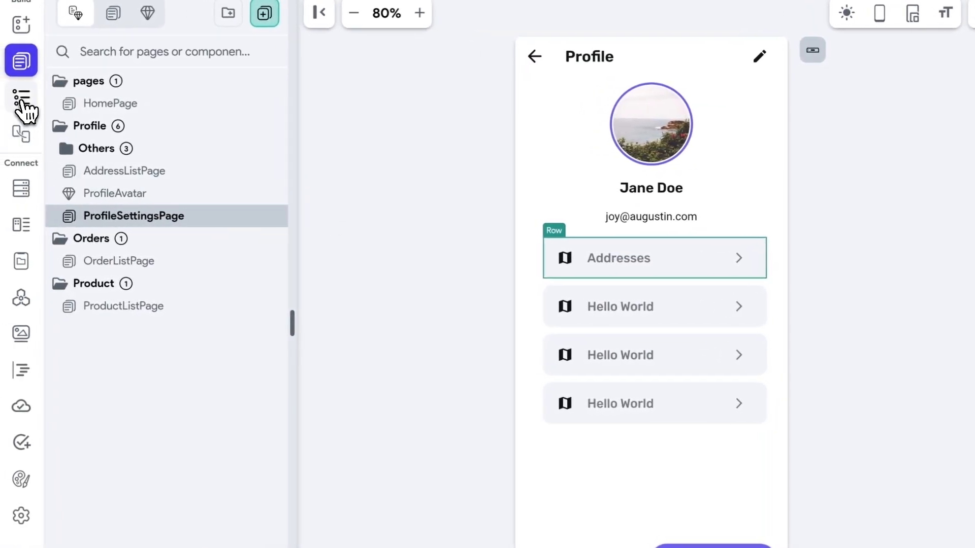
click(23, 104)
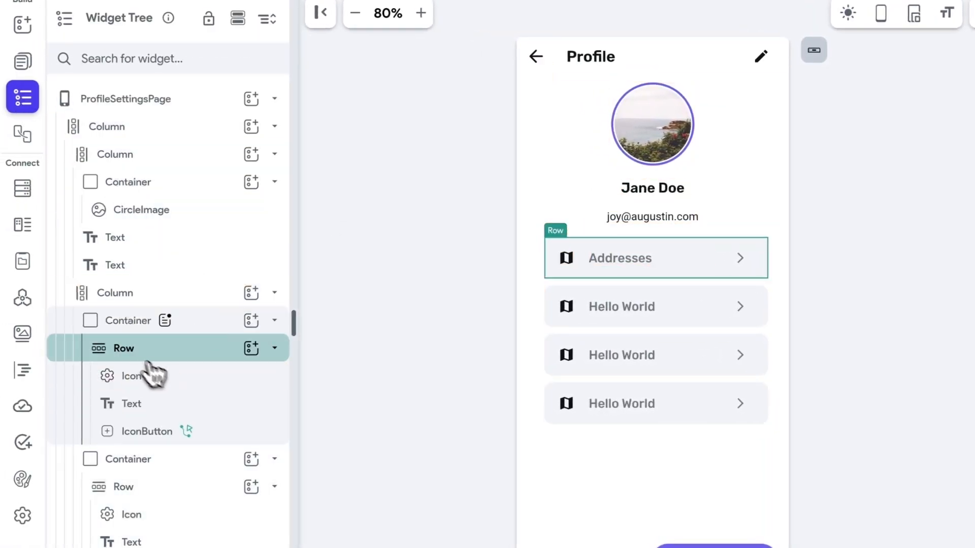
click(127, 324)
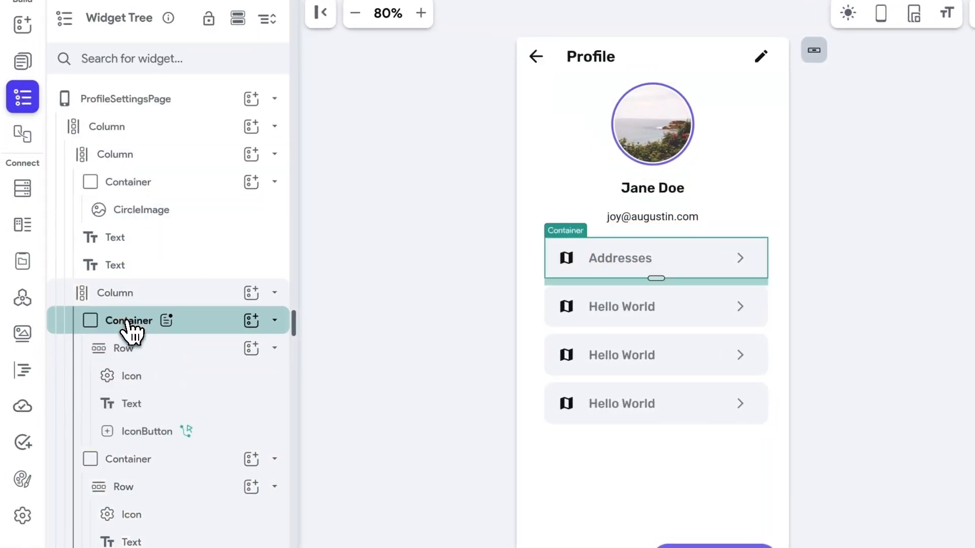
click(275, 320)
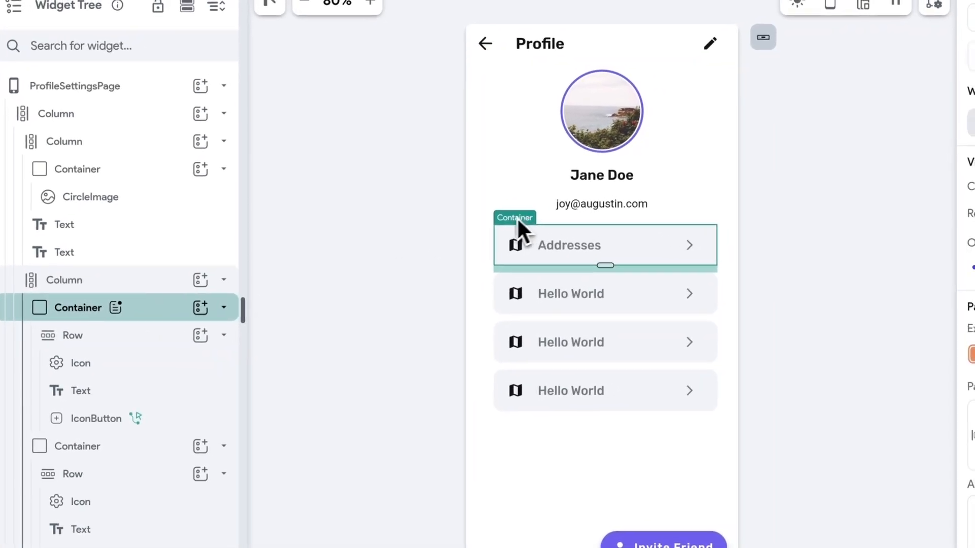
right_click(113, 298)
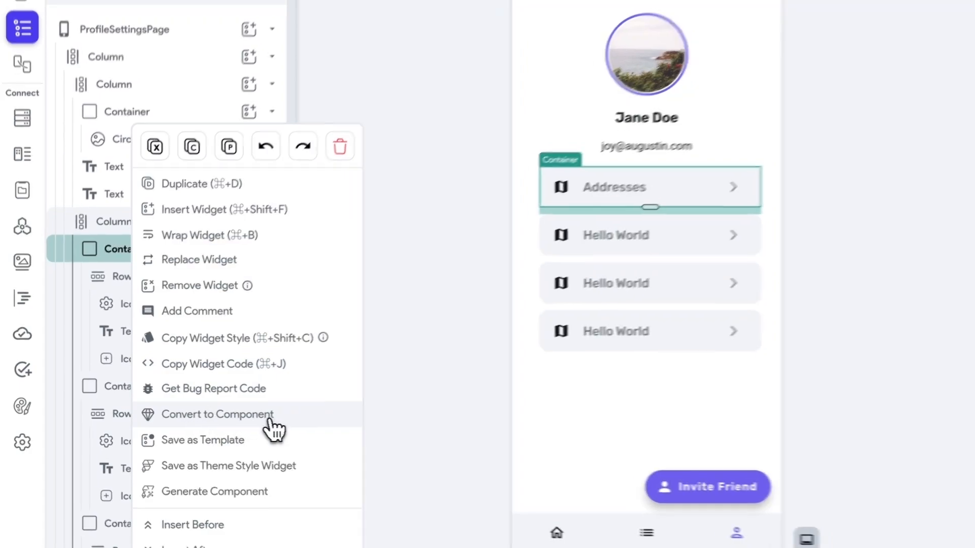
click(273, 425)
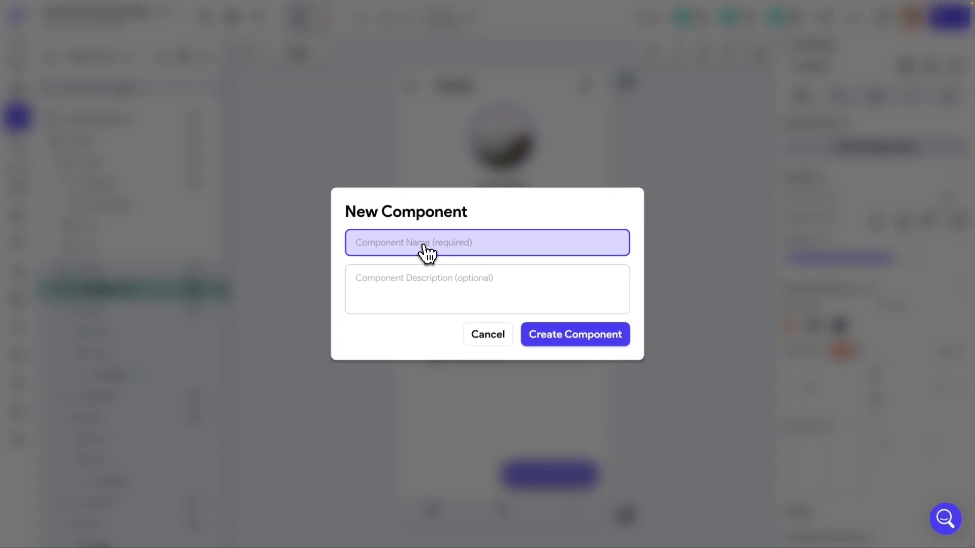
text(ProfileSettingItem)
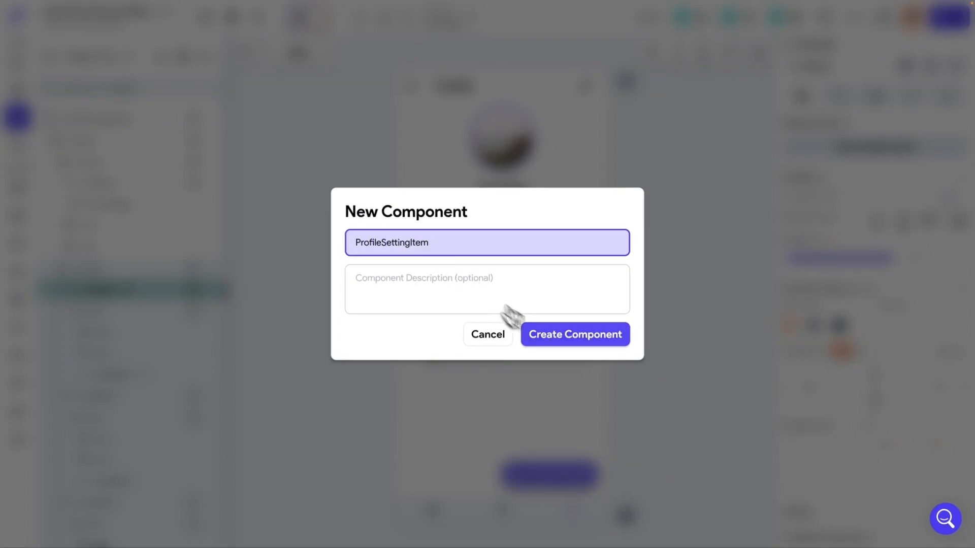
click(566, 335)
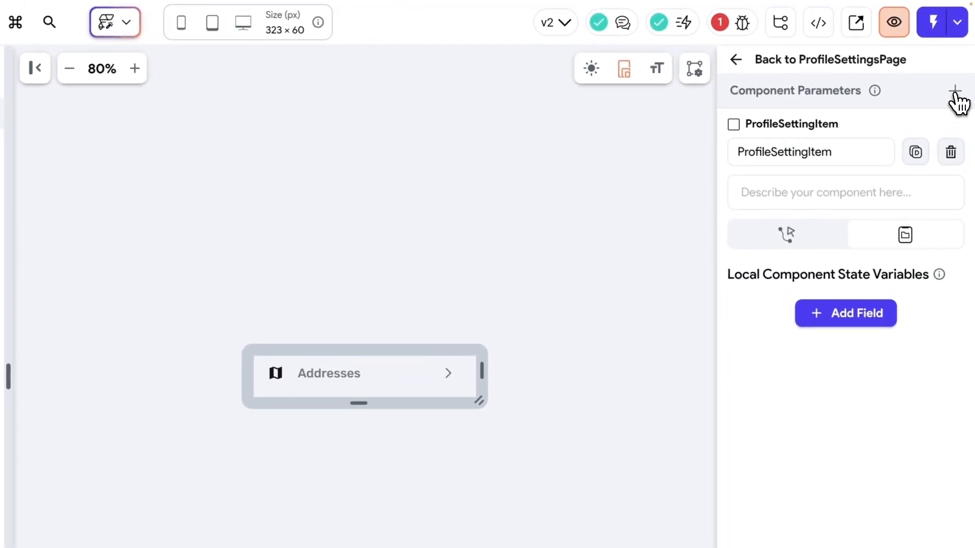
Define a parameter named leadingIcon of type Icon for the ProfileSettingItem component.
click(954, 91)
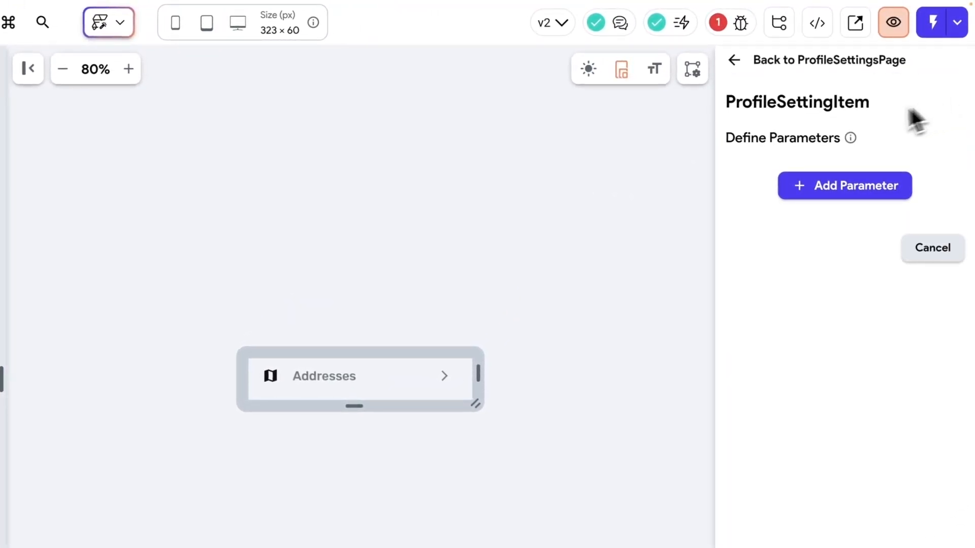
click(854, 197)
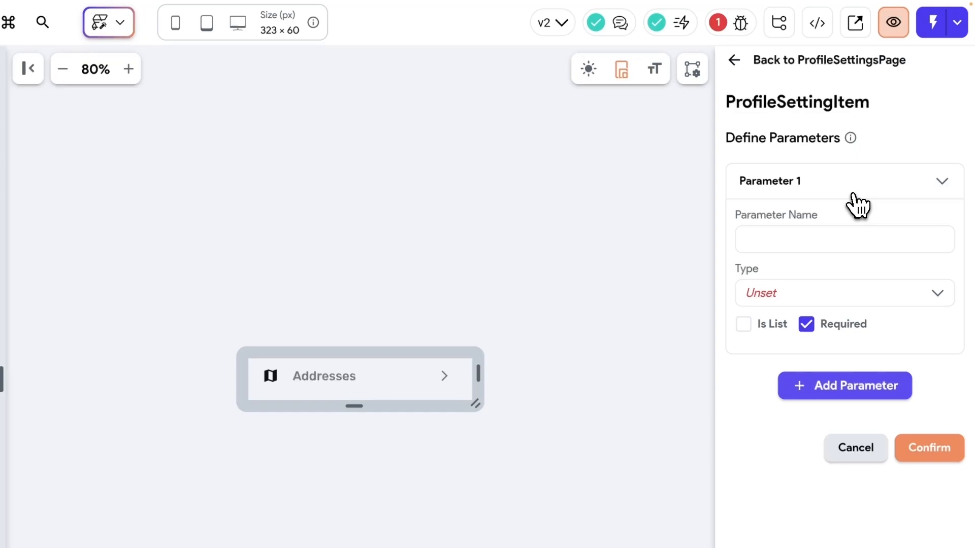
click(799, 242)
text(leadi)
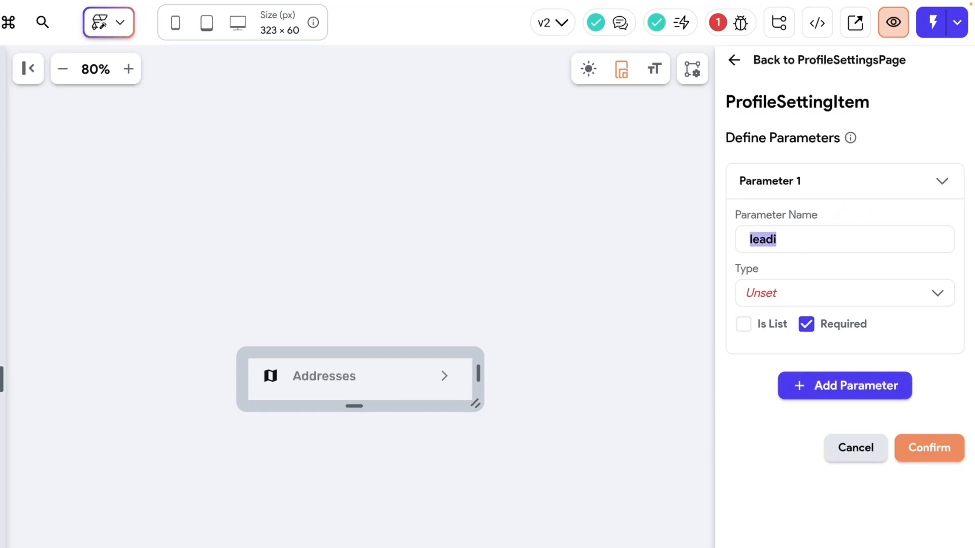
text(Lea)
key(BackSpace)
key(BackSpace)
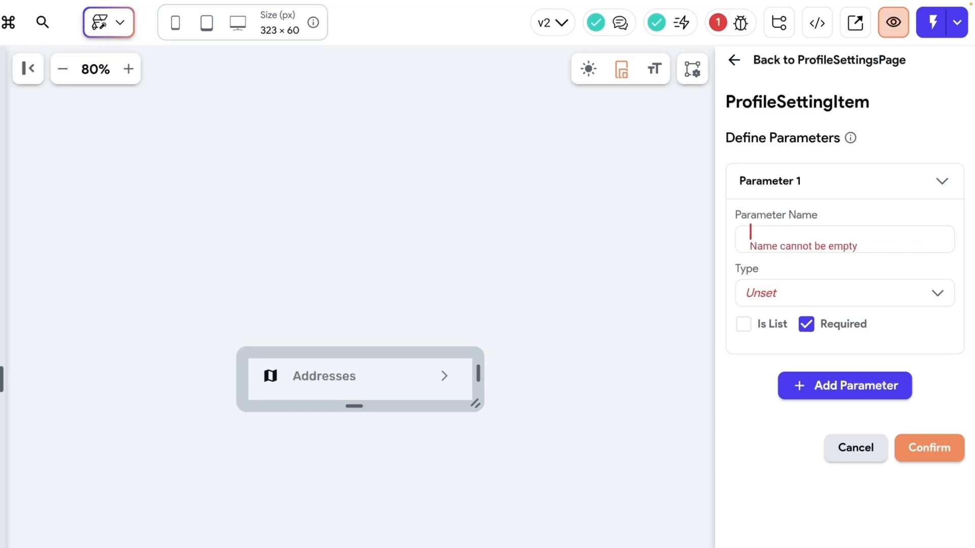
text(leadingIcon)
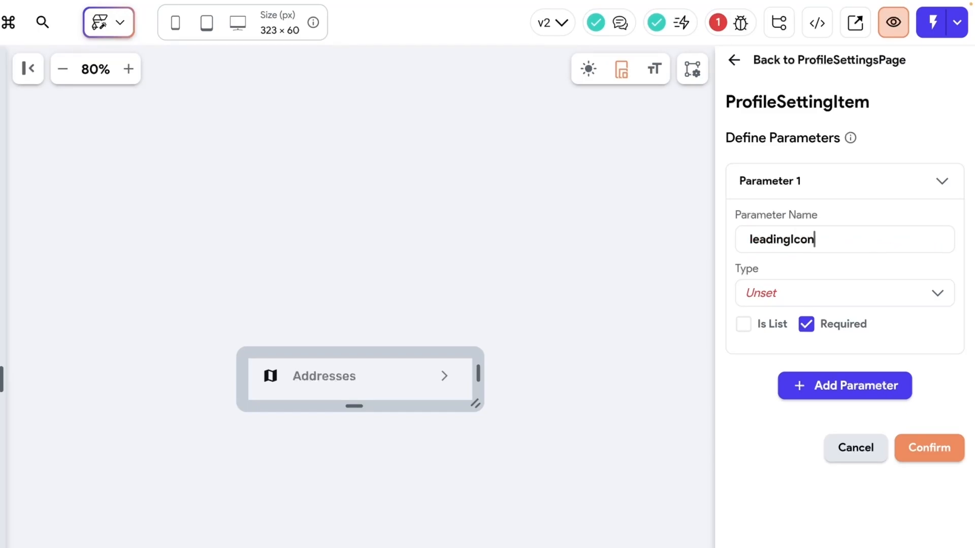
click(798, 287)
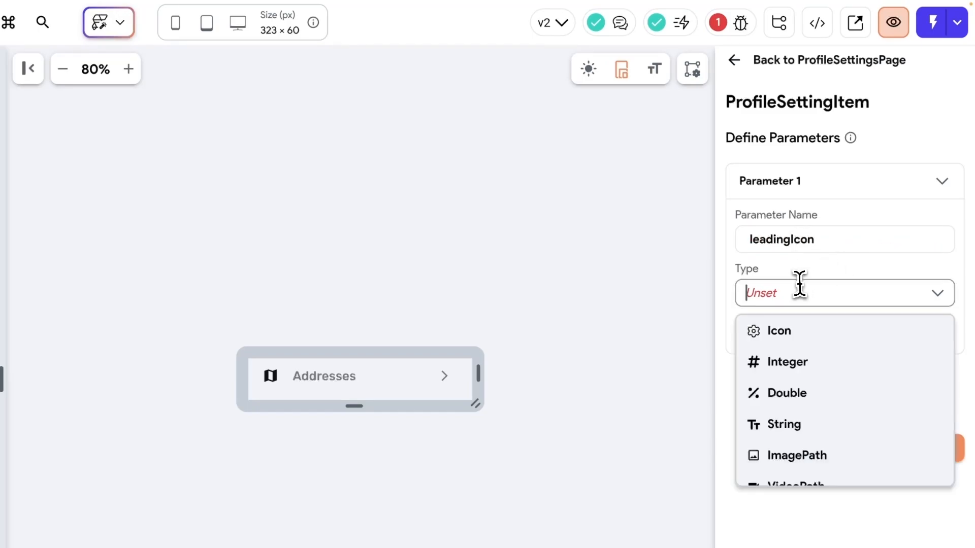
click(785, 340)
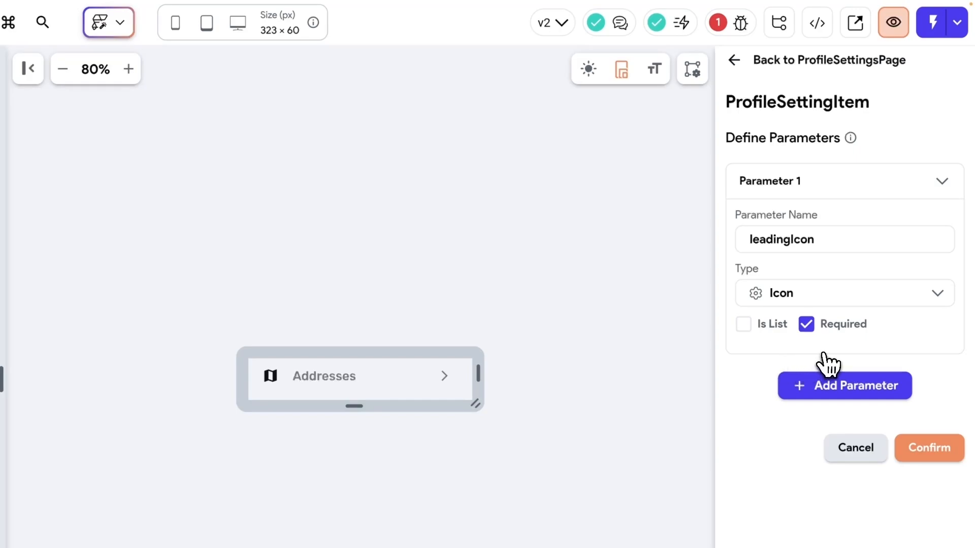
Add a second required parameter named title of type String to the ProfileSettingItem component.
click(943, 184)
click(845, 246)
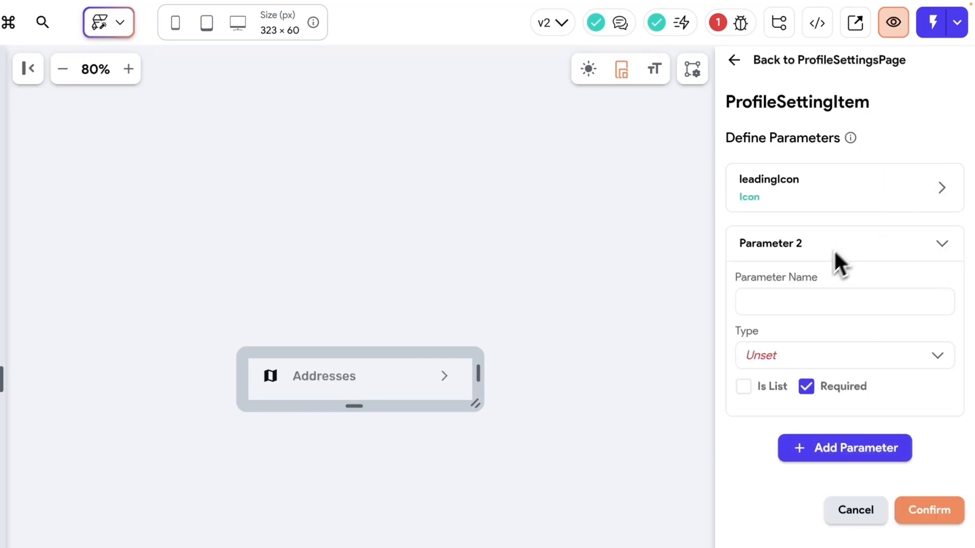
click(793, 308)
text(Ti)
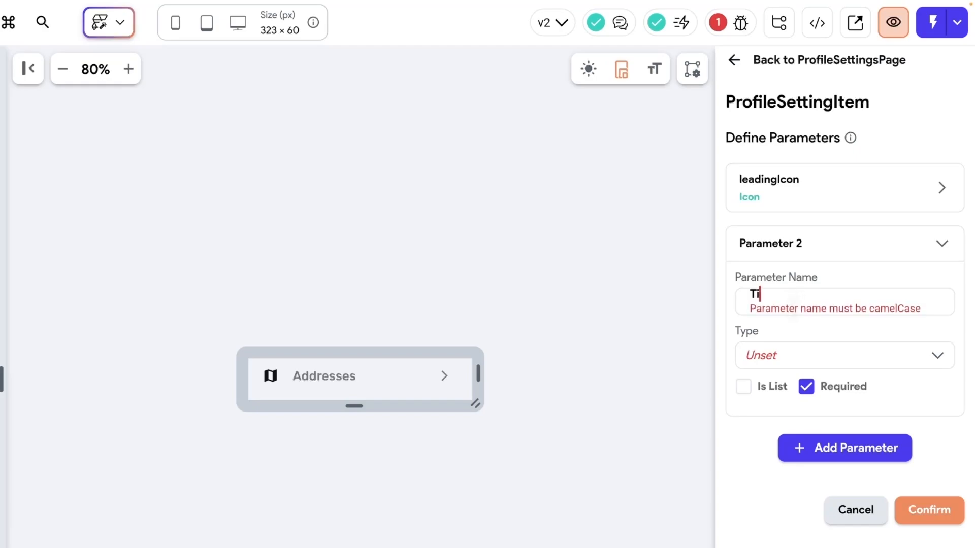
text(title)
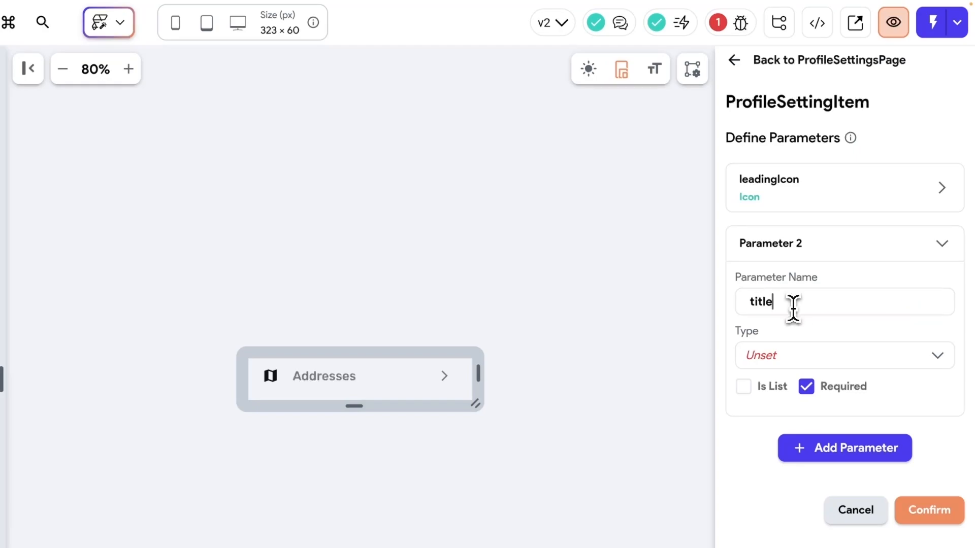
click(787, 354)
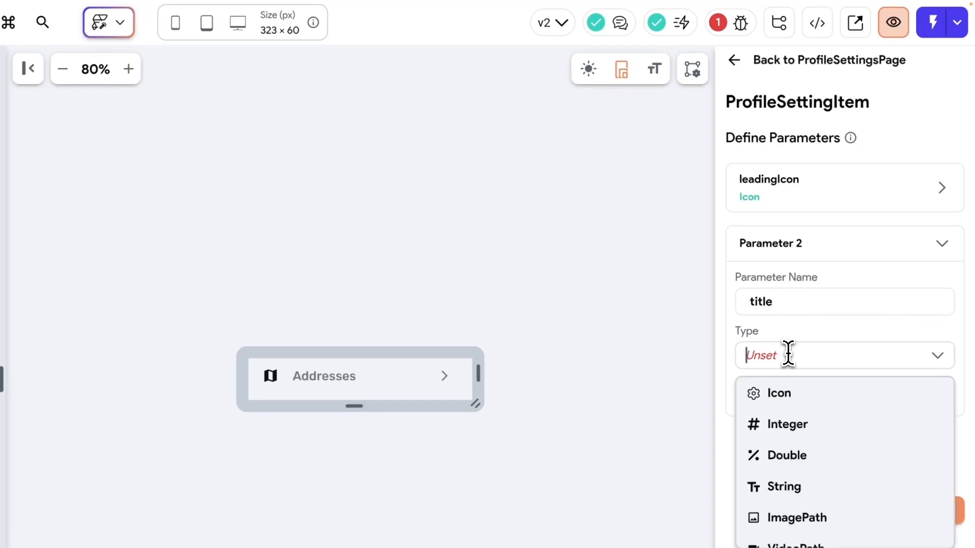
click(786, 428)
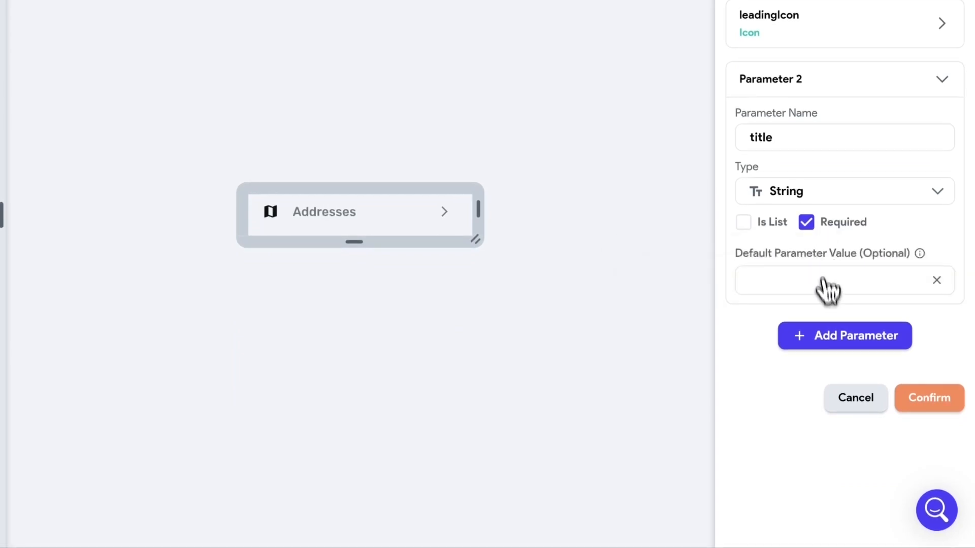
mouse_move(945, 80)
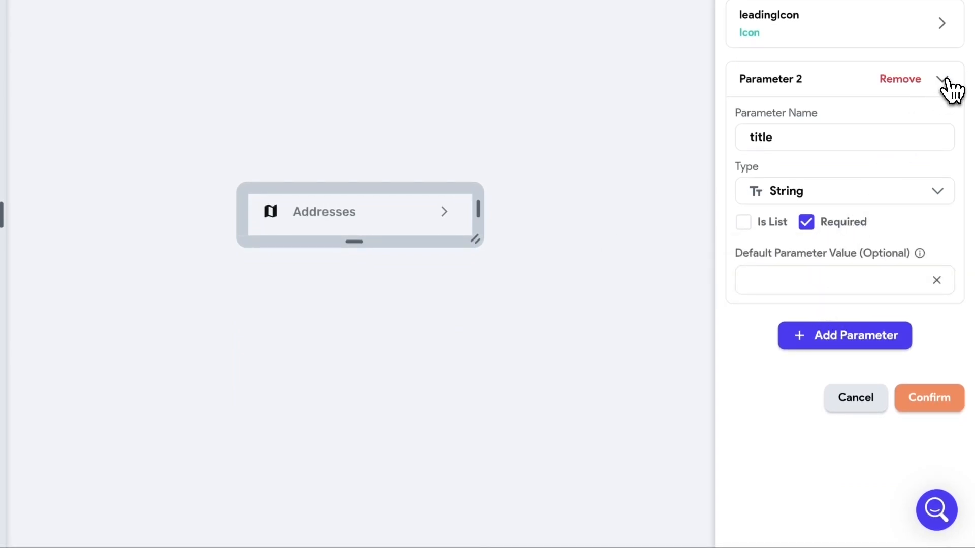
mouse_move(847, 238)
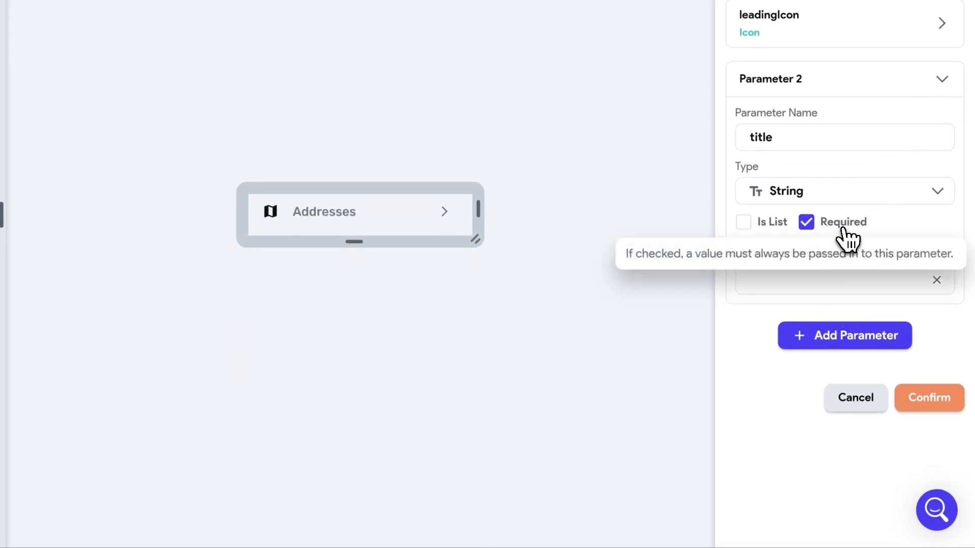
click(941, 80)
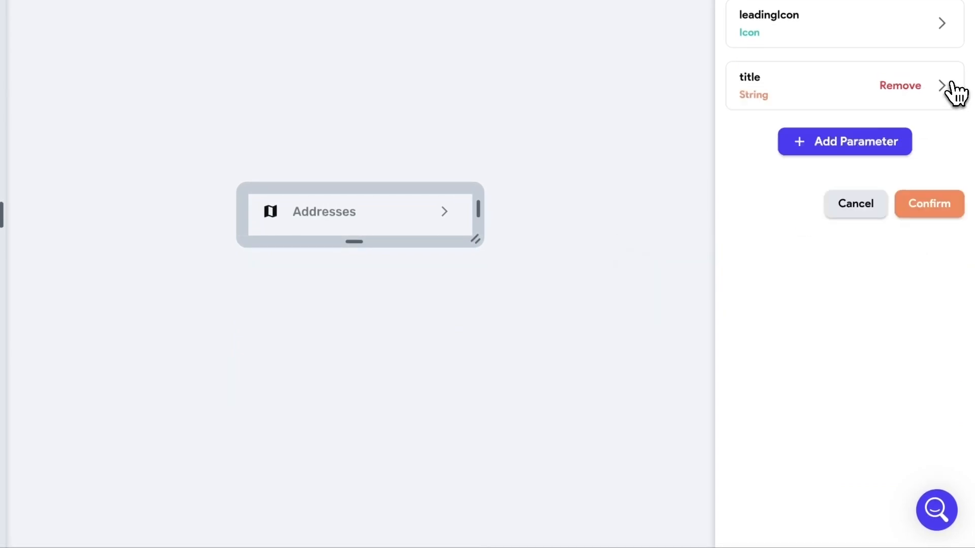
Add a third required parameter named onTap of type Action and confirm the ProfileSettingItem parameters.
click(861, 148)
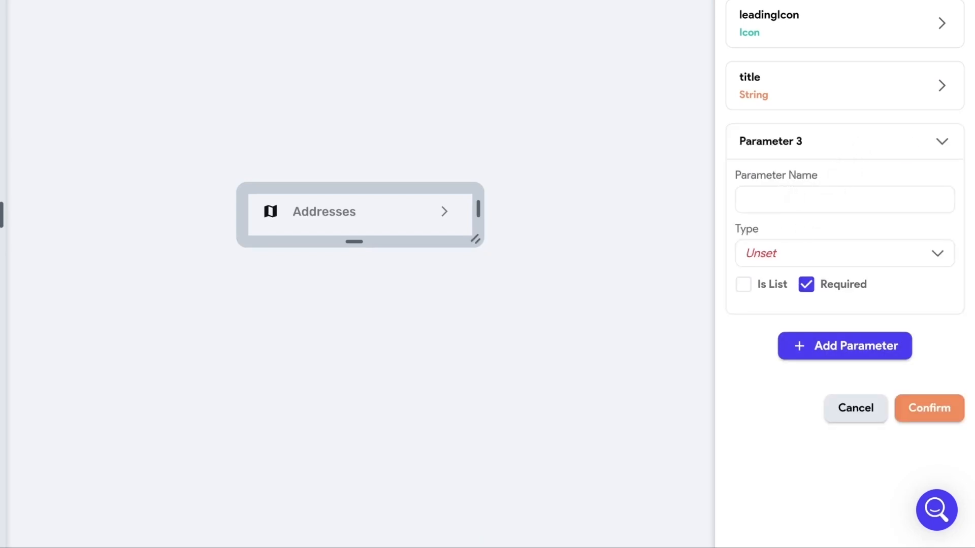
text(onTap)
click(939, 255)
scroll(845, 355, down, 2)
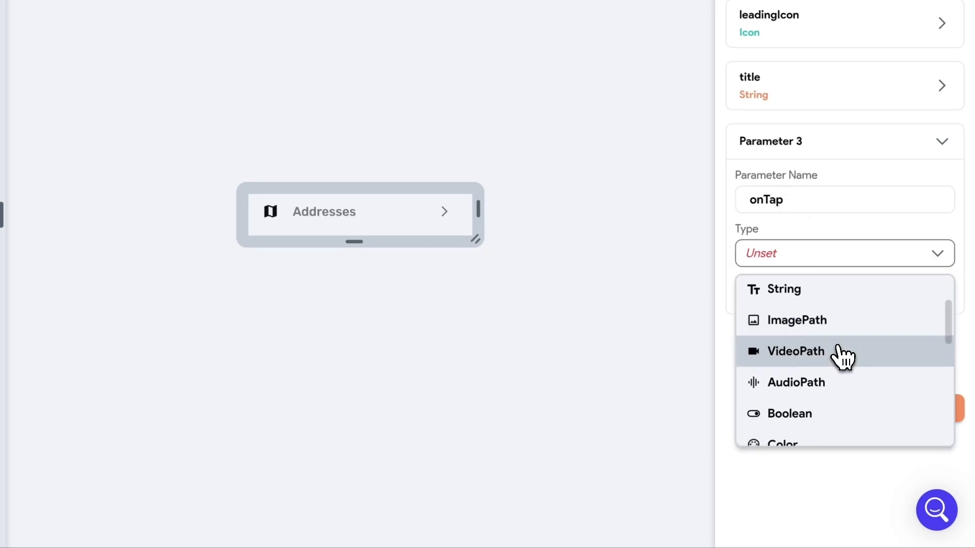
scroll(842, 355, down, 5)
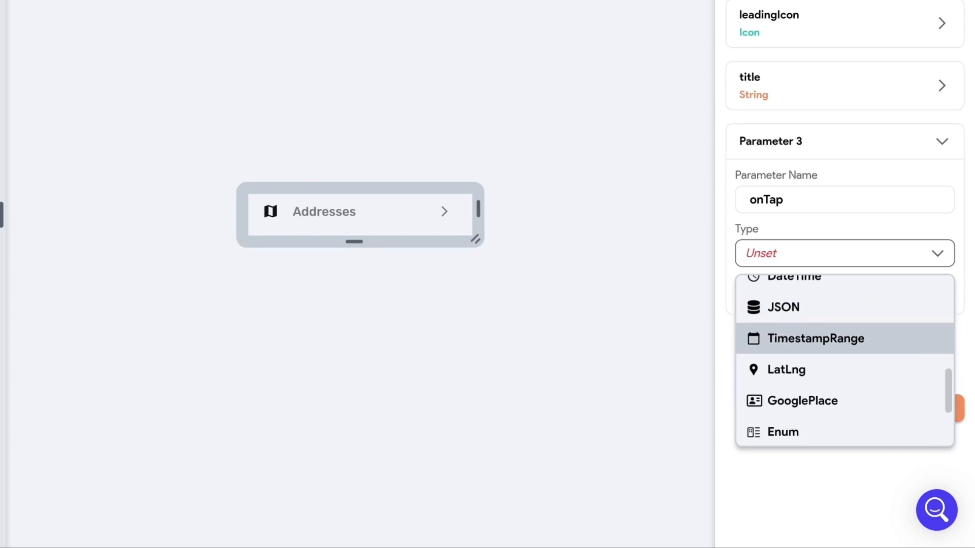
scroll(837, 348, down, 3)
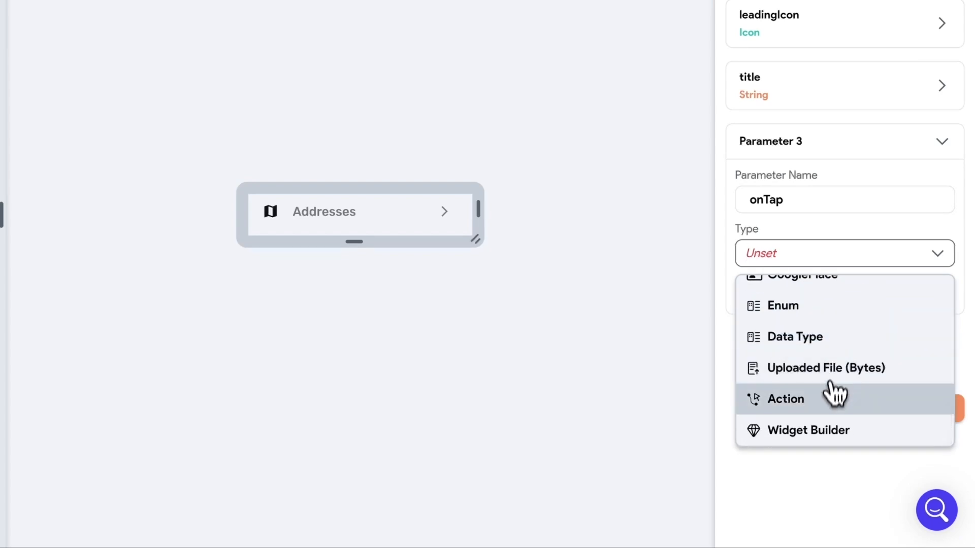
click(799, 404)
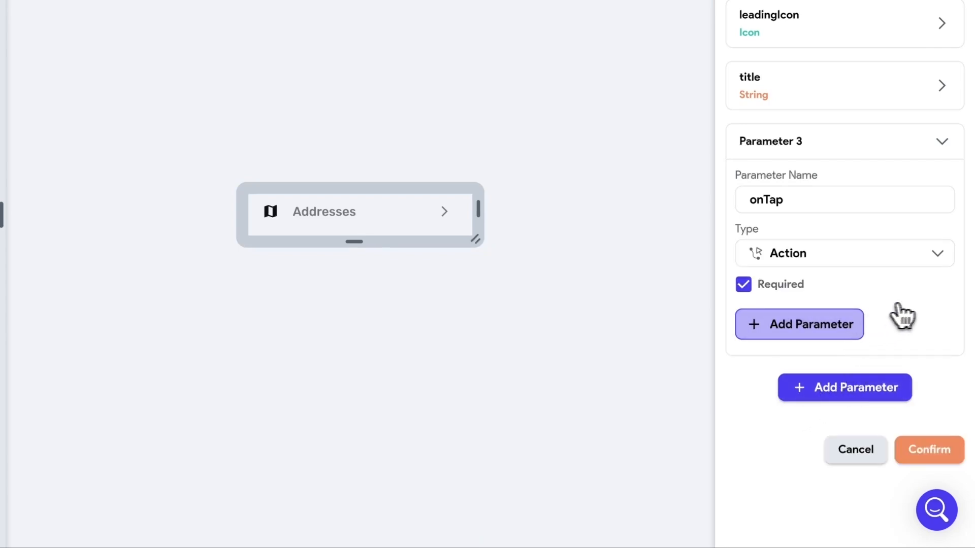
click(945, 147)
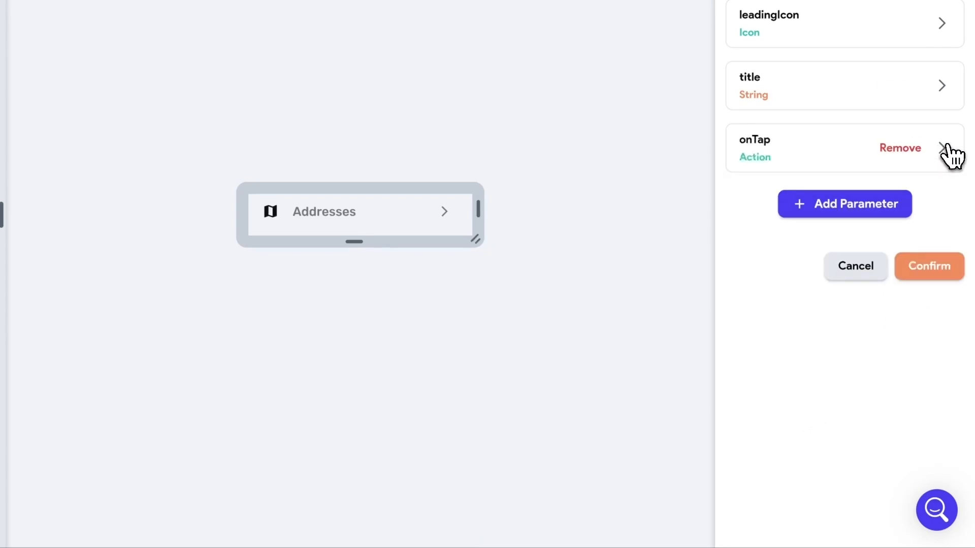
click(934, 279)
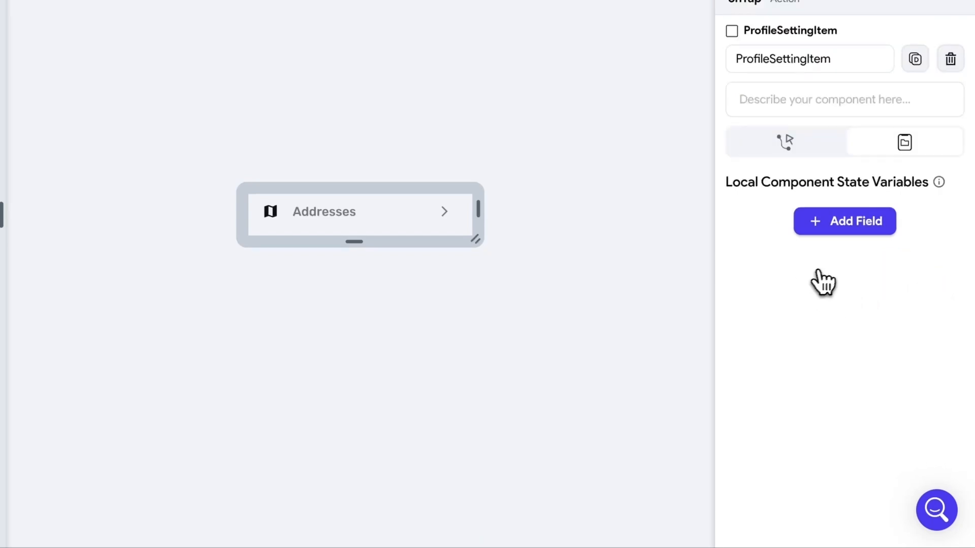
Set the leading map Icon in ProfileSettingItem from the leadingIcon component parameter.
click(271, 216)
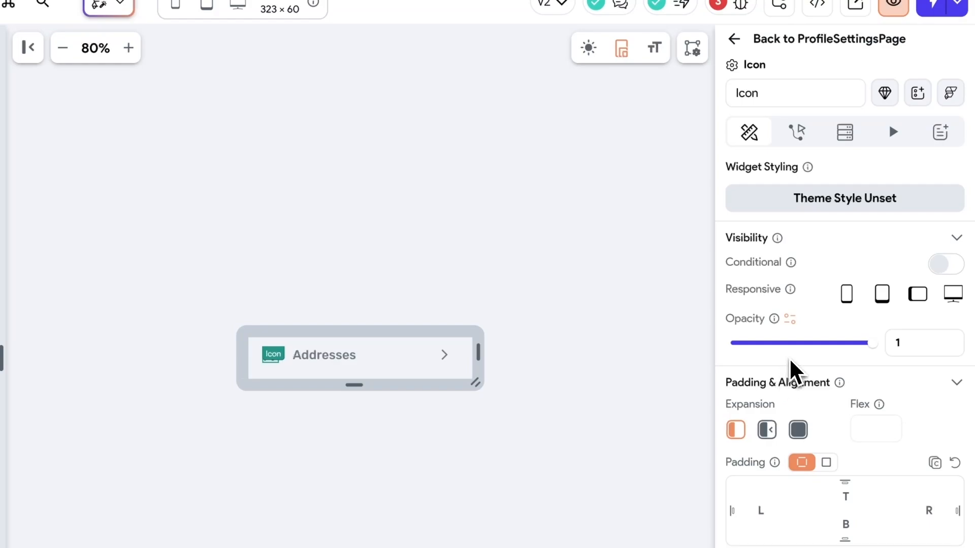
scroll(815, 380, down, 4)
scroll(819, 382, down, 4)
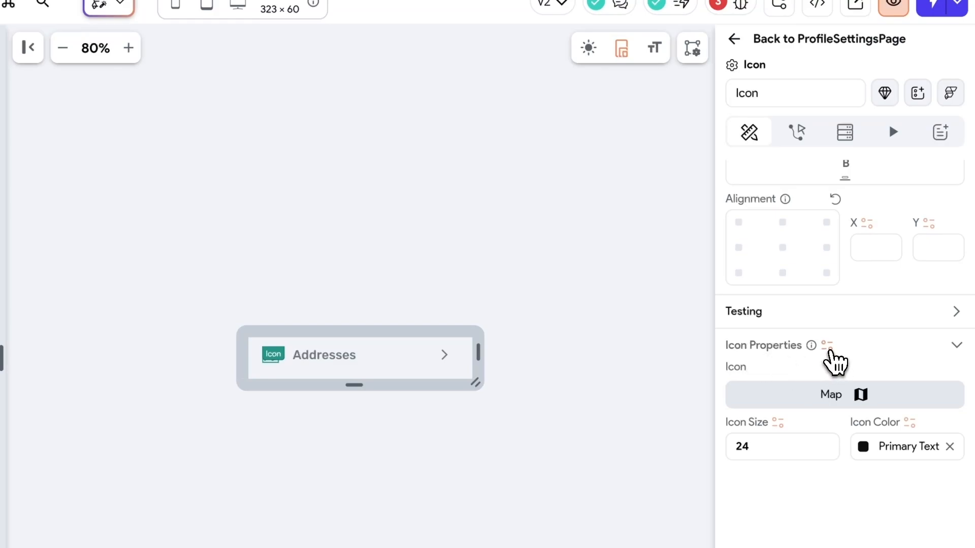
click(827, 347)
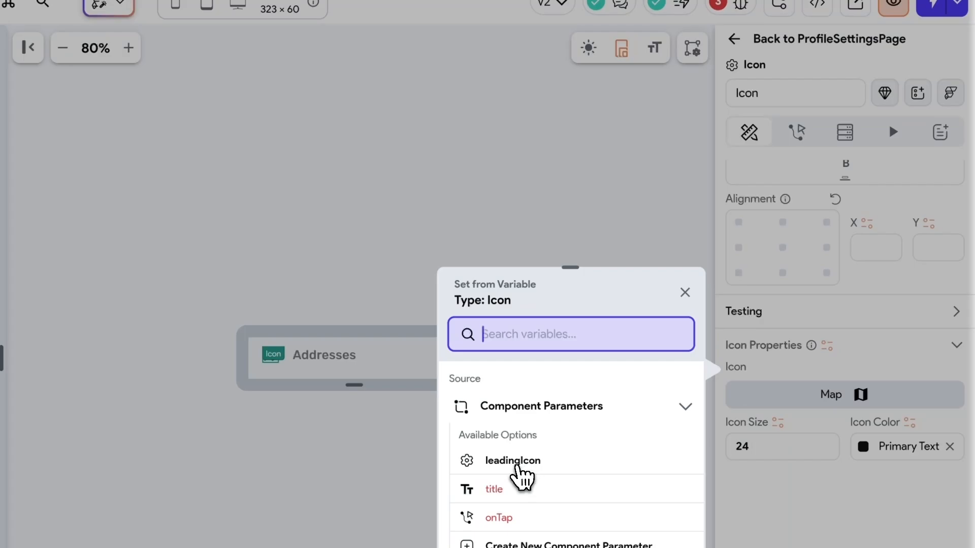
click(517, 474)
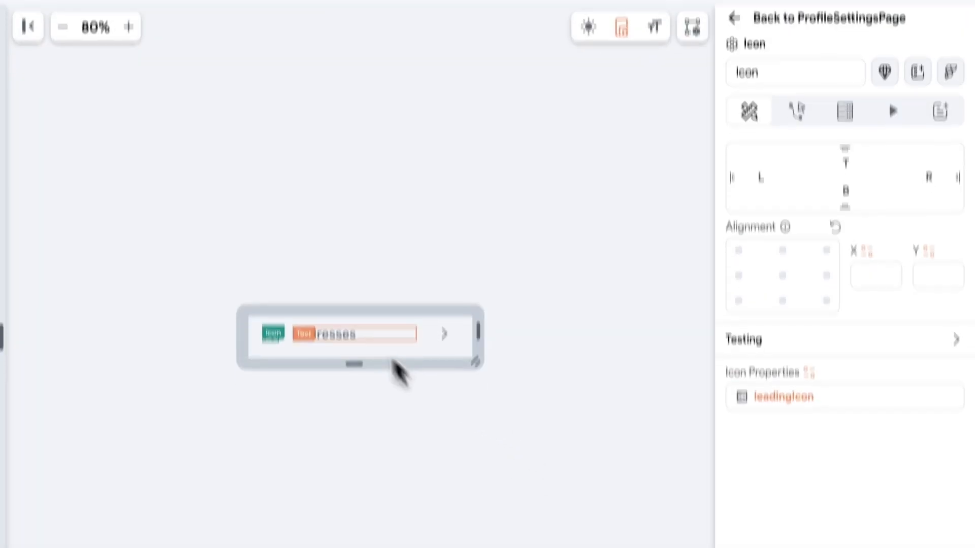
Set the Addresses text in ProfileSettingItem from the title component parameter, with the default value A.
click(336, 232)
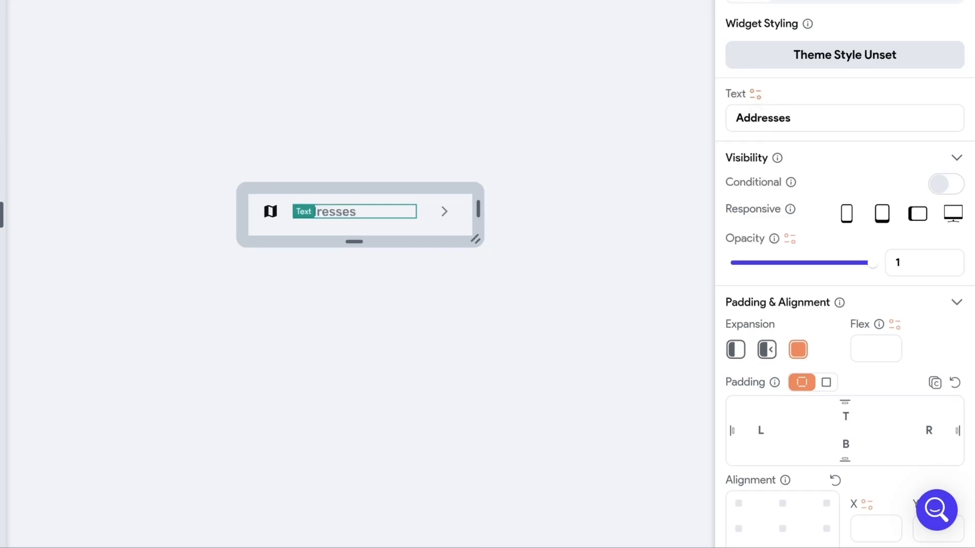
click(757, 95)
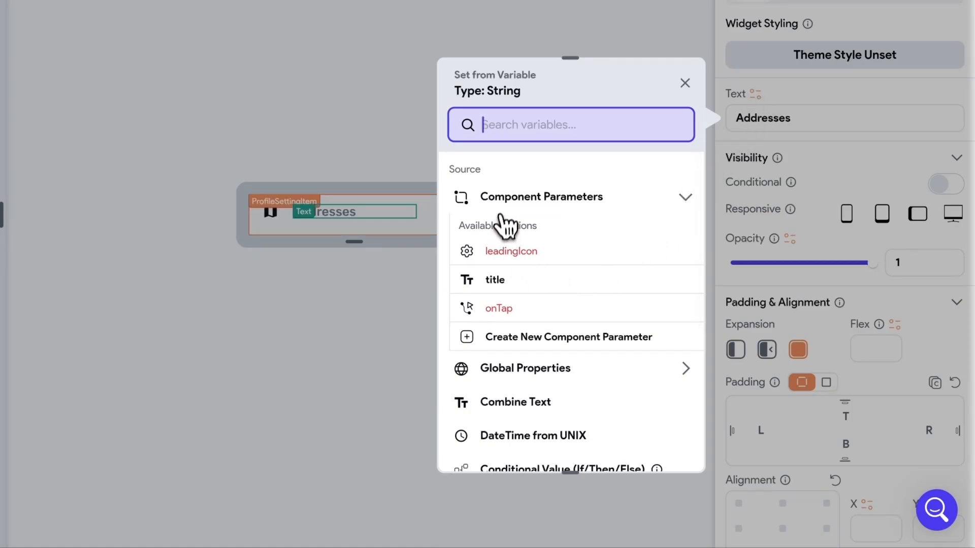
click(495, 282)
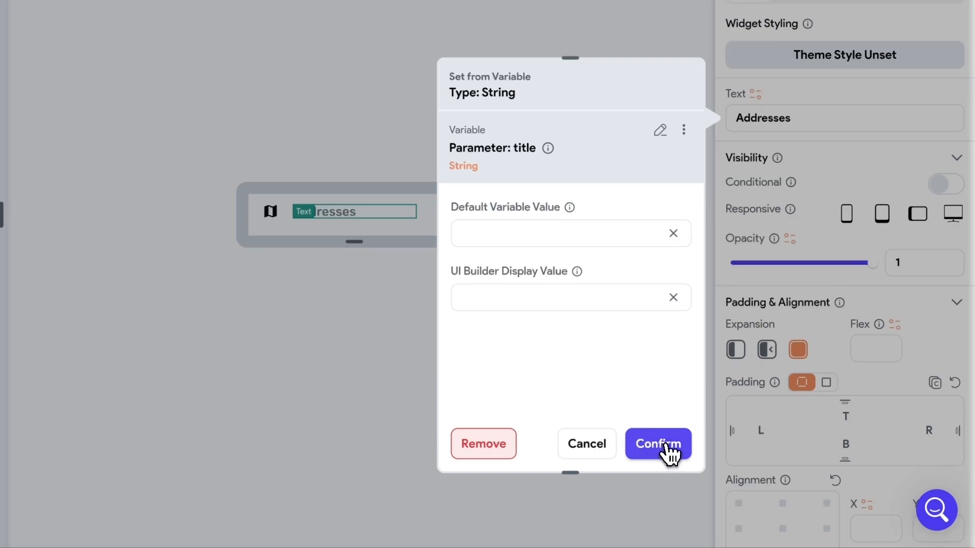
click(665, 446)
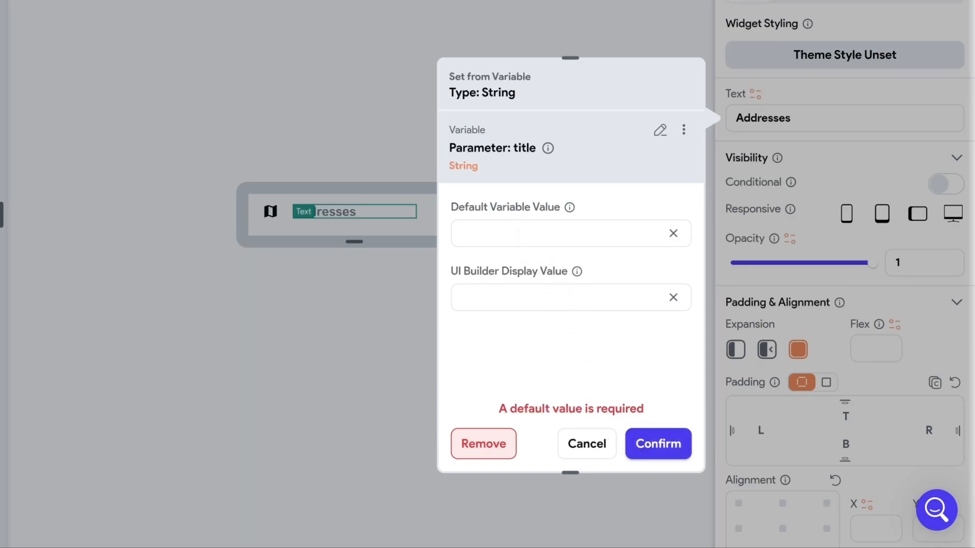
click(519, 232)
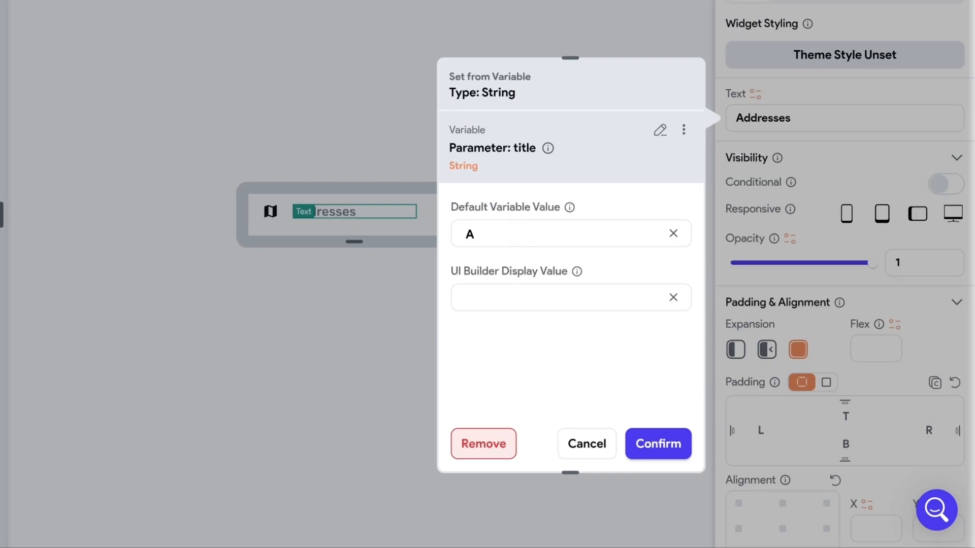
click(665, 447)
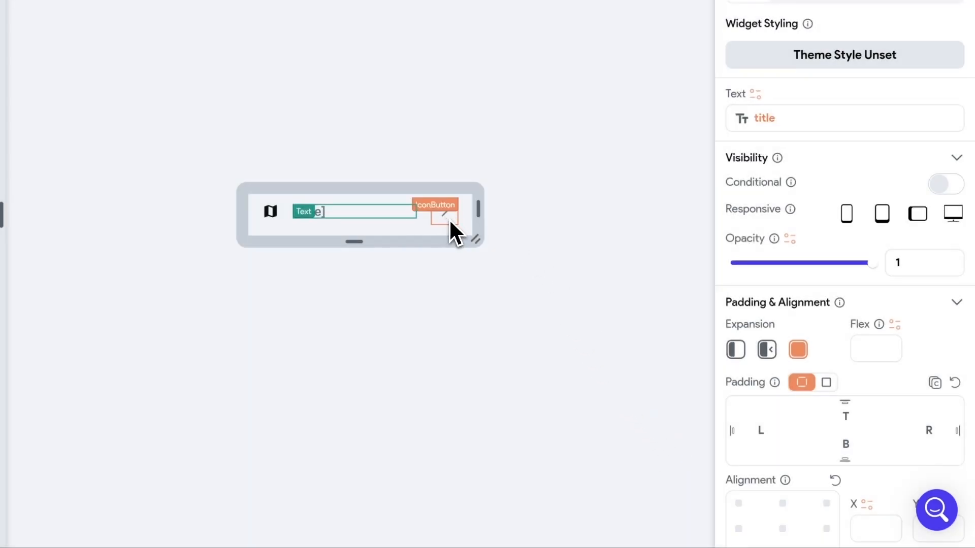
click(449, 219)
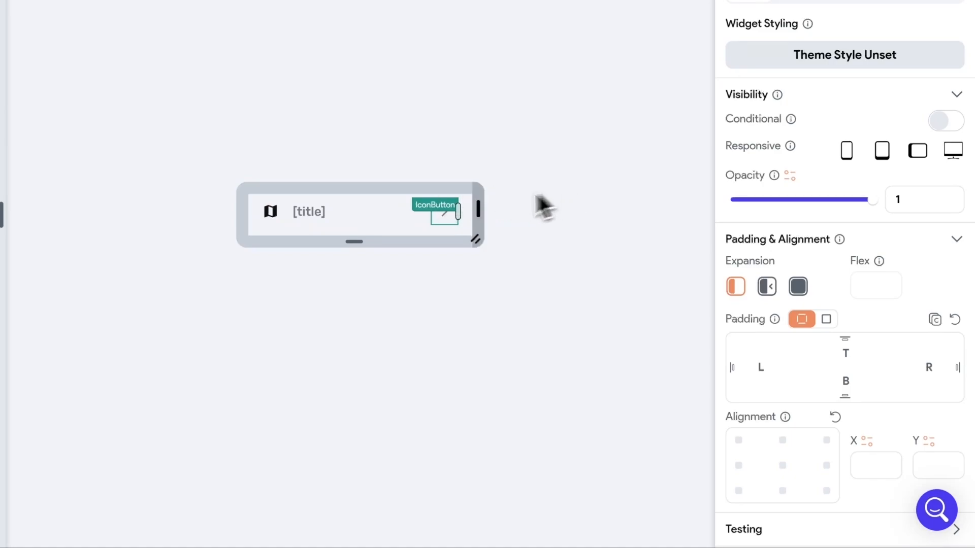
click(484, 212)
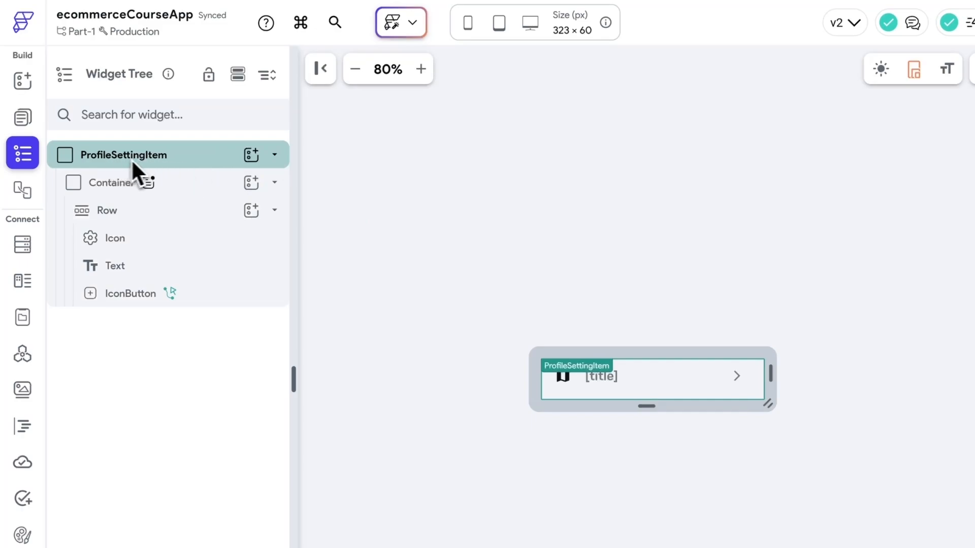
Move the ProfileSettingItem component into the Profile folder of the project's pages and components.
click(22, 117)
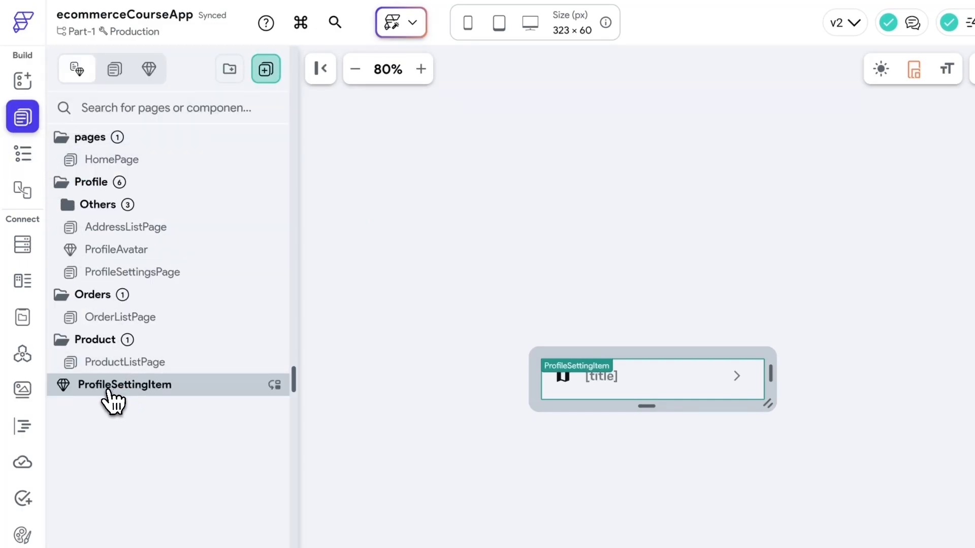
drag(104, 388, 131, 196)
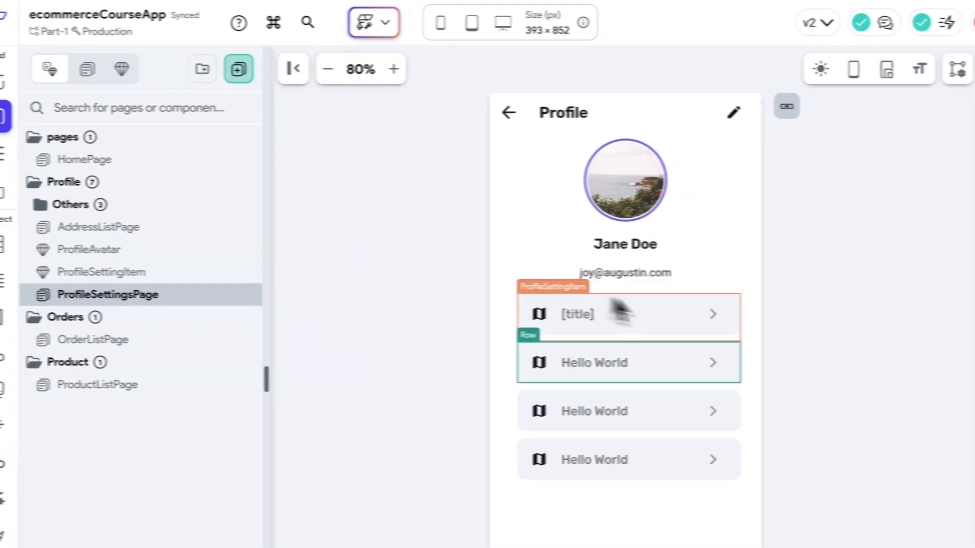
Delete the three Hello World containers below ProfileSettingItem on ProfileSettingsPage.
click(785, 331)
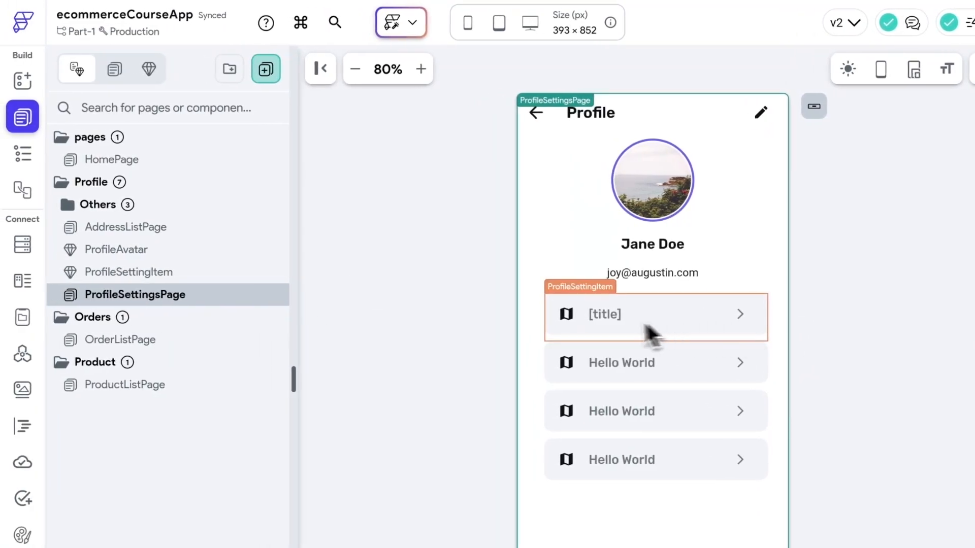
click(576, 294)
click(576, 299)
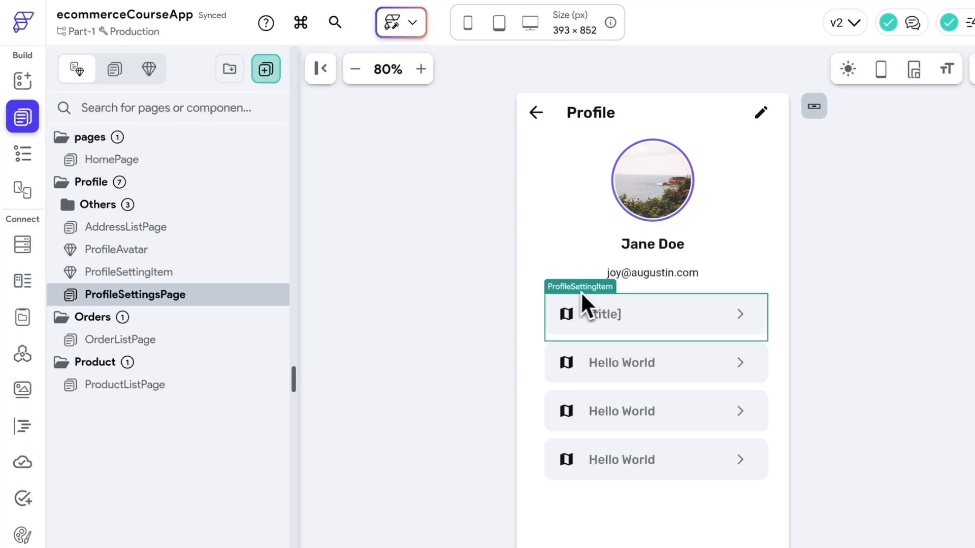
click(24, 158)
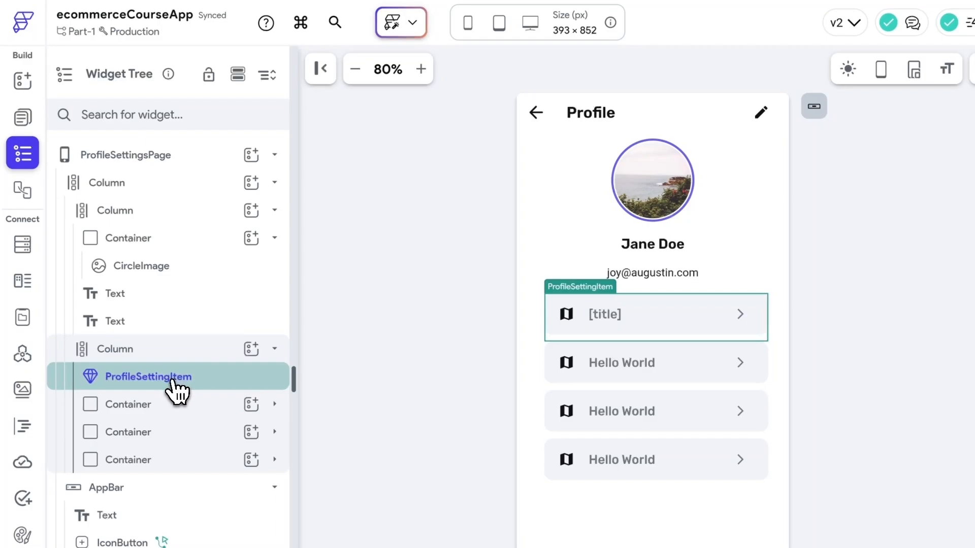
click(141, 409)
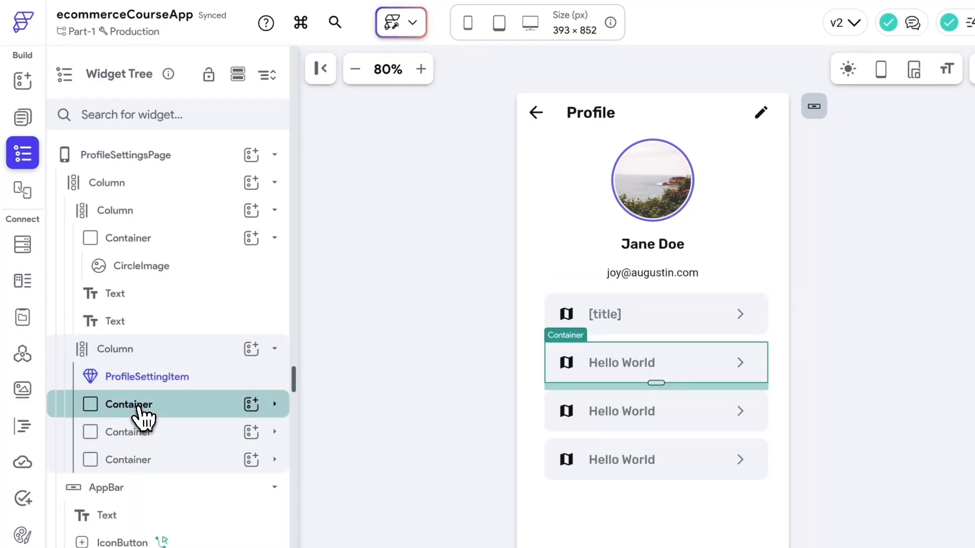
key(Delete)
click(138, 410)
key(Delete)
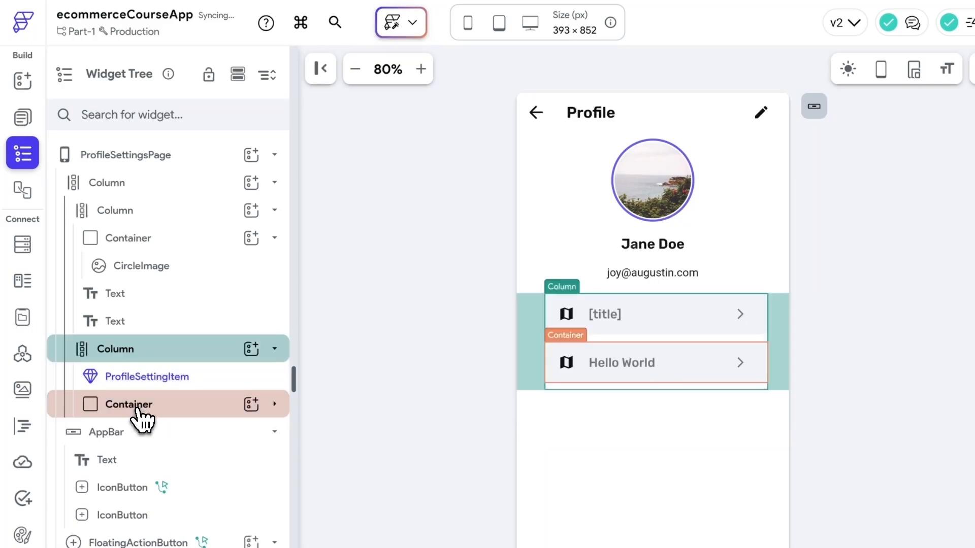
click(137, 410)
key(Delete)
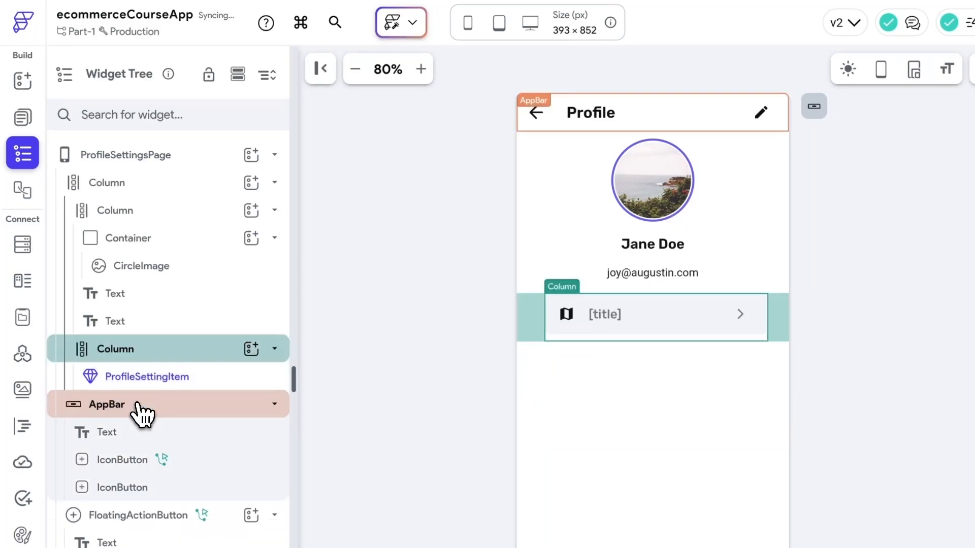
Duplicate the ProfileSettingItem in the lower Column of ProfileSettingsPage three times to make four items.
click(160, 389)
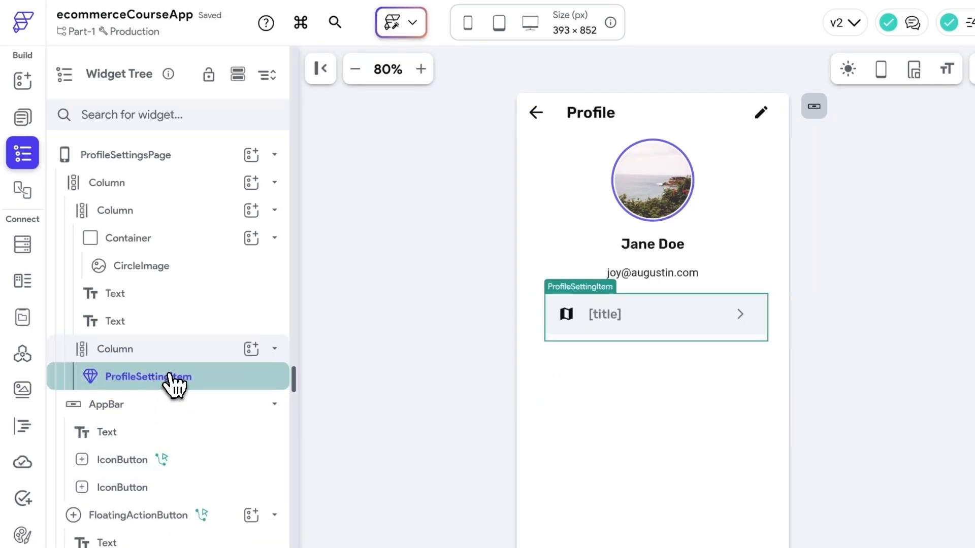
right_click(174, 389)
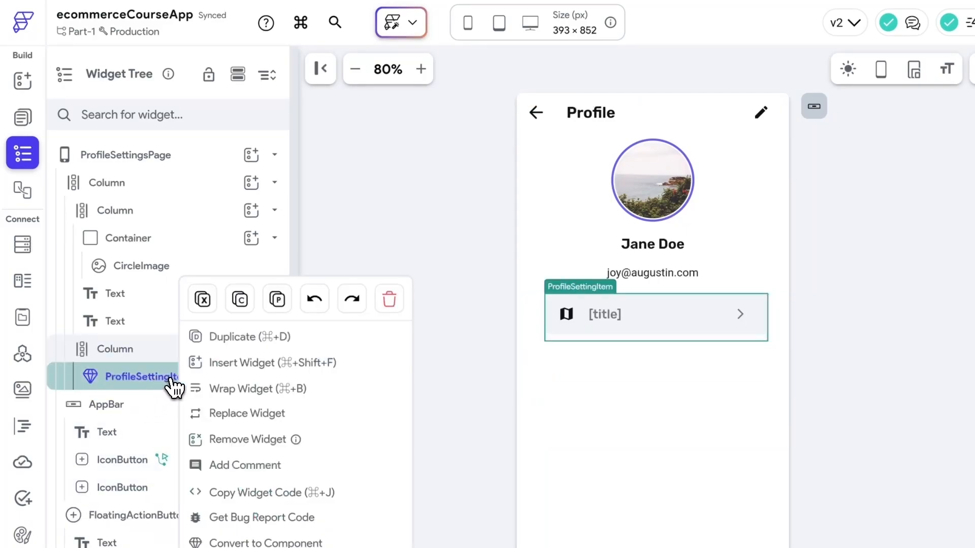
click(243, 341)
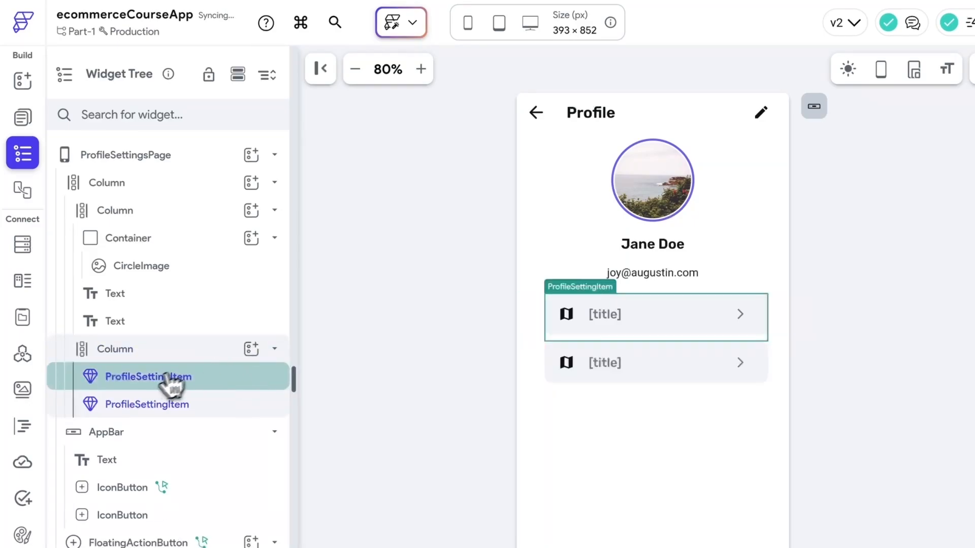
right_click(147, 404)
click(202, 346)
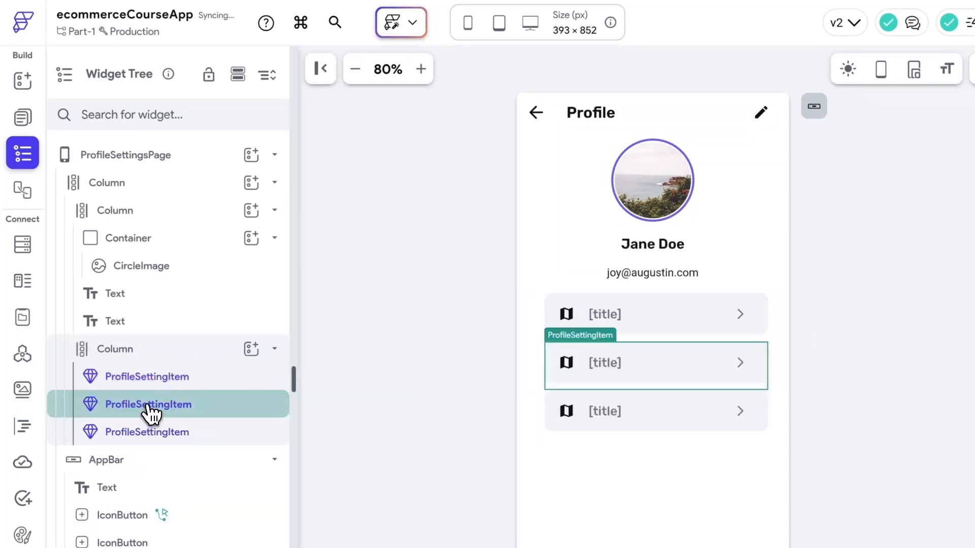
right_click(183, 404)
click(204, 340)
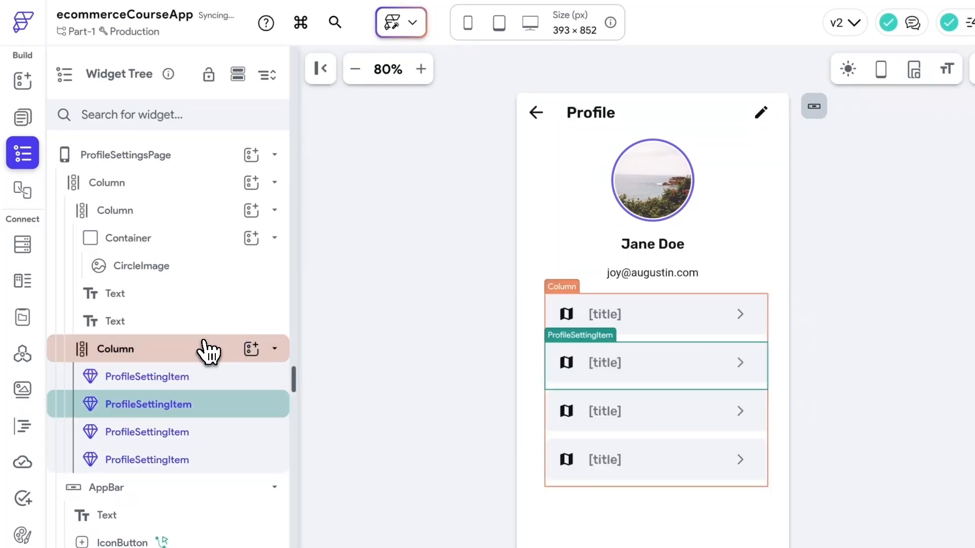
Set the leadingIcon of the first ProfileSettingItem to the Material icon Map Outlined.
click(181, 379)
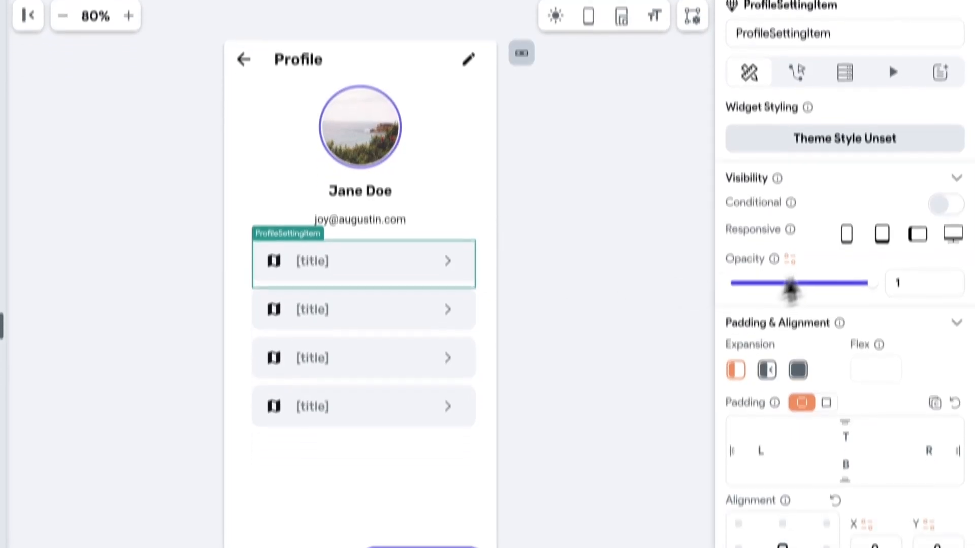
scroll(878, 307, down, 10)
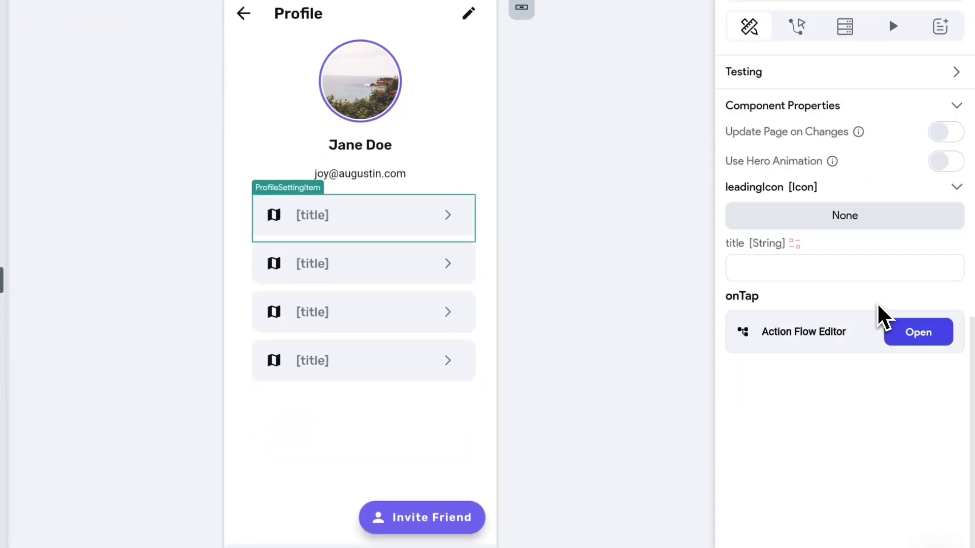
scroll(878, 304, up, 10)
scroll(878, 303, down, 10)
scroll(883, 314, up, 10)
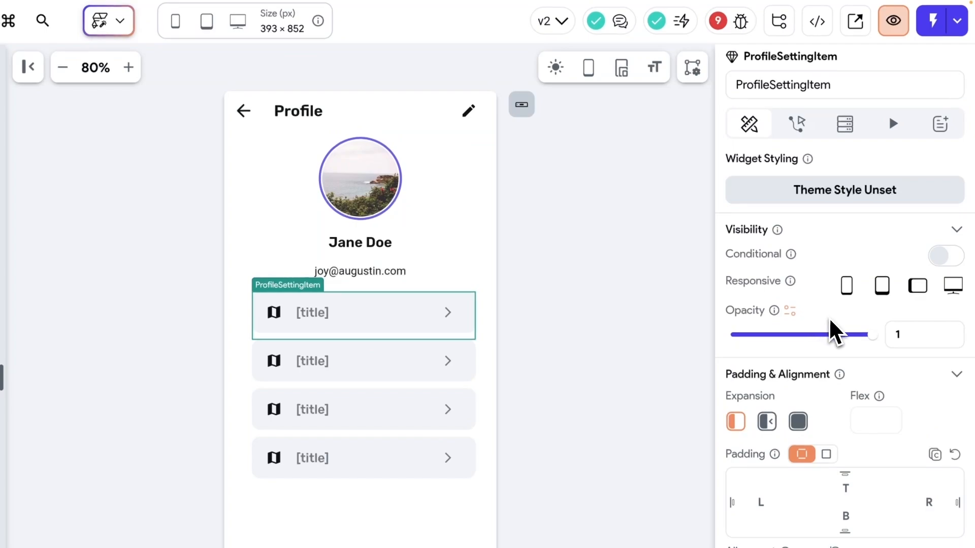
scroll(833, 330, down, 10)
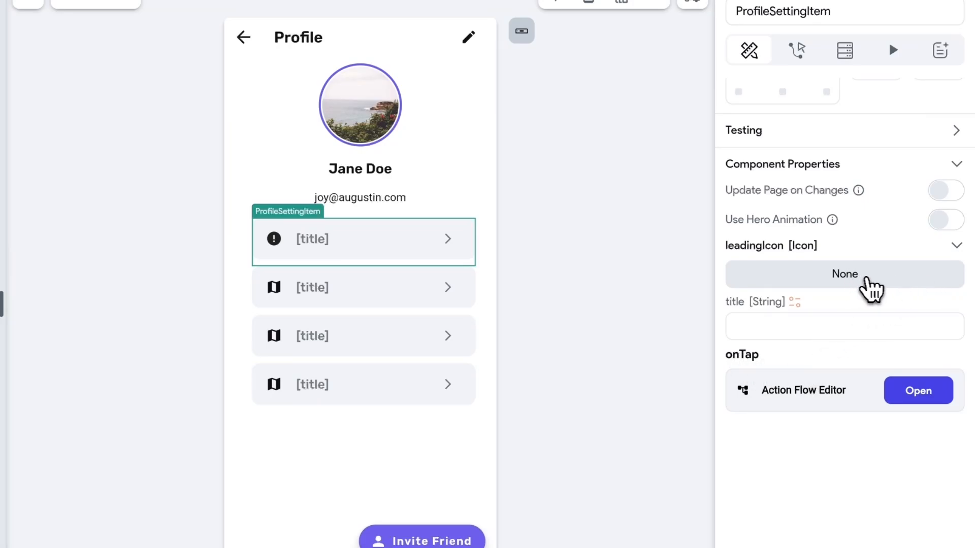
click(853, 284)
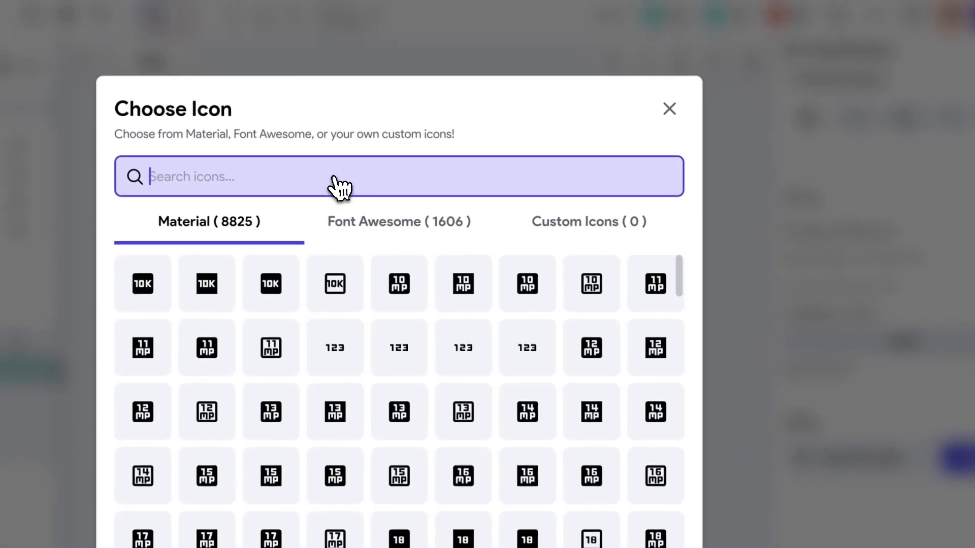
text(map)
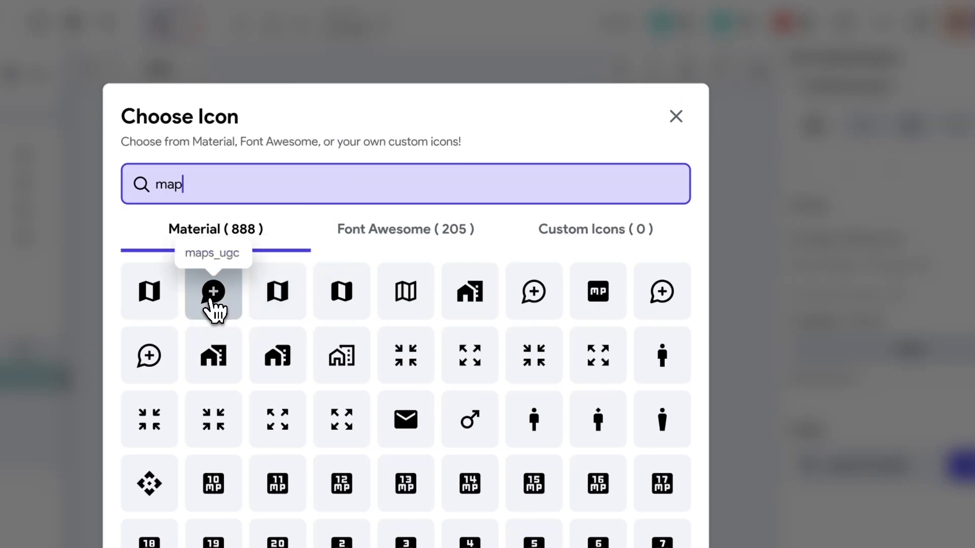
click(406, 292)
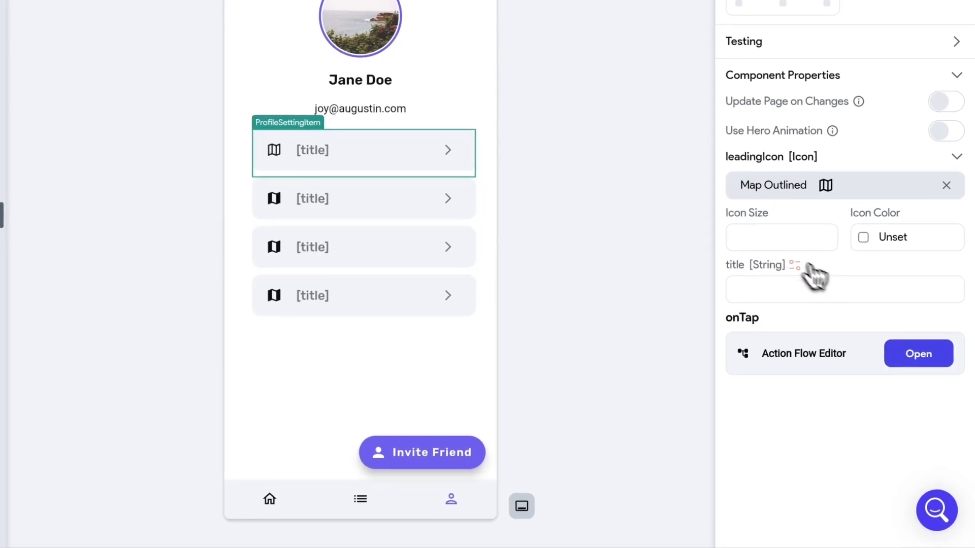
Set the title of the first ProfileSettingItem to Address.
click(771, 293)
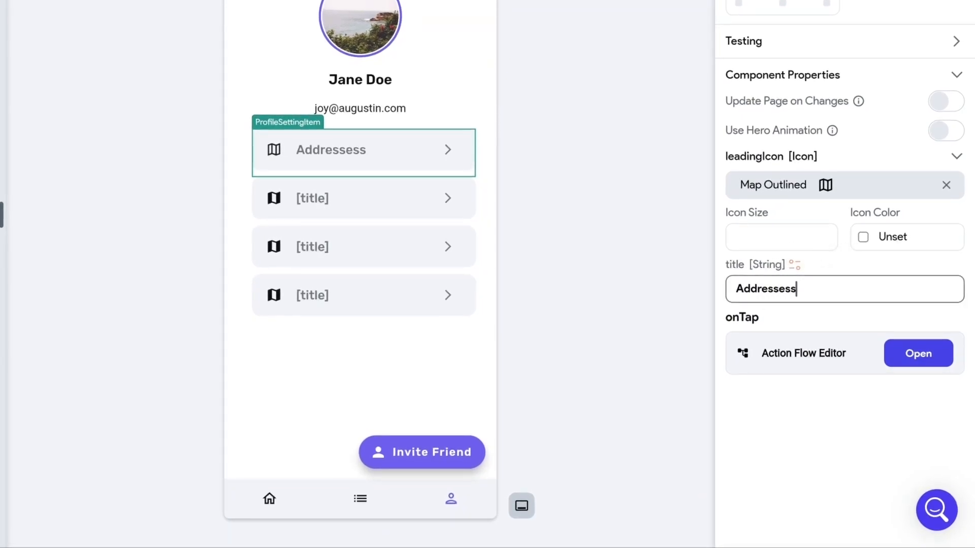
text(Add)
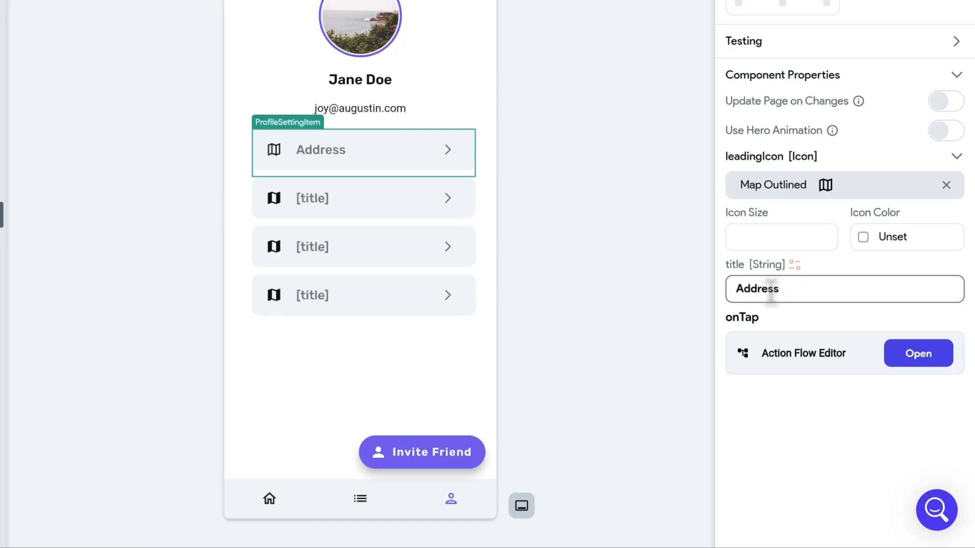
click(821, 313)
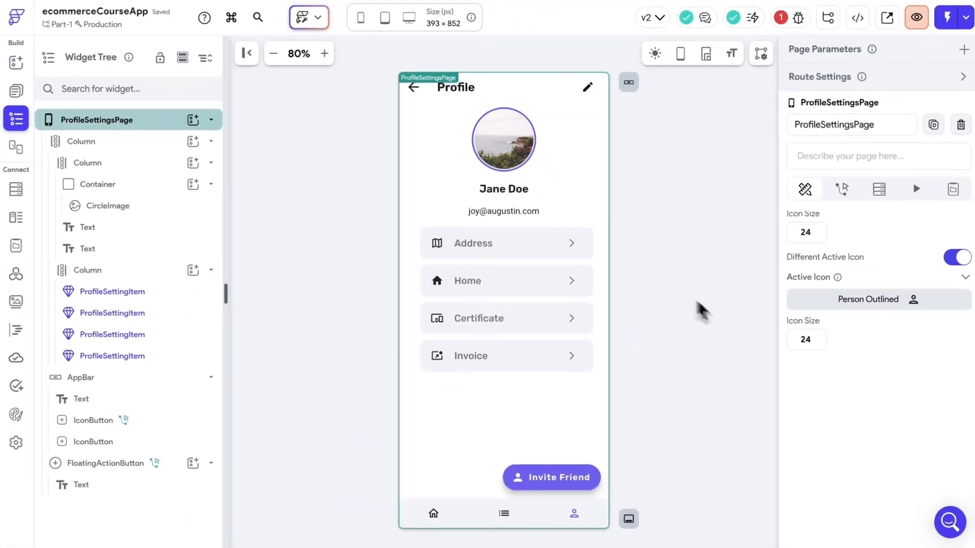
Change the title text color inside the ProfileSettingItem component to Primary Text, and return to ProfileSettingsPage.
click(508, 250)
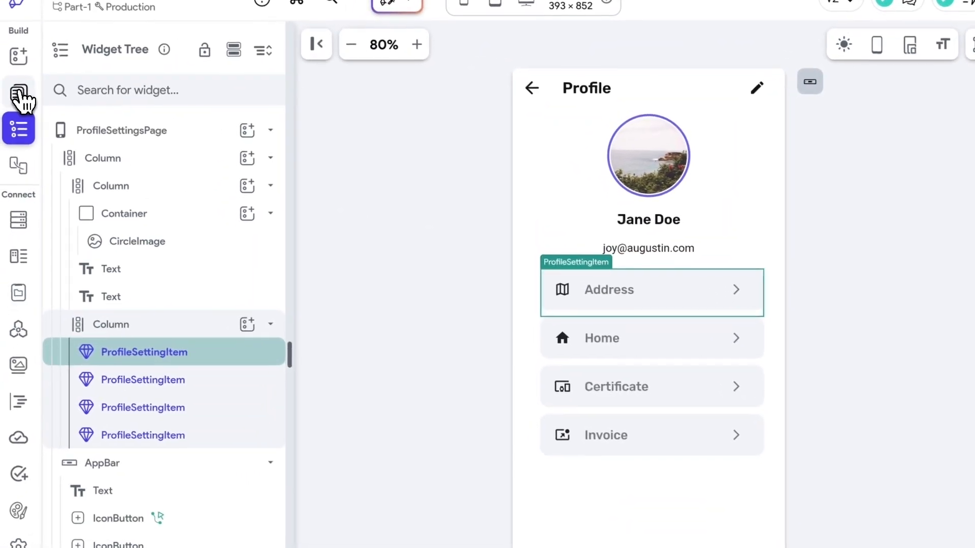
click(22, 90)
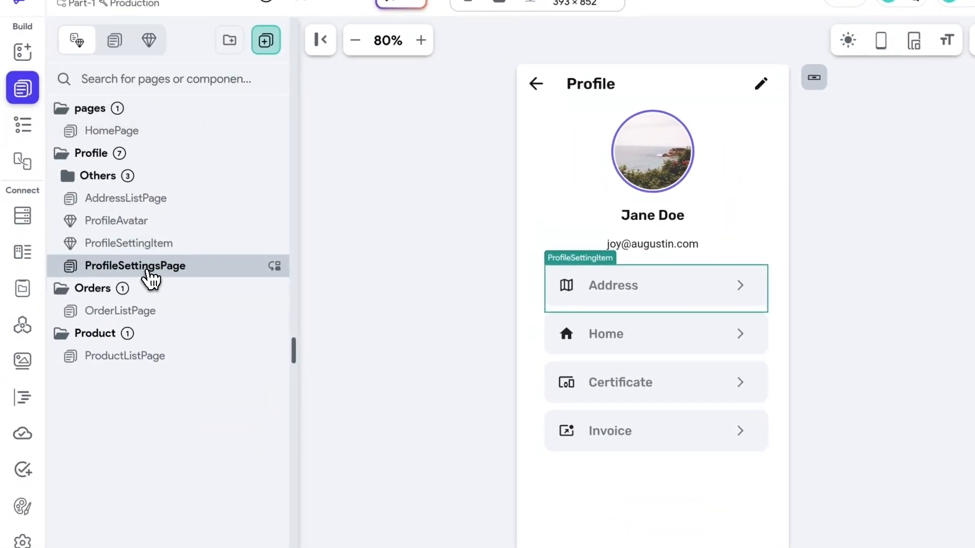
click(129, 244)
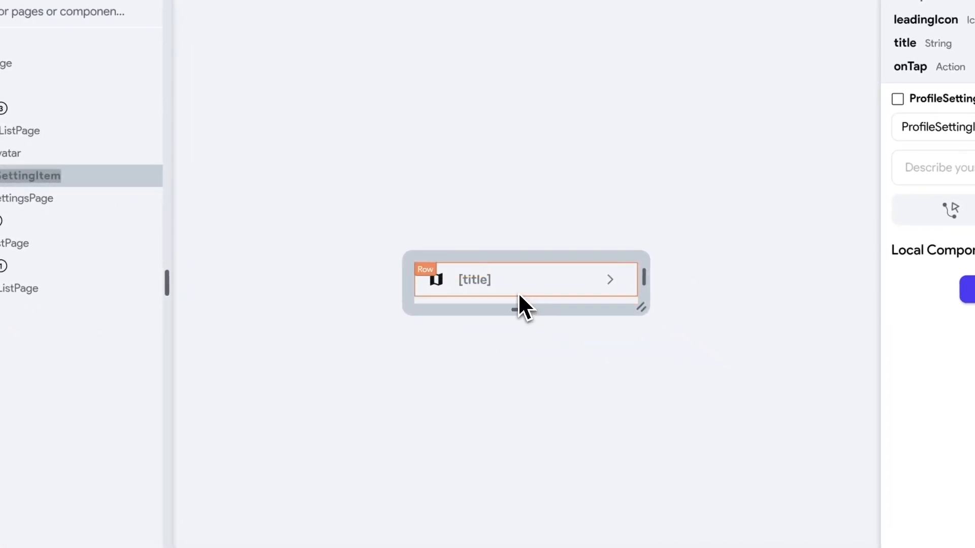
click(462, 280)
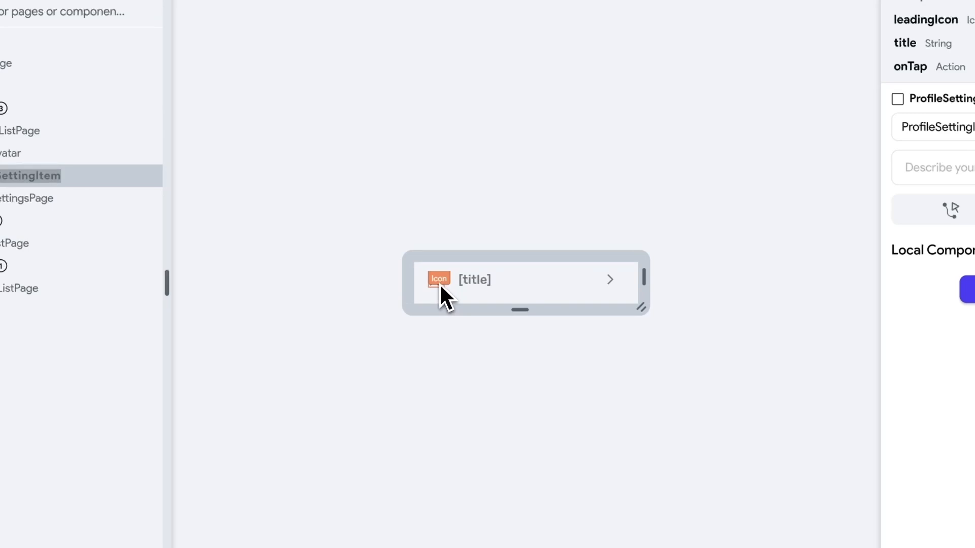
click(478, 283)
scroll(910, 390, down, 2)
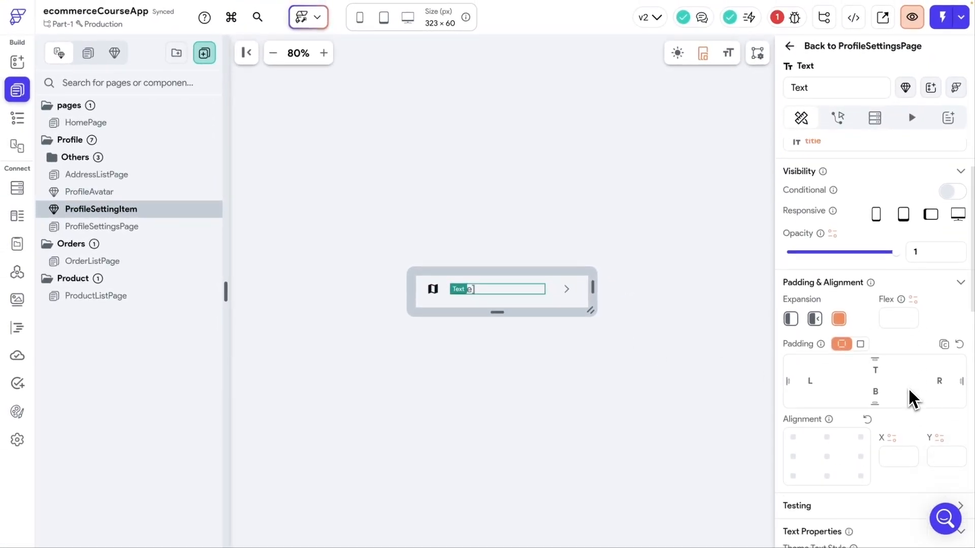
scroll(910, 399, down, 5)
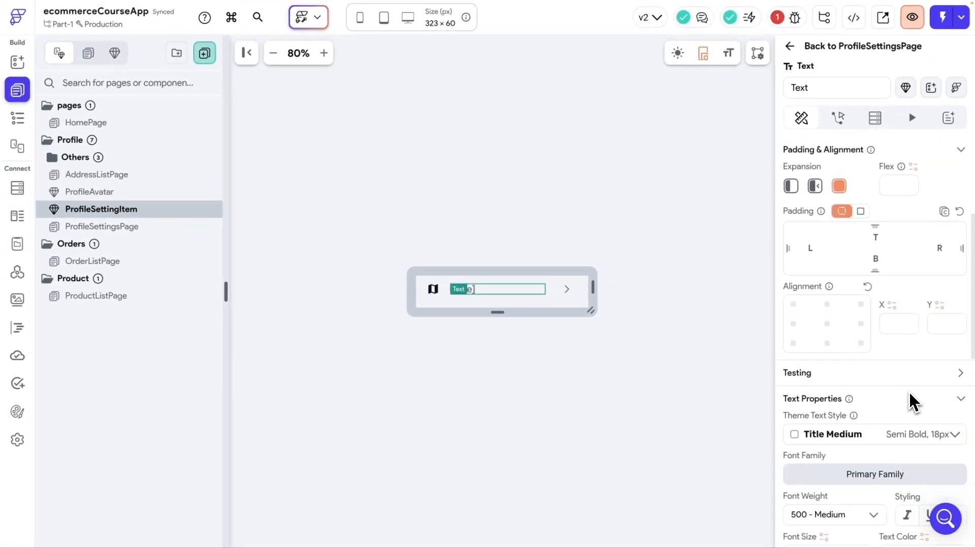
scroll(863, 332, down, 2)
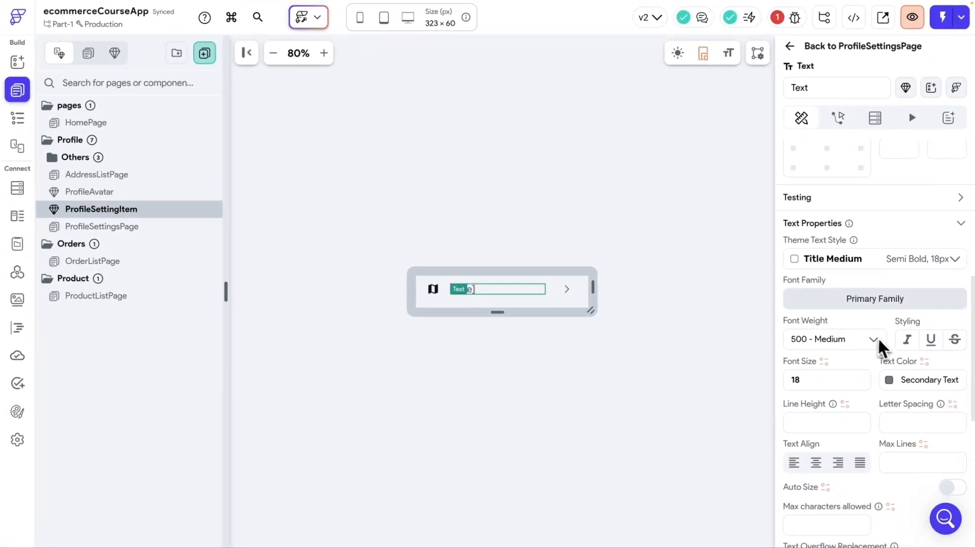
click(895, 337)
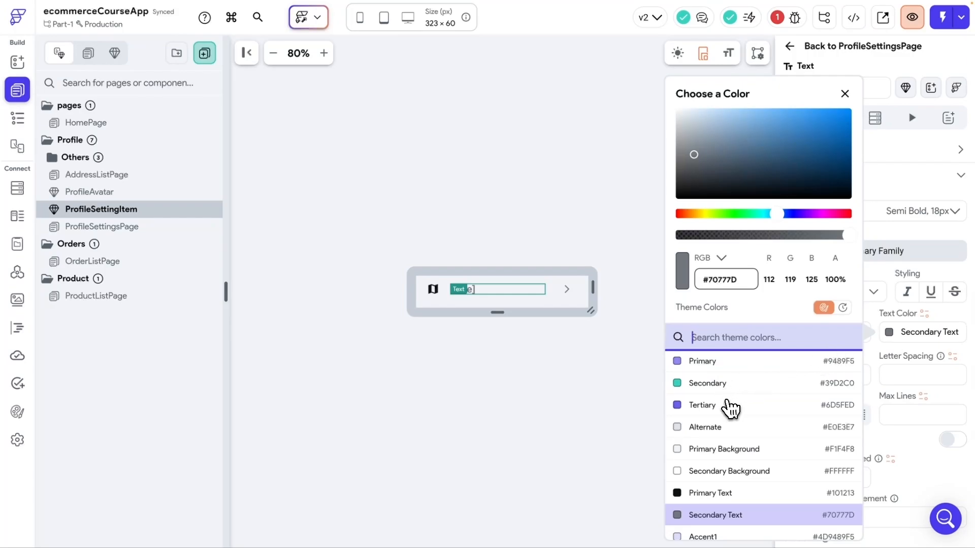
scroll(733, 407, down, 1)
click(711, 439)
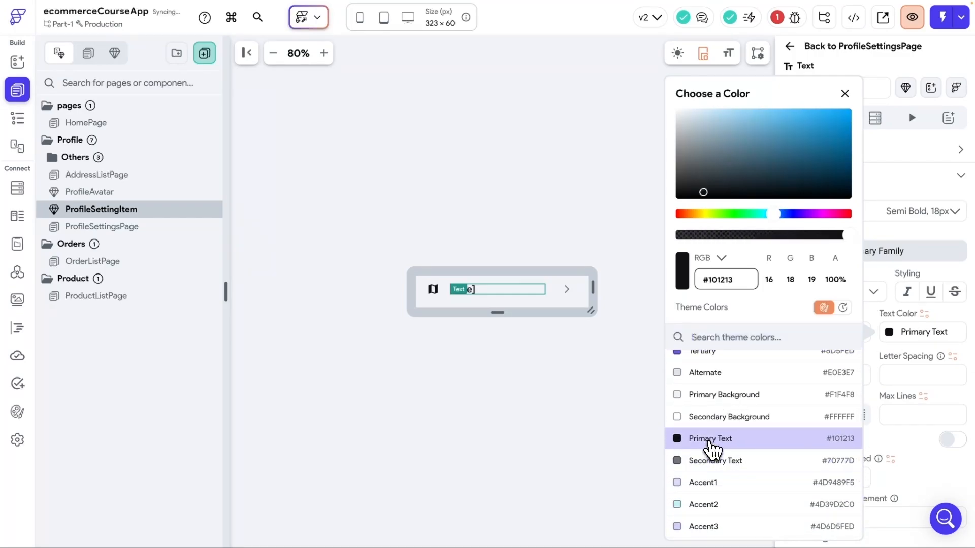
click(579, 406)
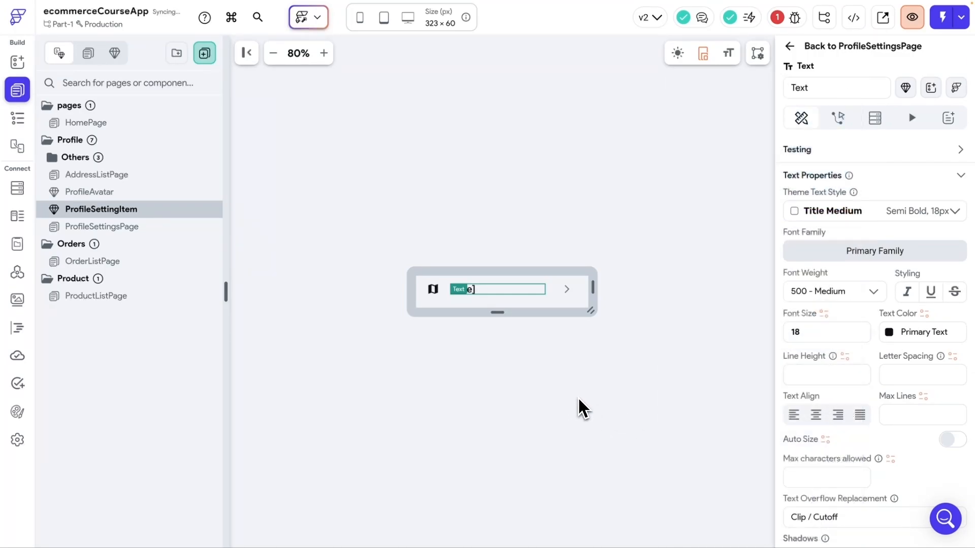
click(110, 229)
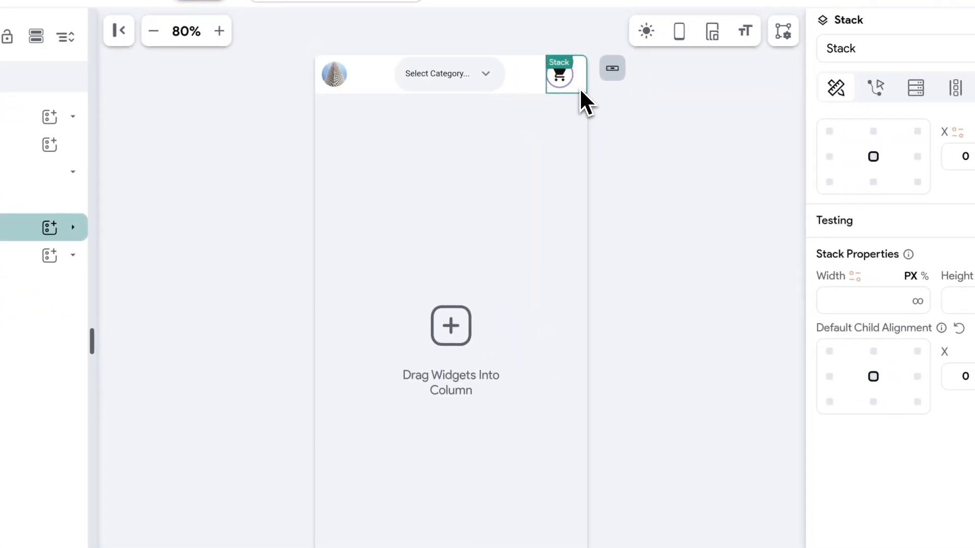
Convert the cart icon Stack in the OrderListPage app bar into a component named CartCounter and move it into the Product folder.
right_click(576, 88)
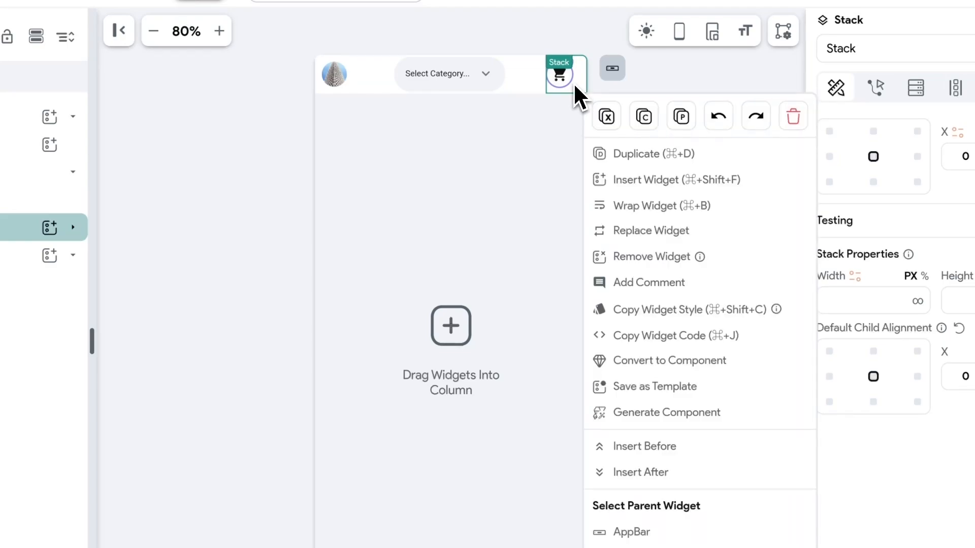
click(670, 361)
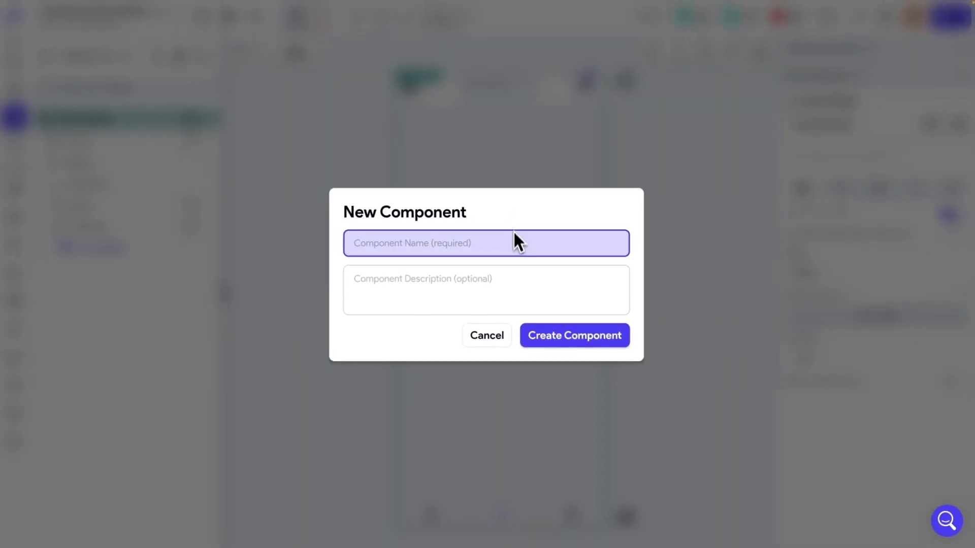
text(Cart)
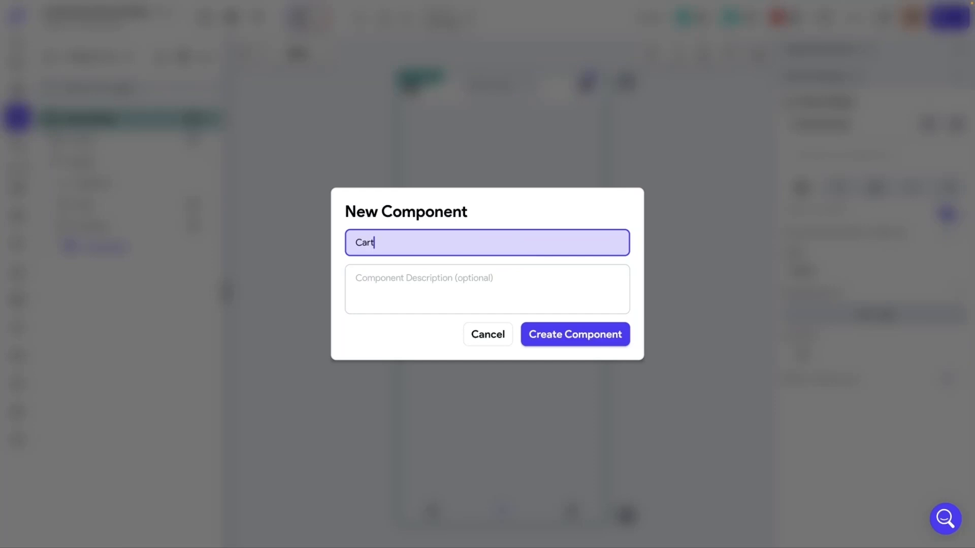
text(Counter)
click(582, 346)
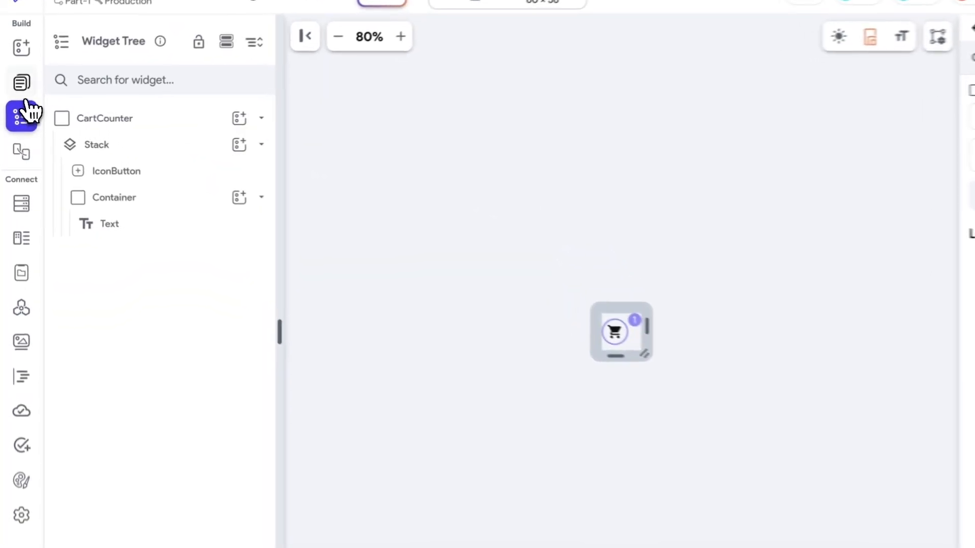
click(23, 83)
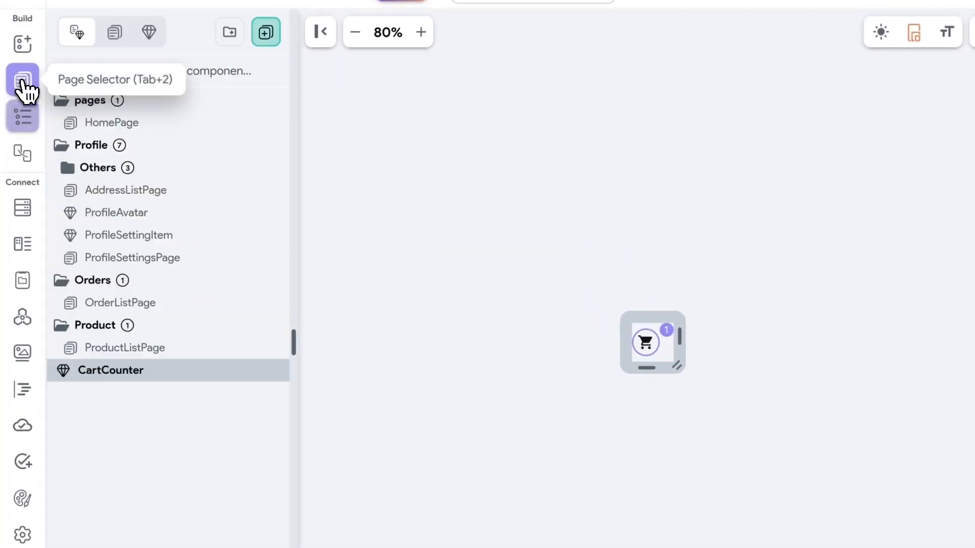
drag(112, 384, 107, 336)
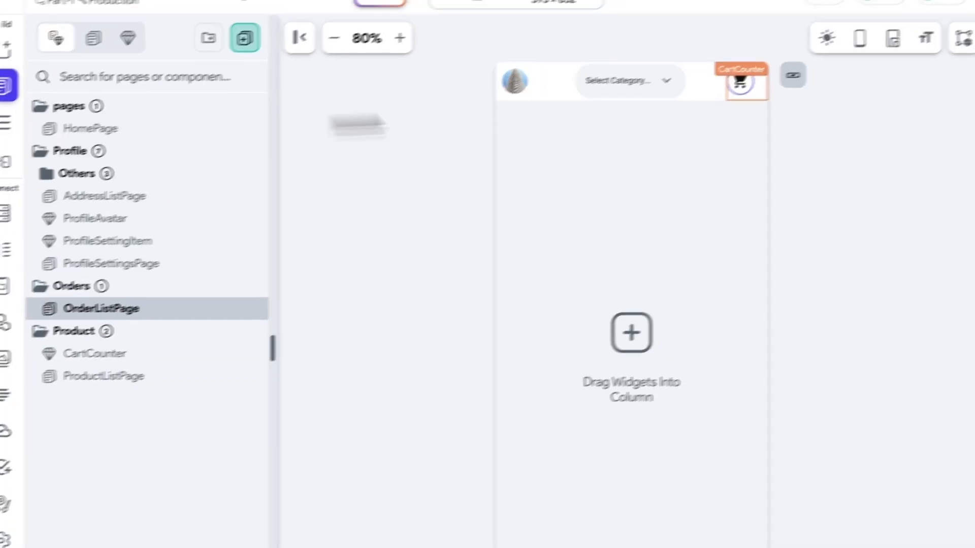
On ProductListPage, convert the first product Column in the Top Selling ListView into a component named ProductItemCard.
click(666, 112)
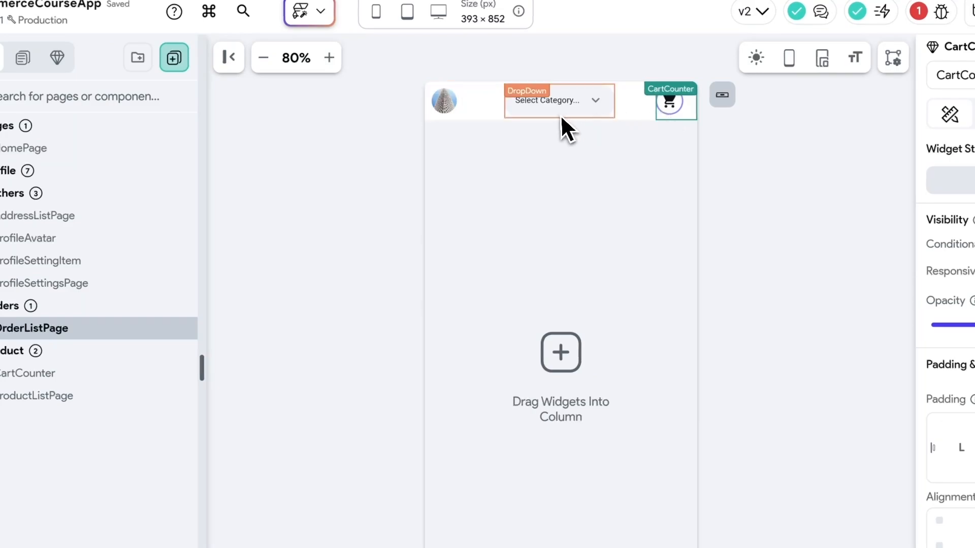
click(133, 396)
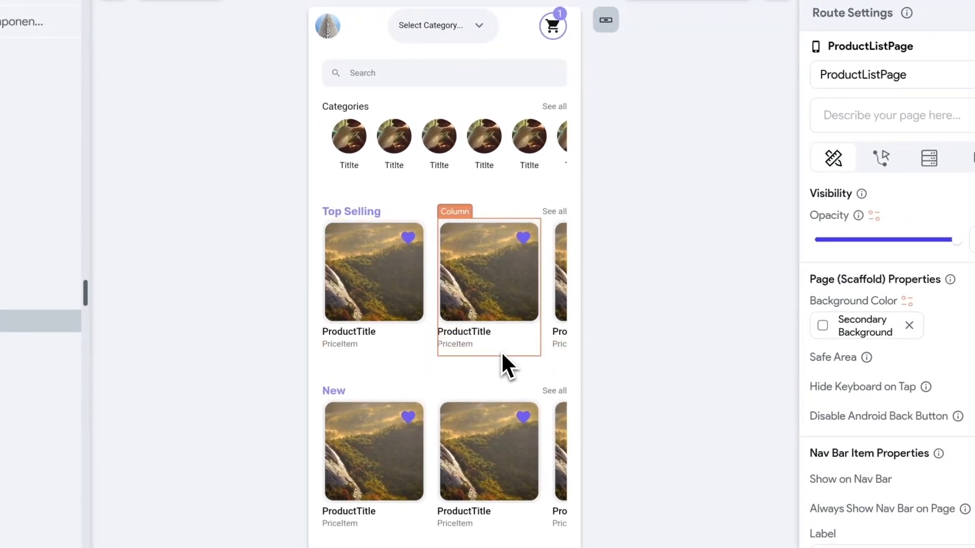
click(403, 353)
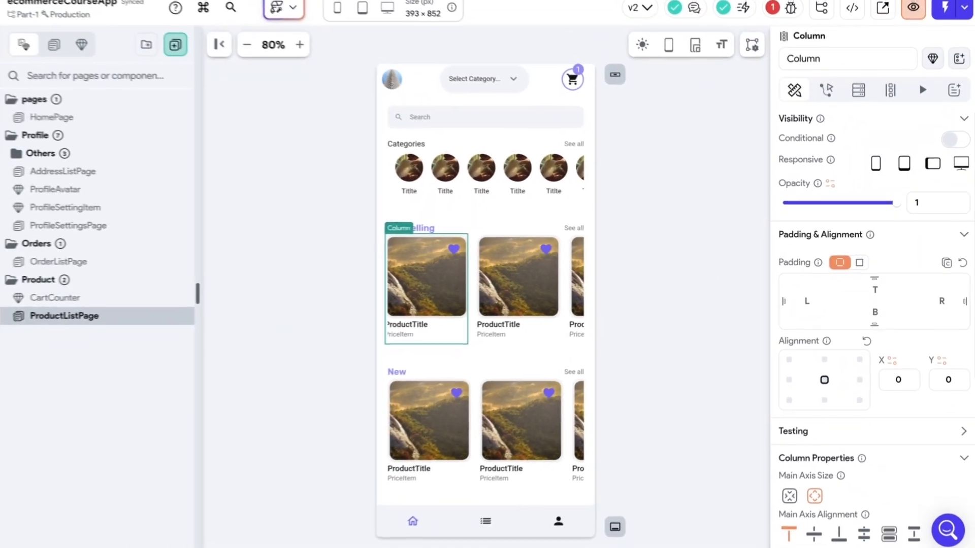
click(655, 269)
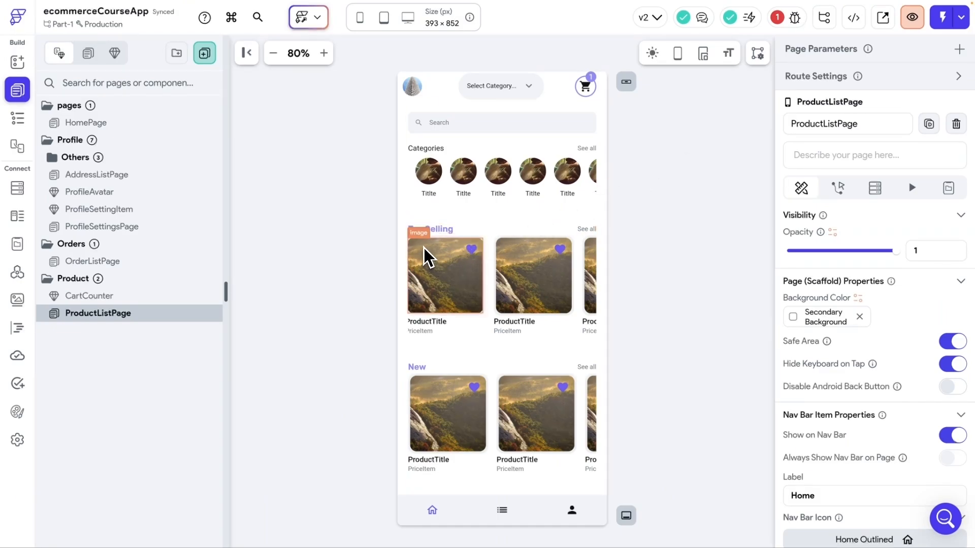
click(448, 333)
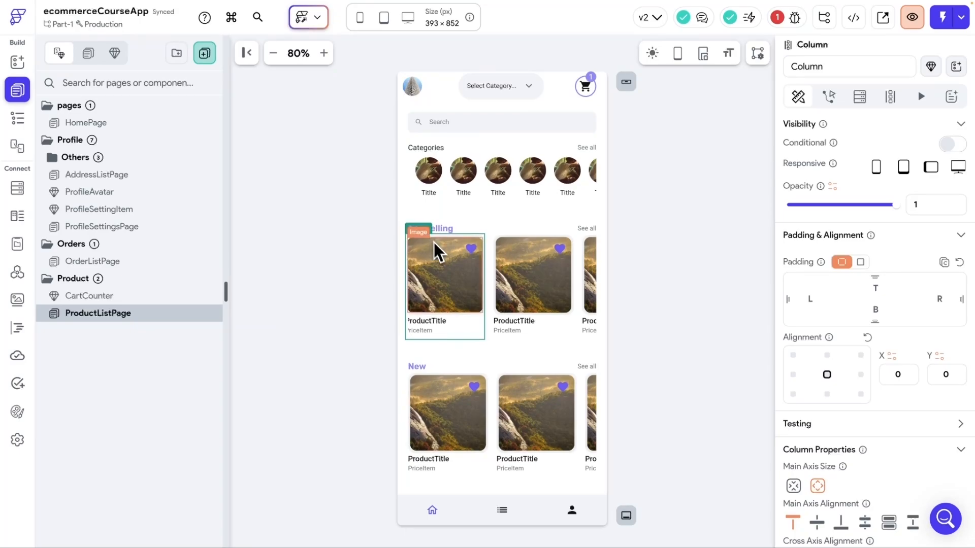
mouse_move(423, 235)
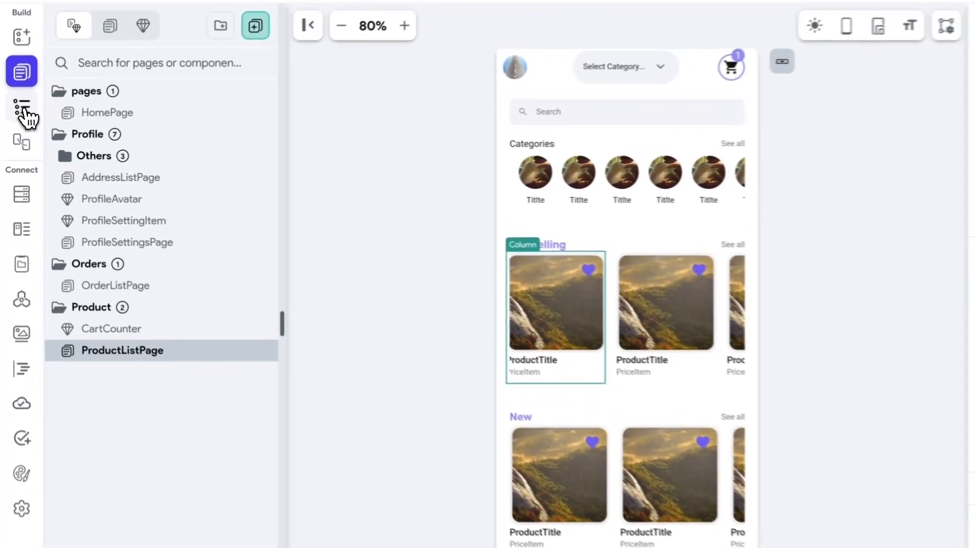
click(20, 121)
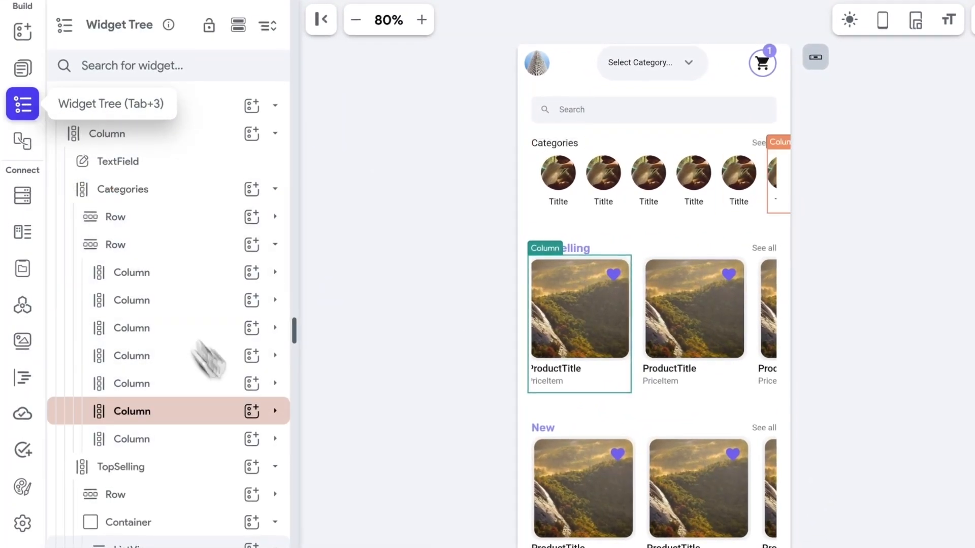
scroll(206, 368, down, 3)
scroll(229, 442, down, 1)
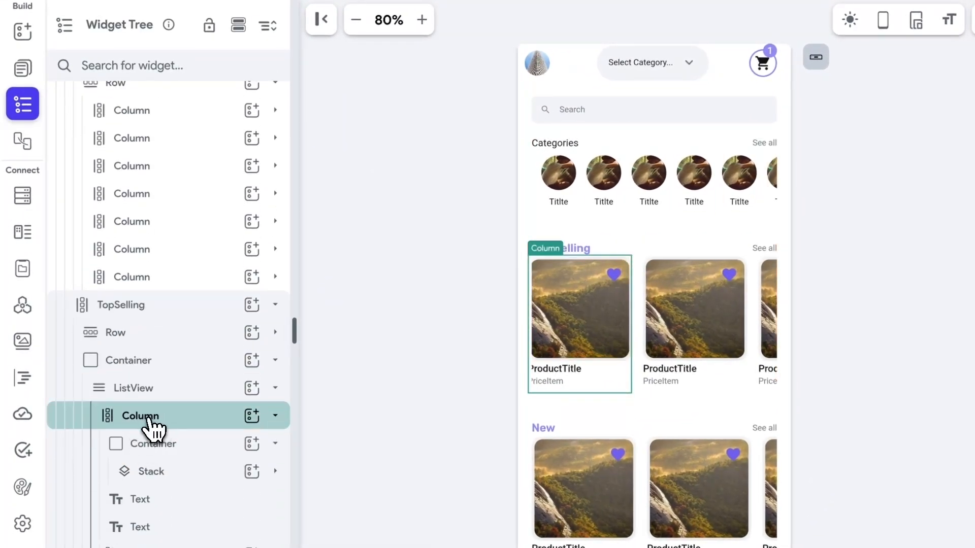
right_click(157, 424)
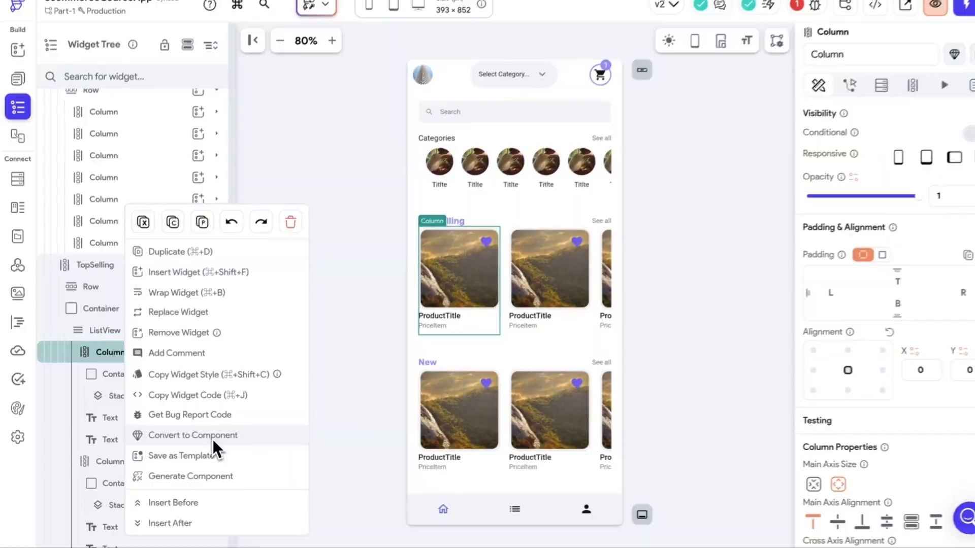
click(265, 411)
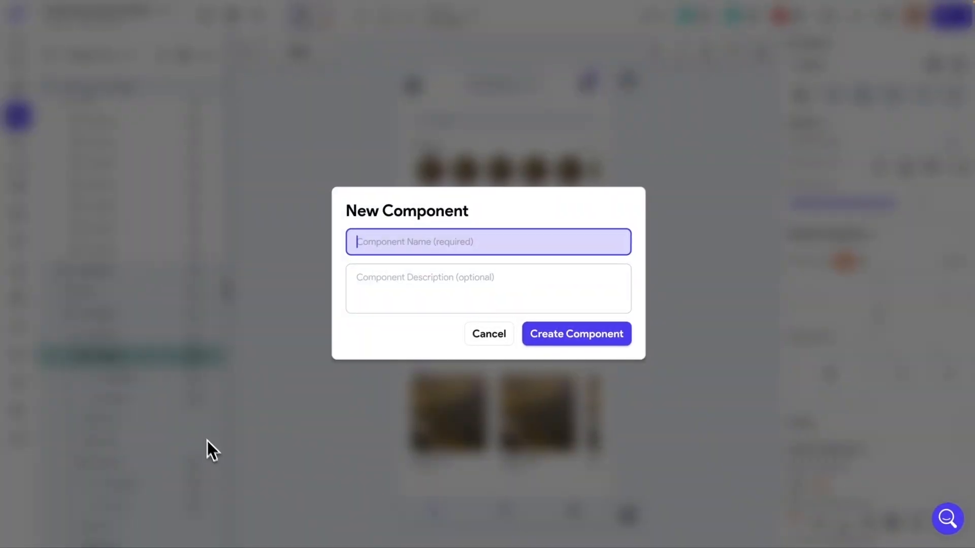
text(ProductItemCard)
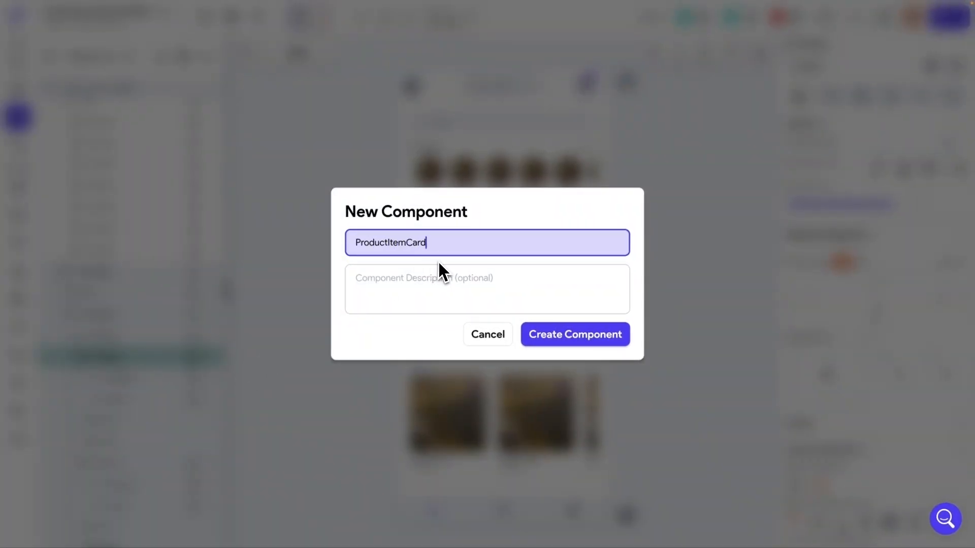
click(576, 346)
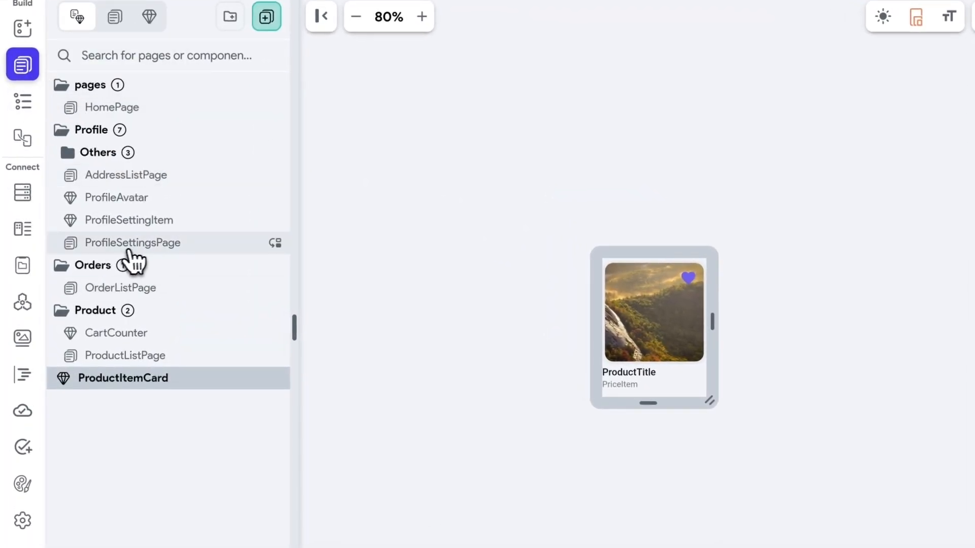
Return to ProductListPage and move the ProductItemCard component into the Product folder.
click(124, 358)
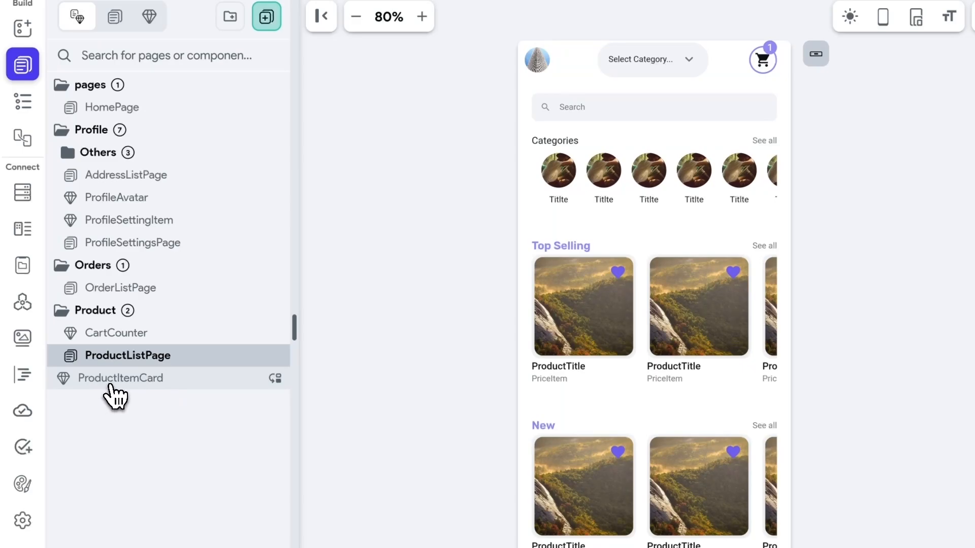
drag(123, 386, 109, 321)
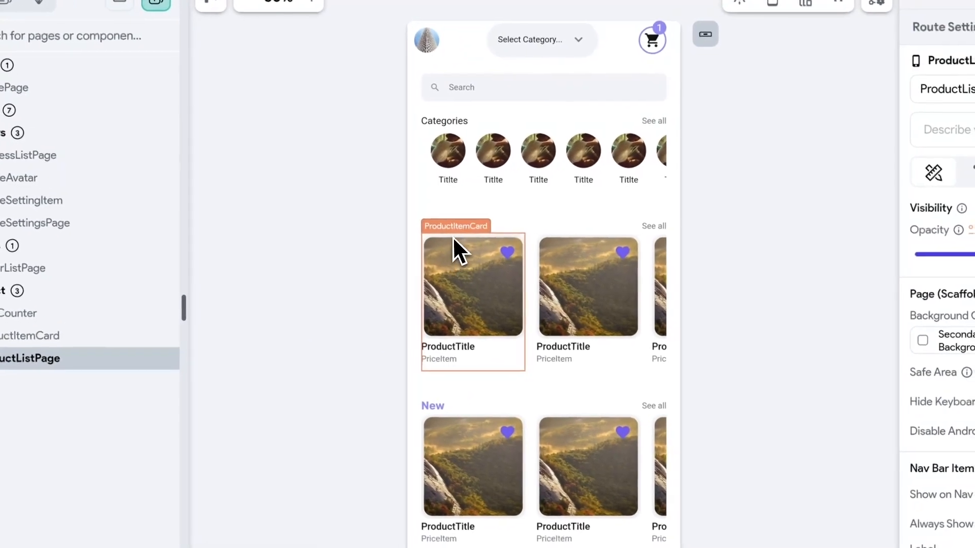
Delete the two remaining product Columns after ProductItemCard in the Top Selling ListView.
click(454, 232)
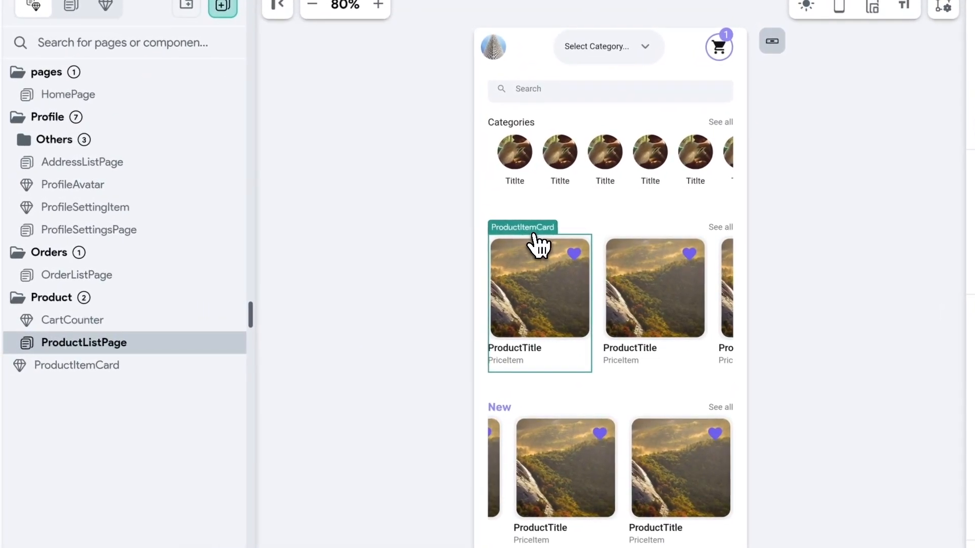
click(27, 94)
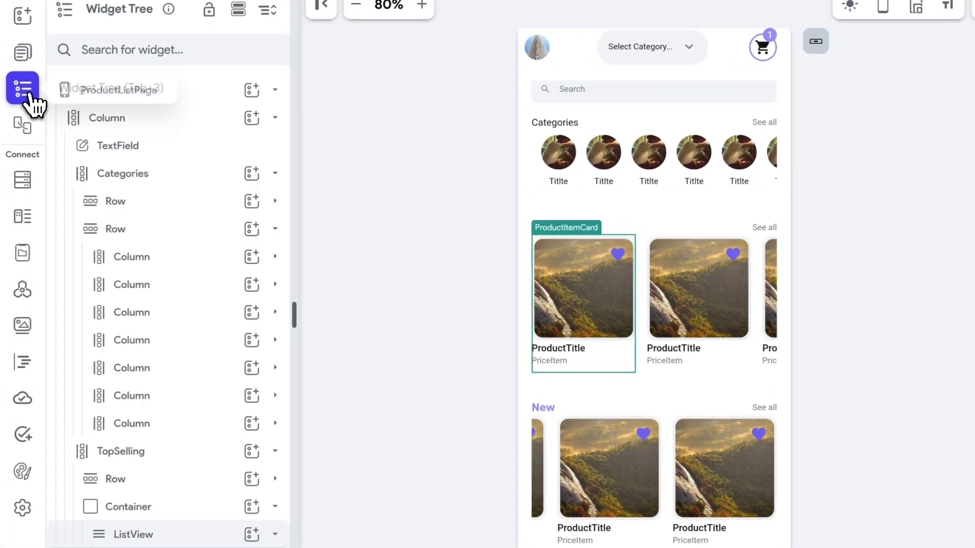
scroll(203, 424, down, 4)
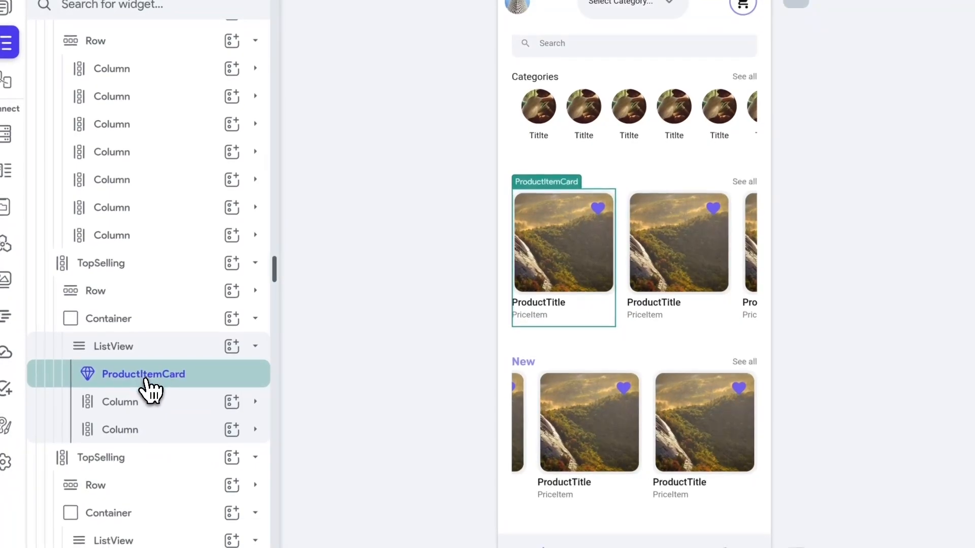
right_click(122, 361)
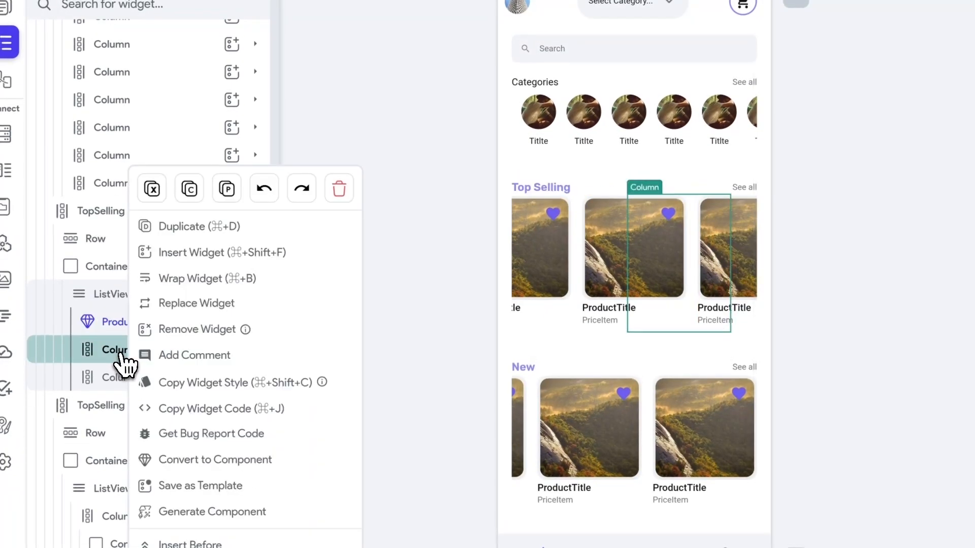
click(339, 188)
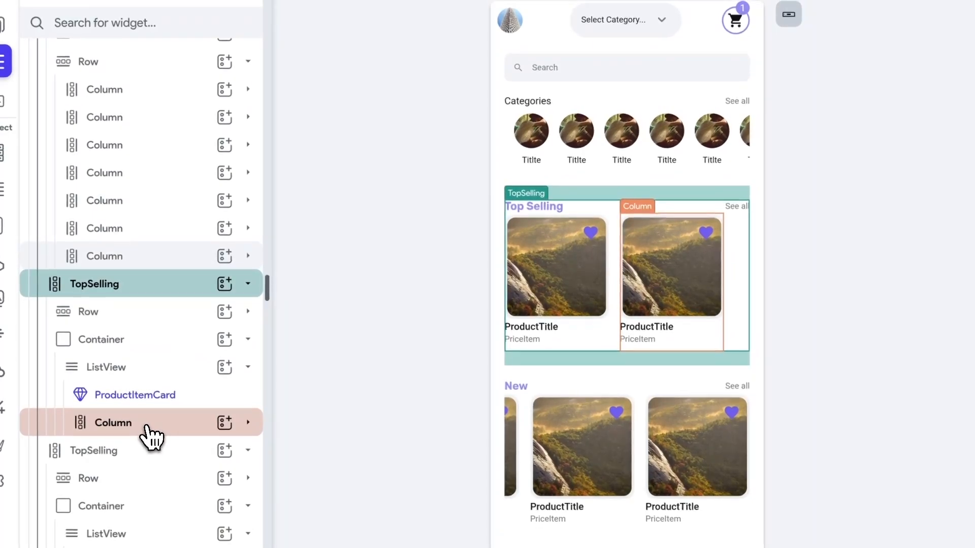
right_click(135, 435)
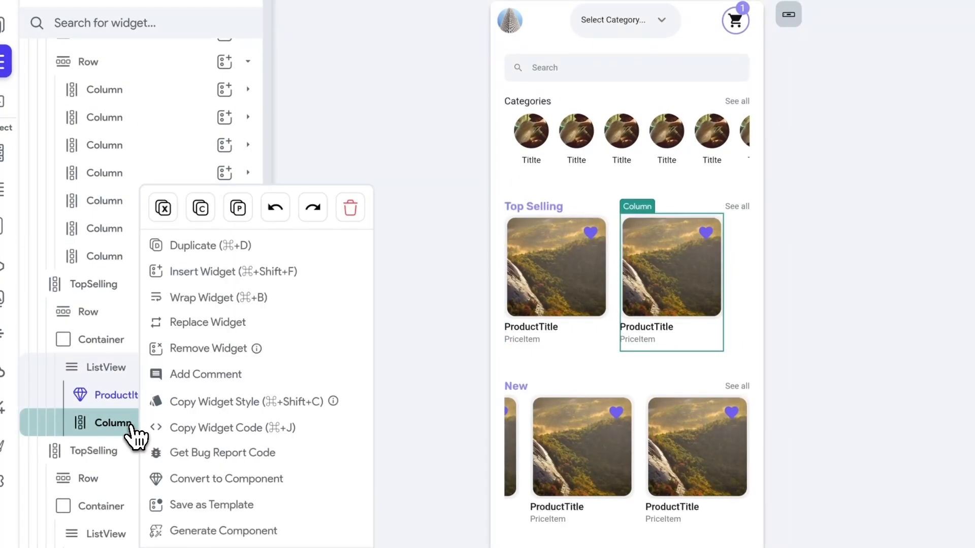
click(350, 208)
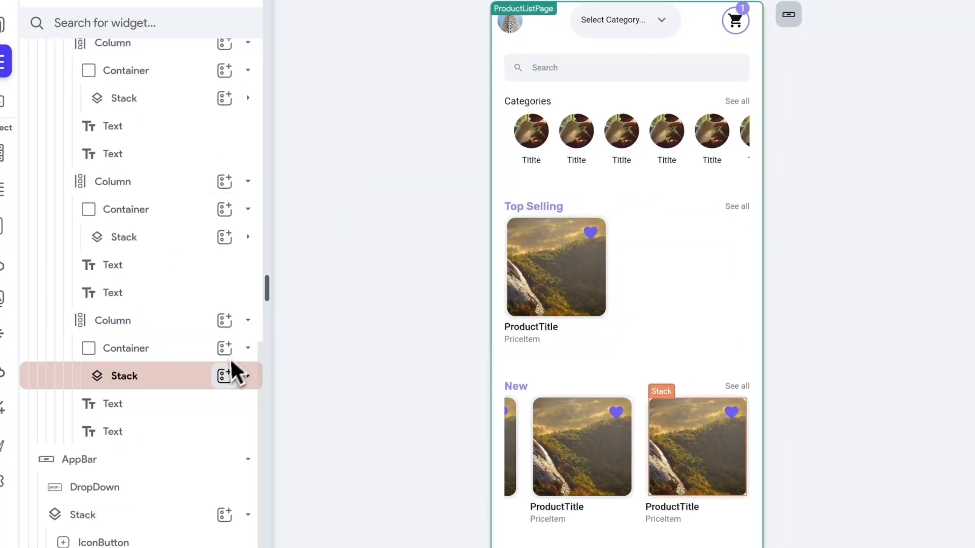
Duplicate the ProductItemCard in the Top Selling list three times.
right_click(540, 211)
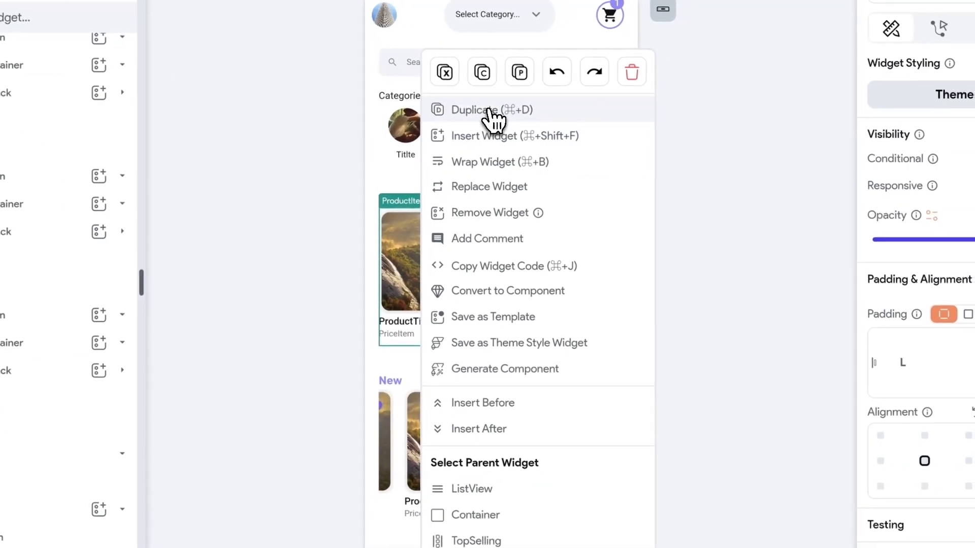
click(614, 116)
right_click(417, 205)
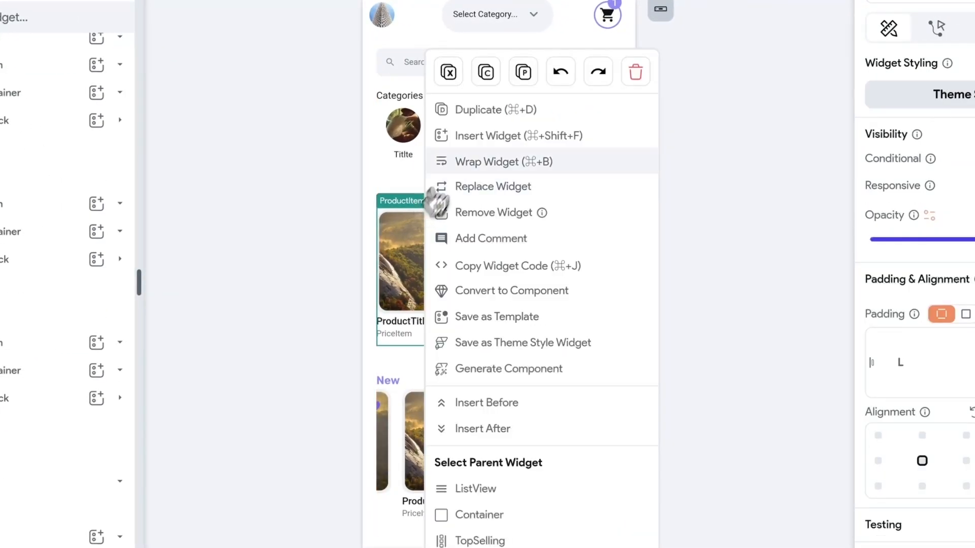
click(472, 109)
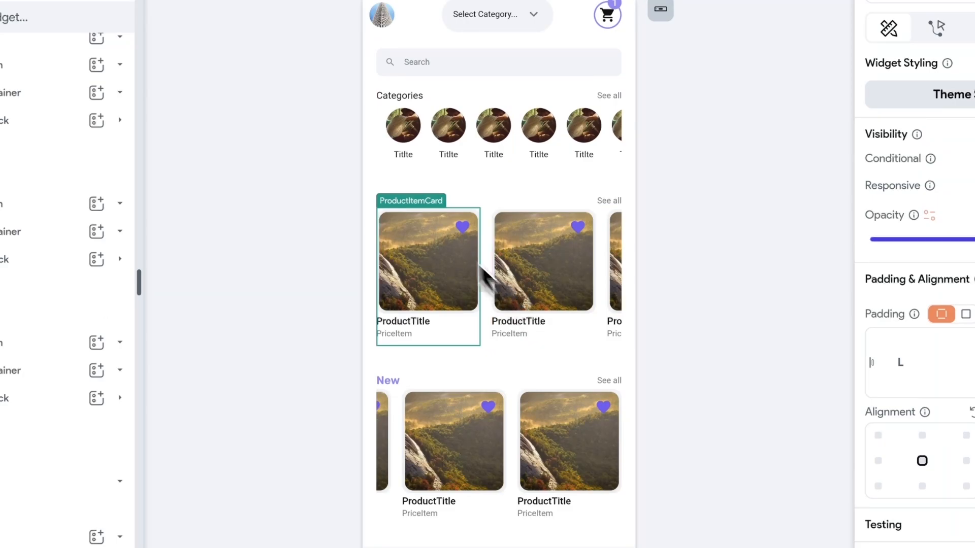
right_click(415, 205)
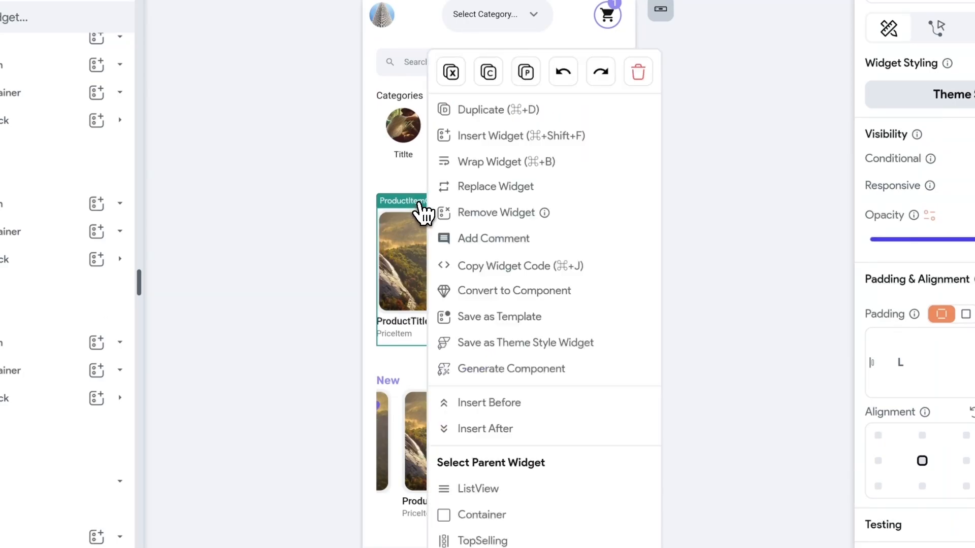
click(497, 109)
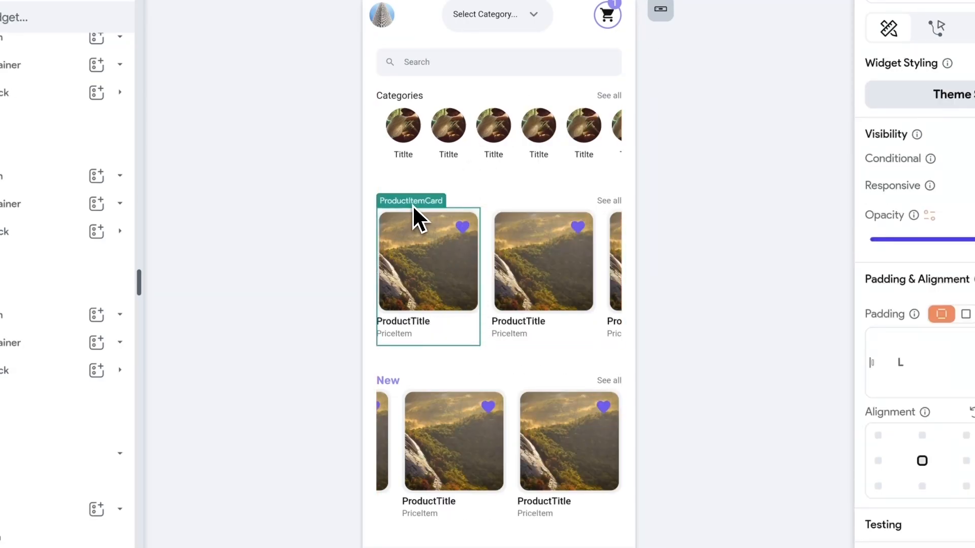
click(535, 228)
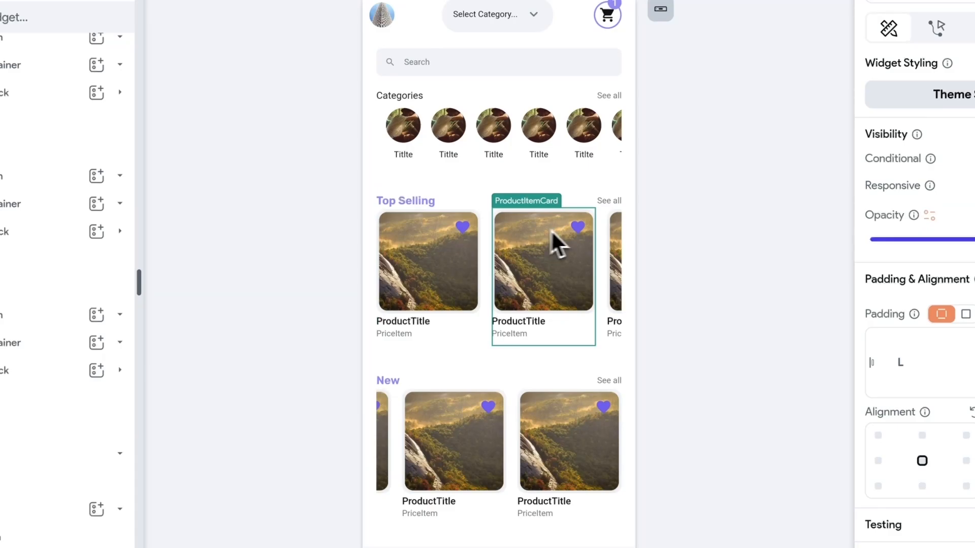
click(440, 244)
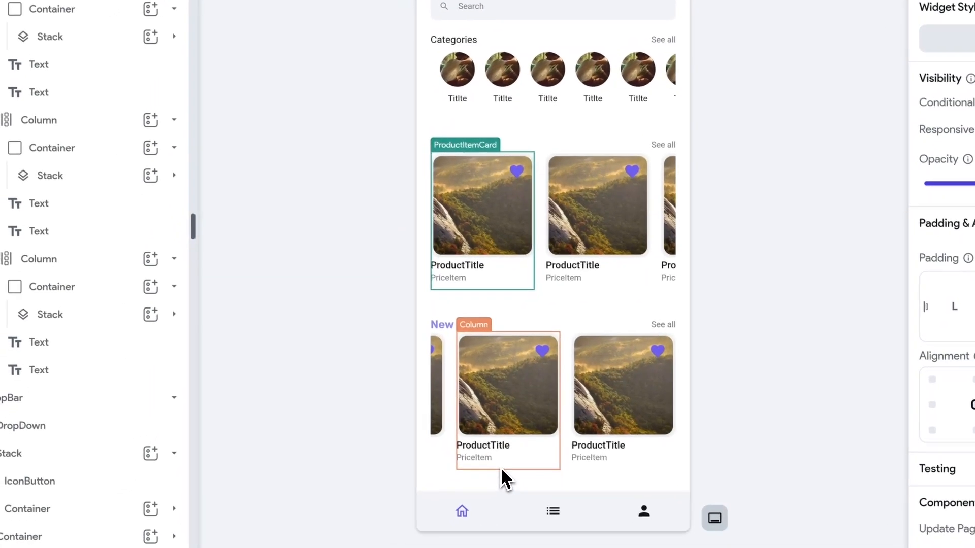
Delete the second TopSelling Column, which holds the New section with its old product Columns.
click(502, 469)
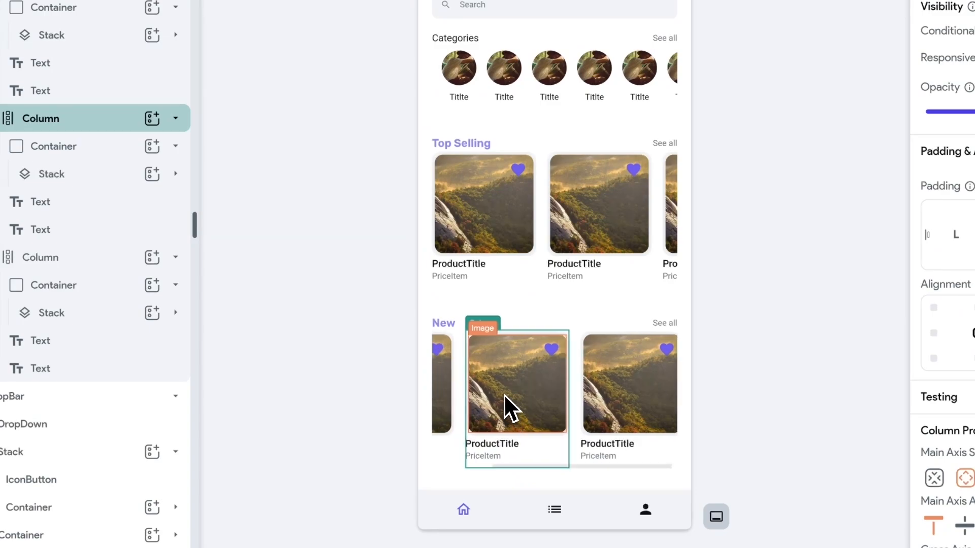
scroll(504, 394, left, 2)
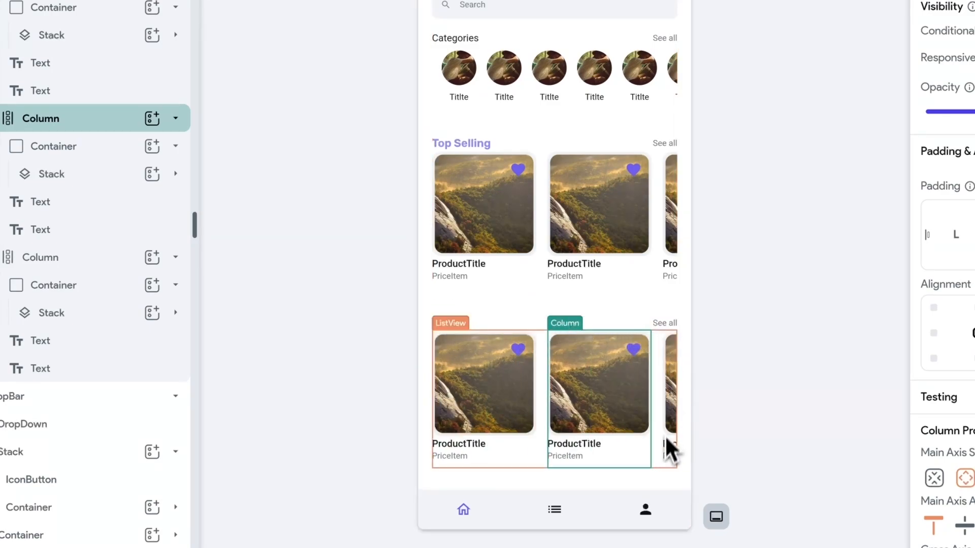
click(660, 463)
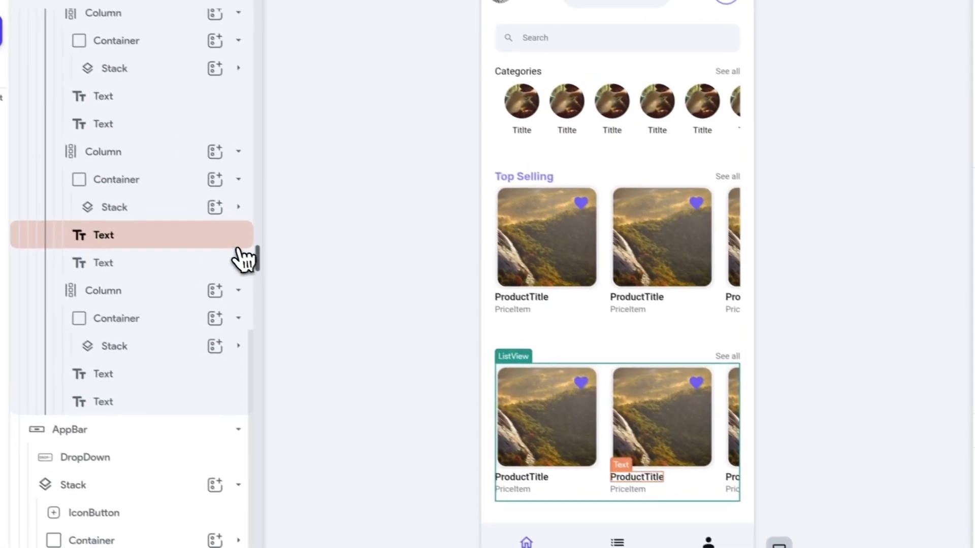
scroll(167, 221, up, 10)
scroll(165, 218, down, 3)
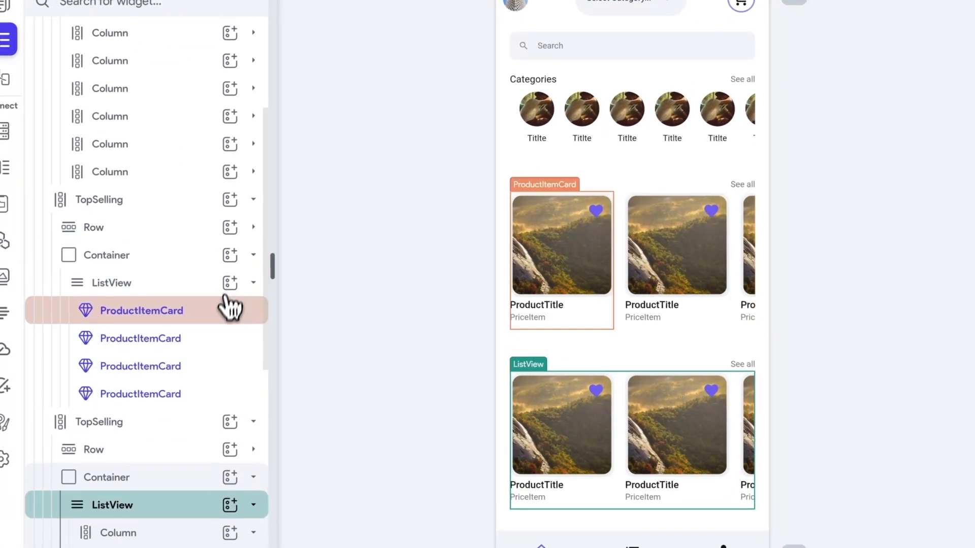
click(113, 425)
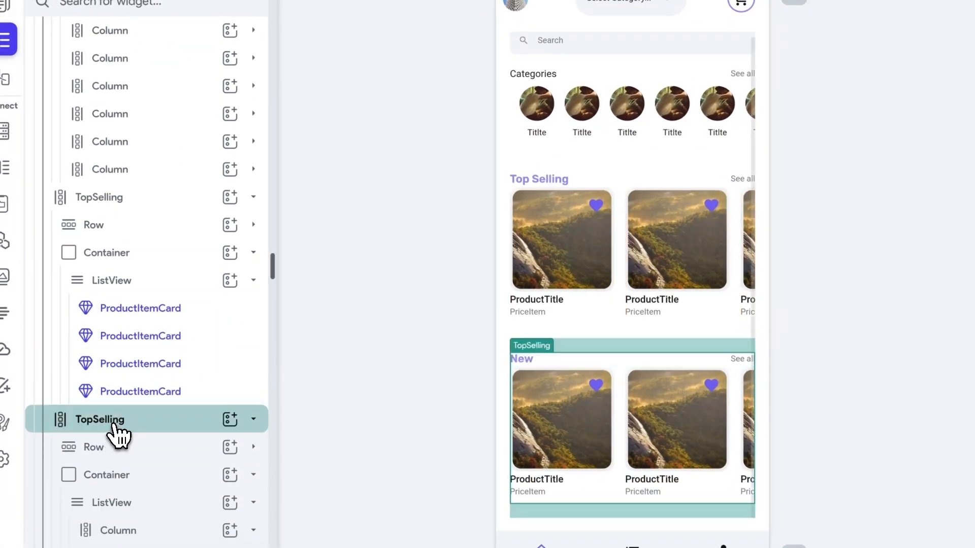
right_click(115, 426)
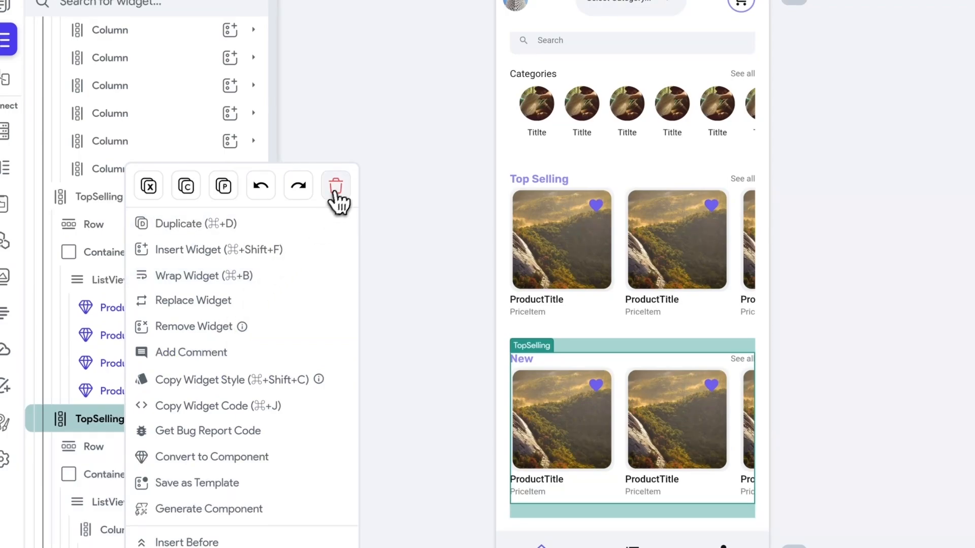
click(336, 192)
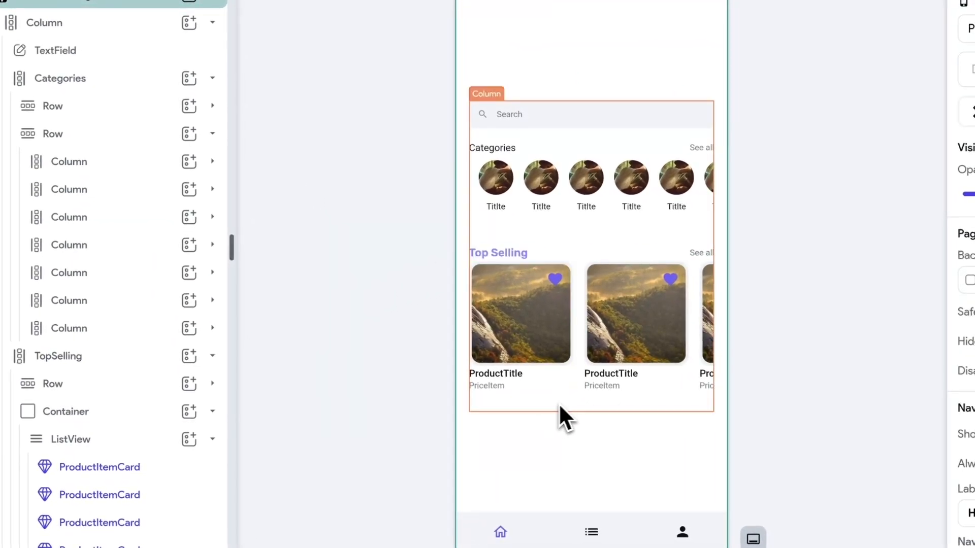
Duplicate the TopSelling Column, with its heading row and ProductItemCard list, on ProductListPage.
click(550, 395)
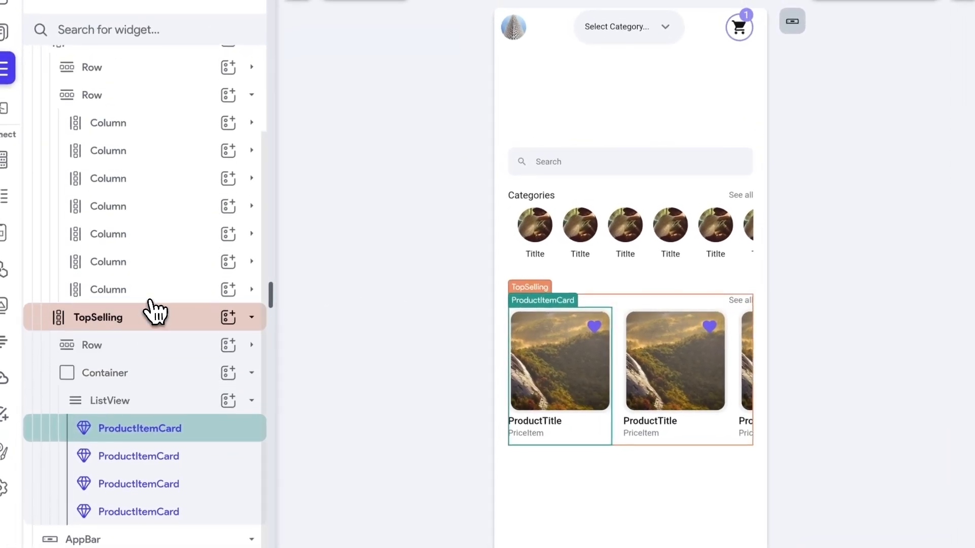
scroll(127, 280, up, 3)
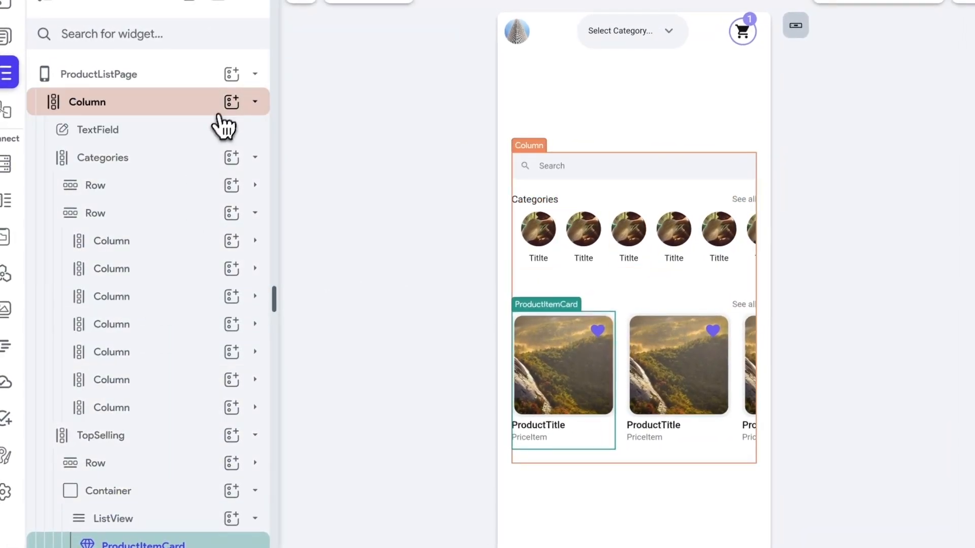
scroll(176, 254, down, 3)
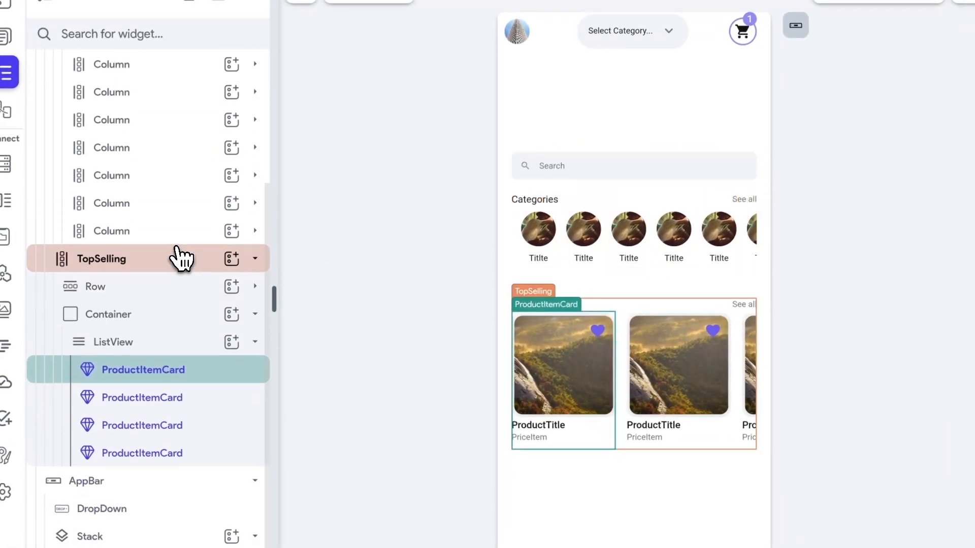
click(143, 260)
click(254, 258)
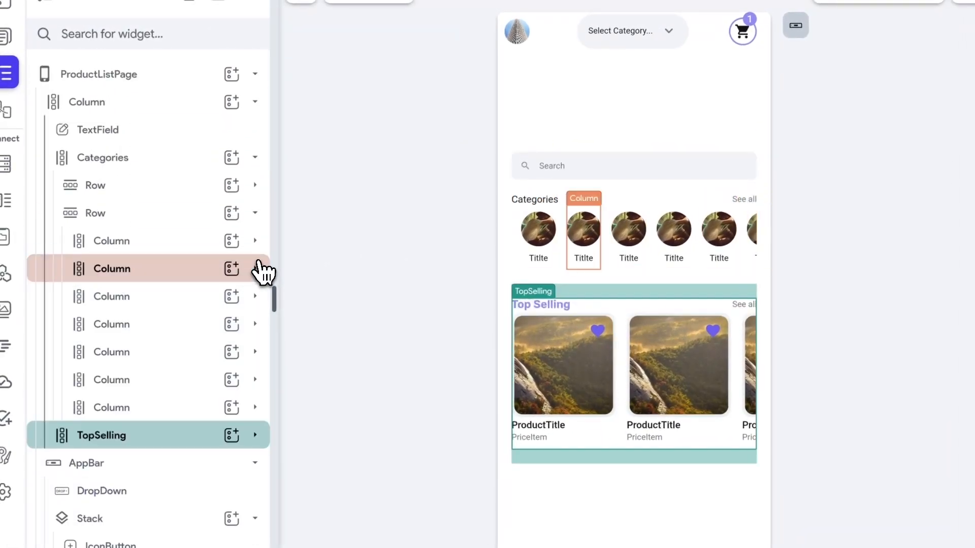
right_click(119, 446)
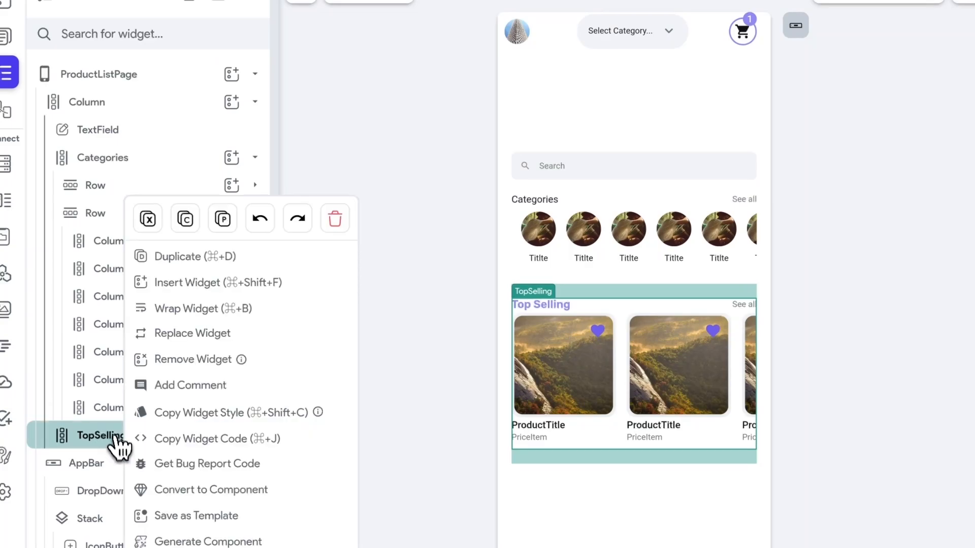
click(193, 257)
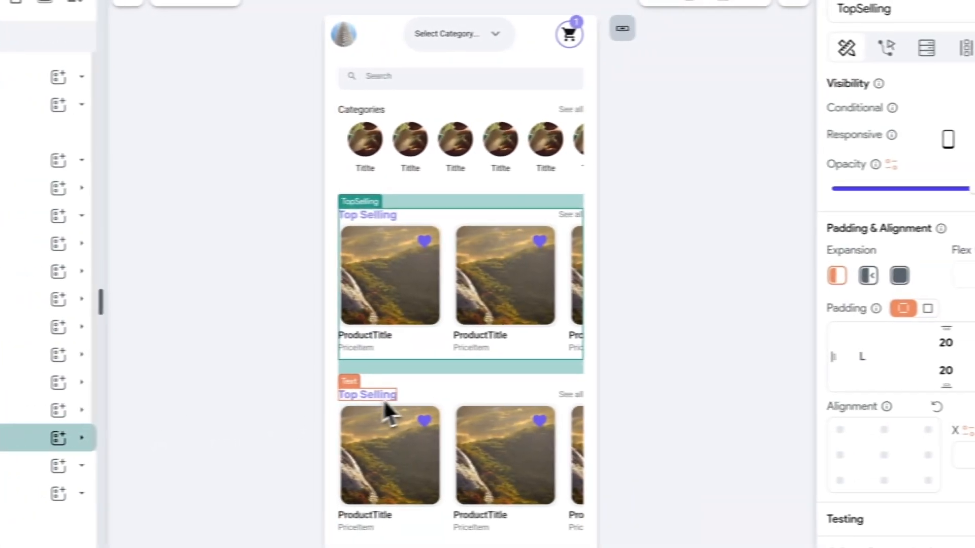
Change the heading text of the lower Top Selling section to New.
click(376, 398)
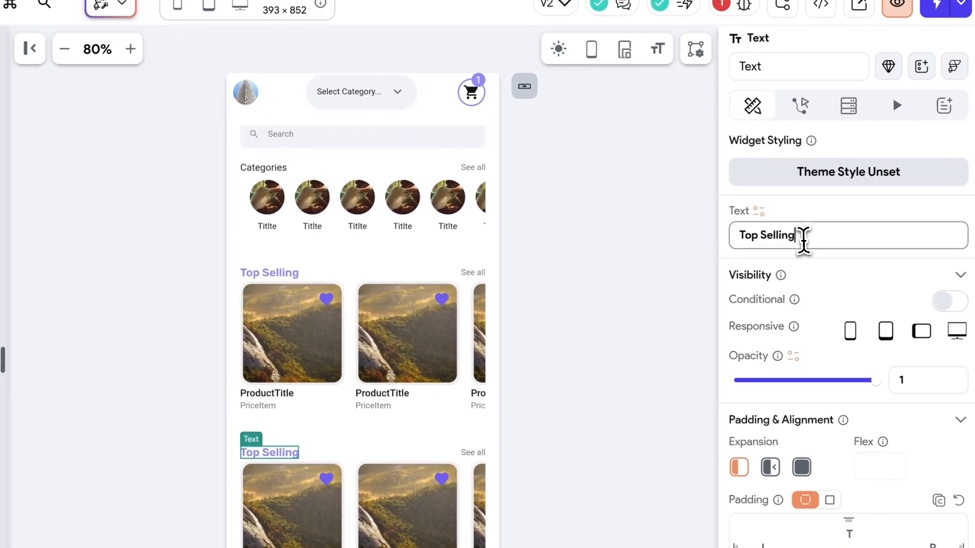
triple_click(902, 182)
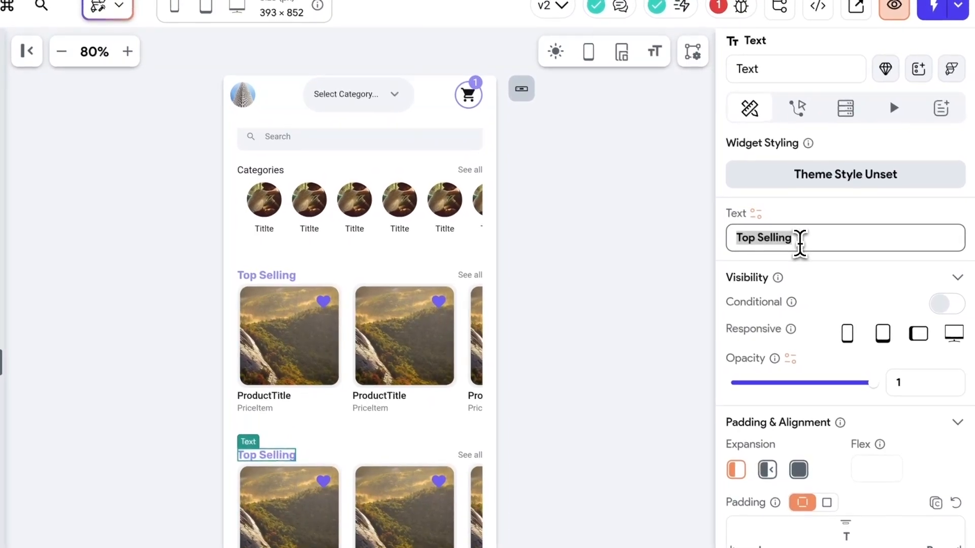
text(New)
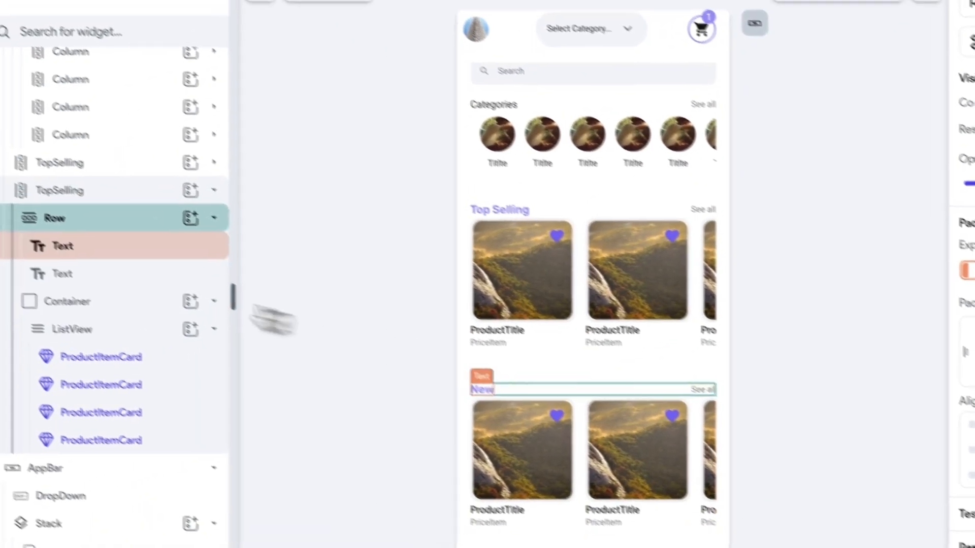
Rename the Column of the New section as NewItems and collapse it in the widget tree.
click(59, 191)
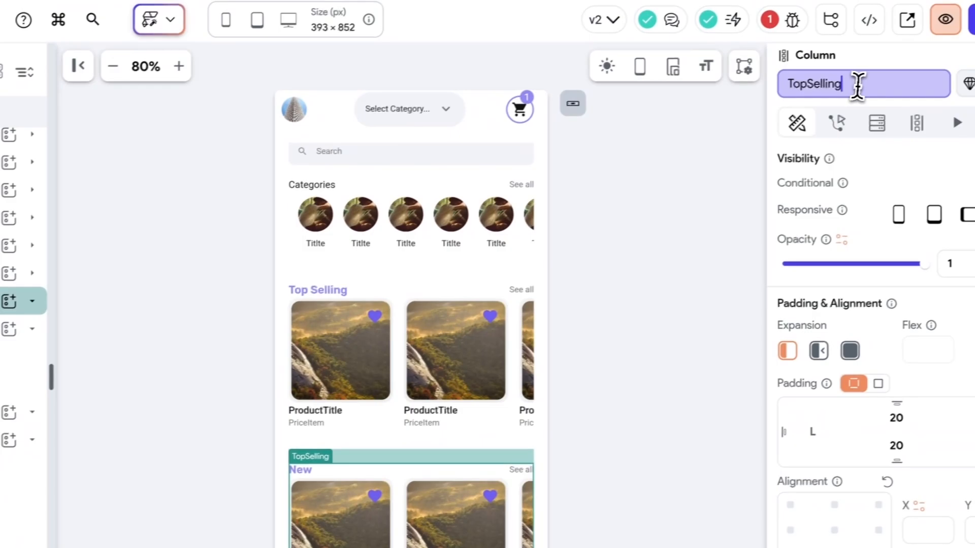
double_click(853, 88)
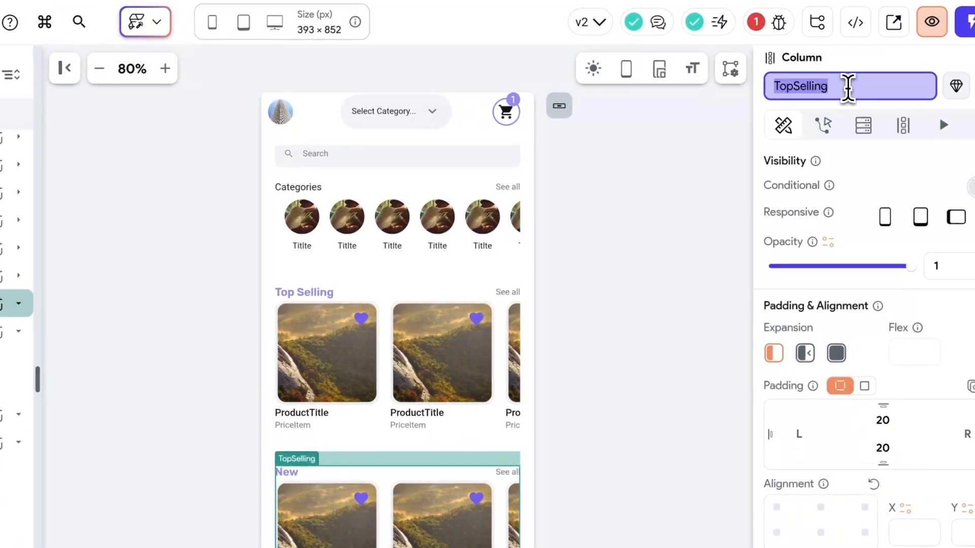
text(New)
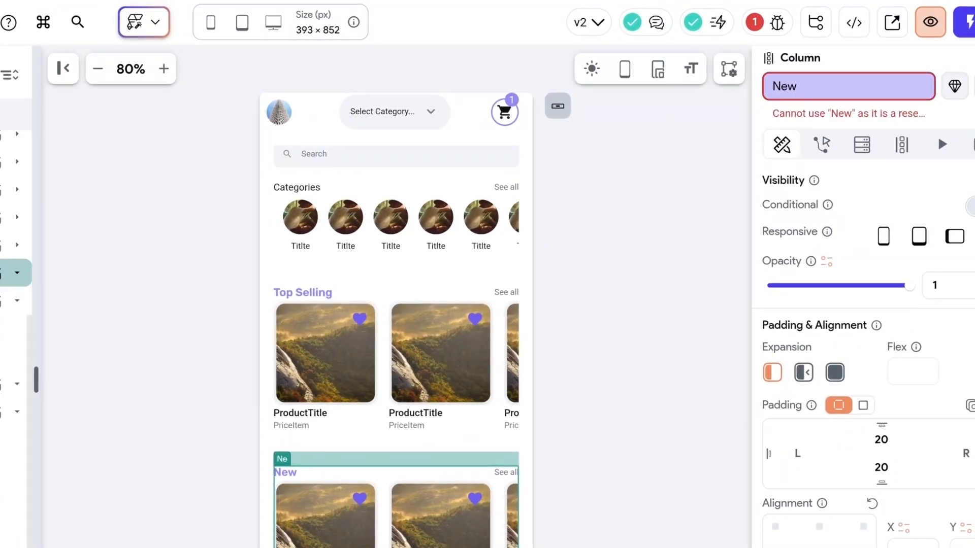
text(Itesm)
key(BackSpace)
key(BackSpace)
text(ms)
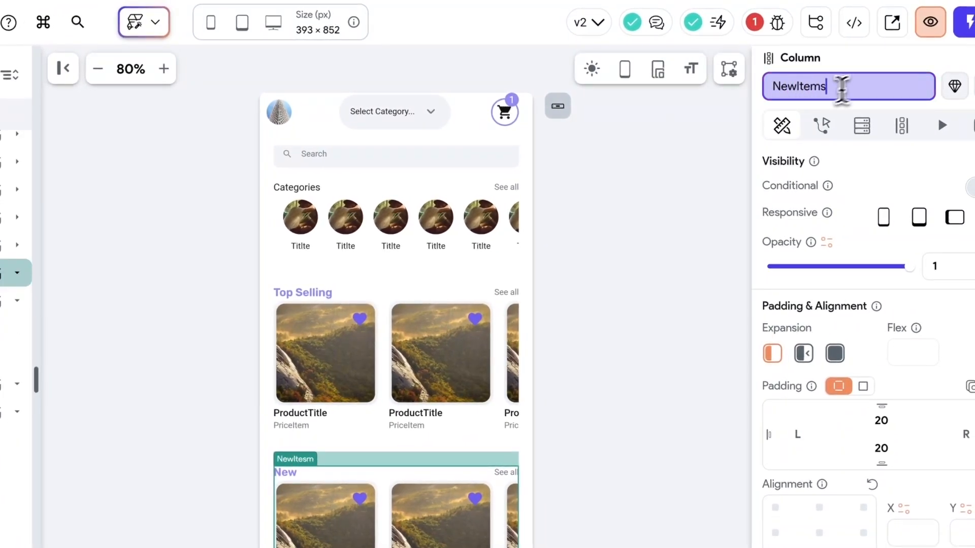
click(646, 293)
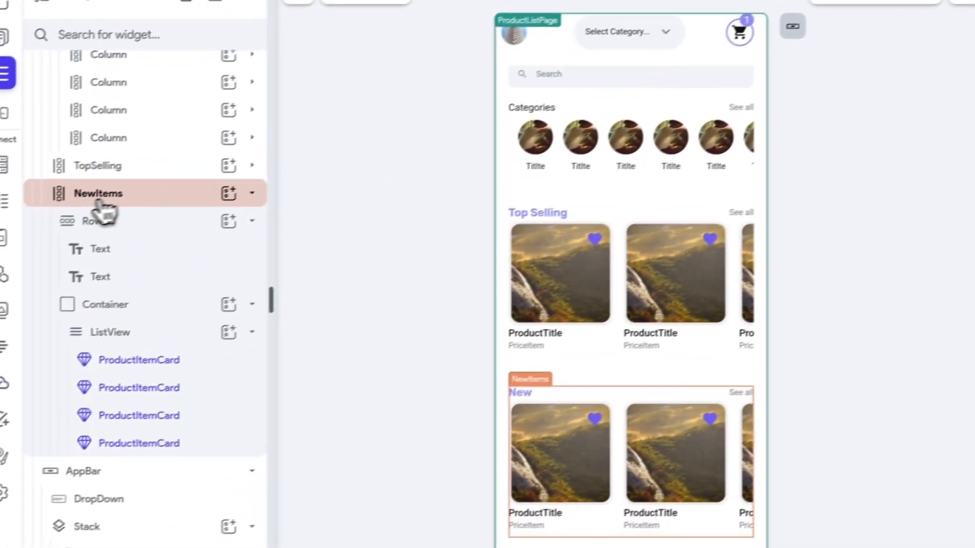
click(109, 159)
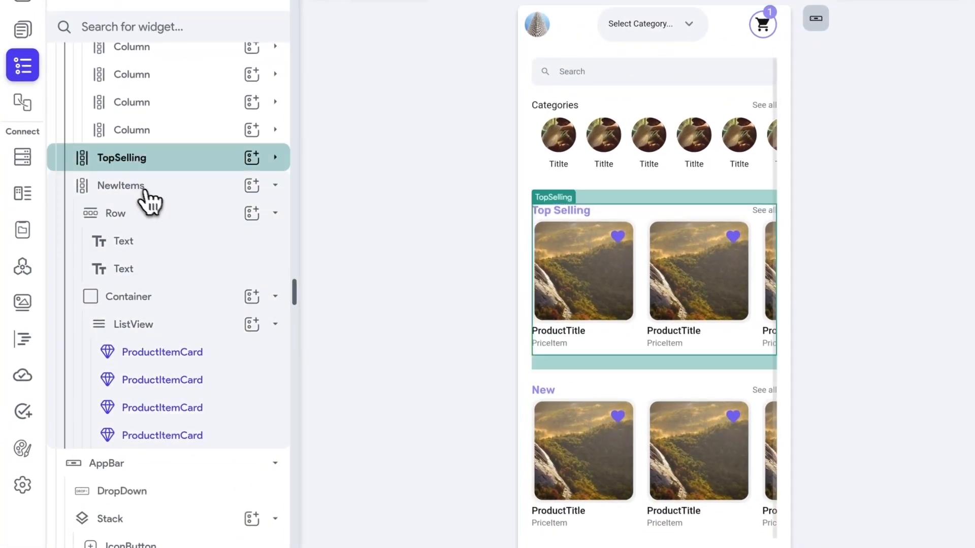
click(272, 185)
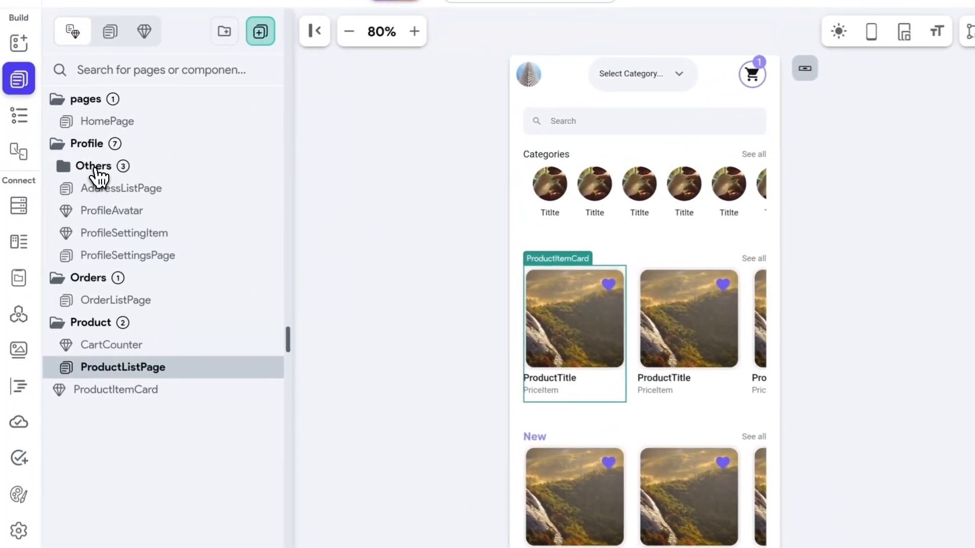
Open ProfileSettingsDynamicListPage from the Others folder inside Profile and select the first list item's Row.
click(77, 158)
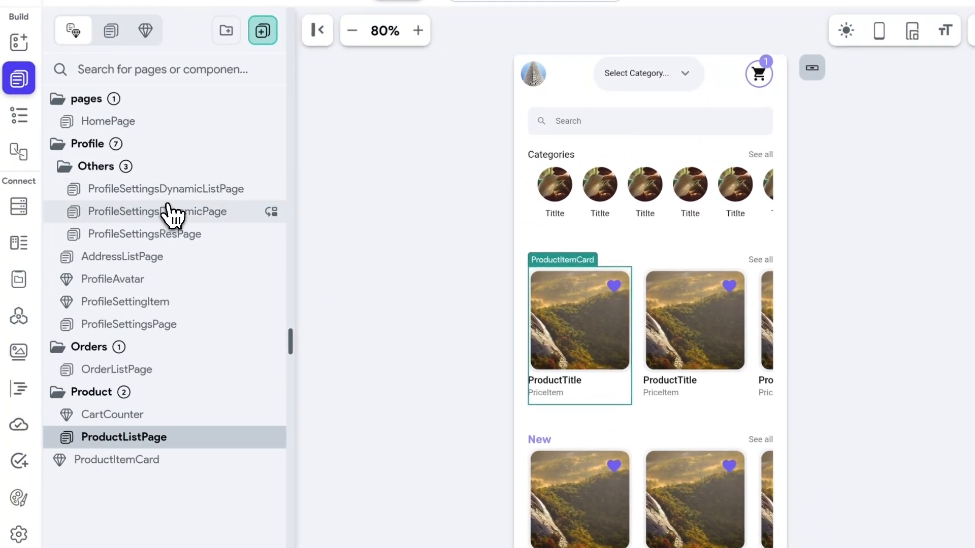
click(153, 189)
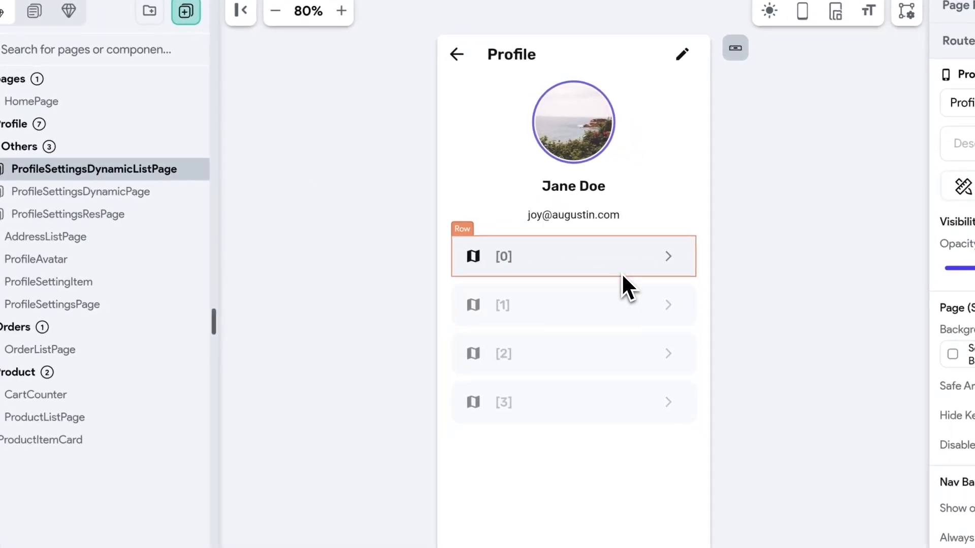
click(625, 273)
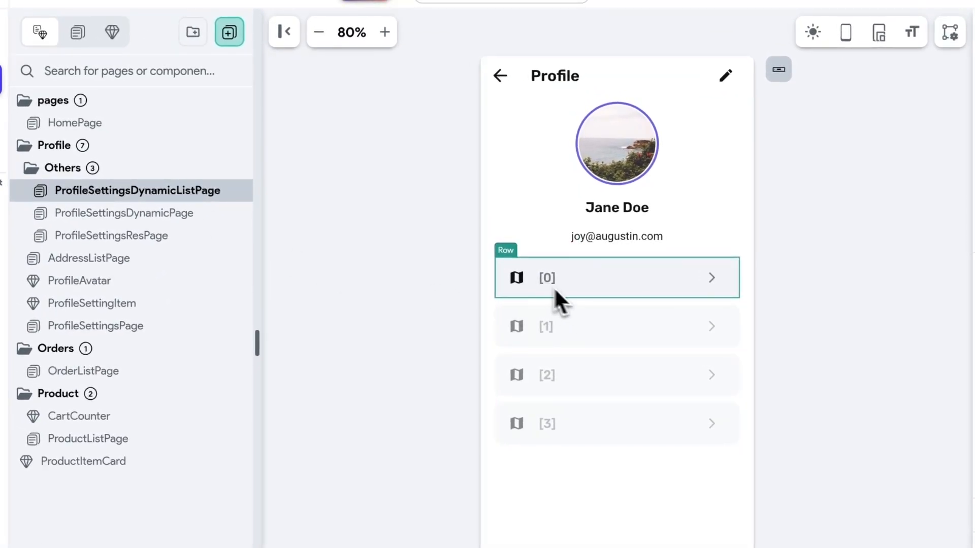
Delete the Row with its icon, text and button from the ProfileSettingItem container in ProfileSettingsListView.
click(21, 103)
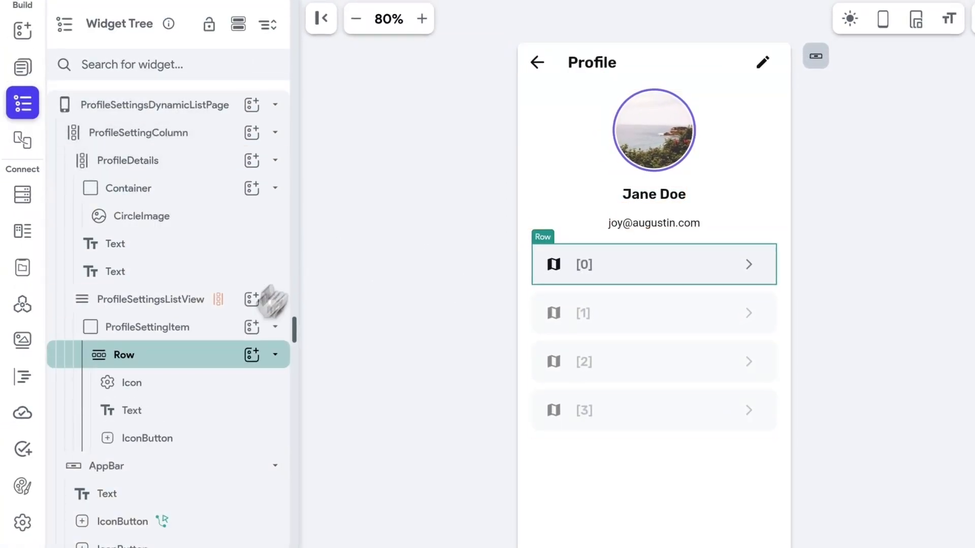
click(277, 355)
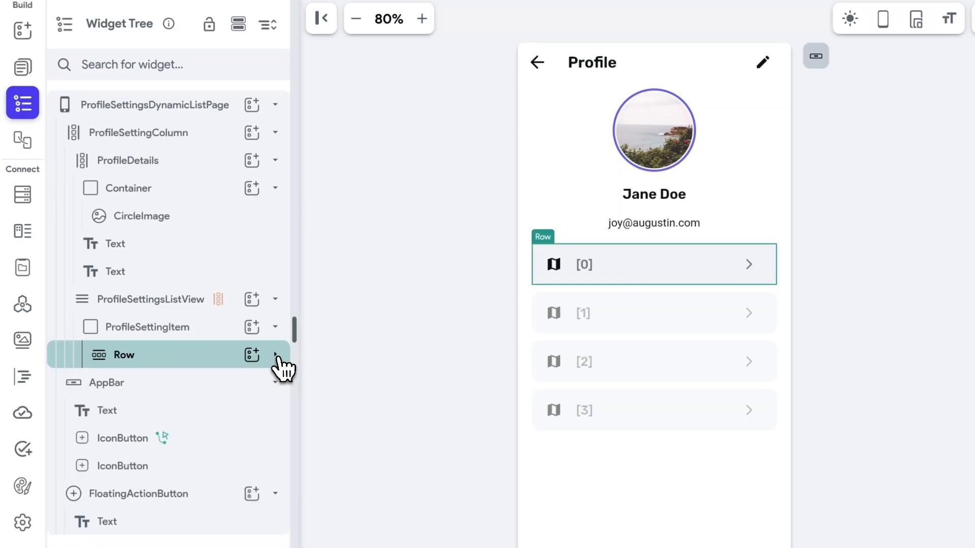
click(155, 333)
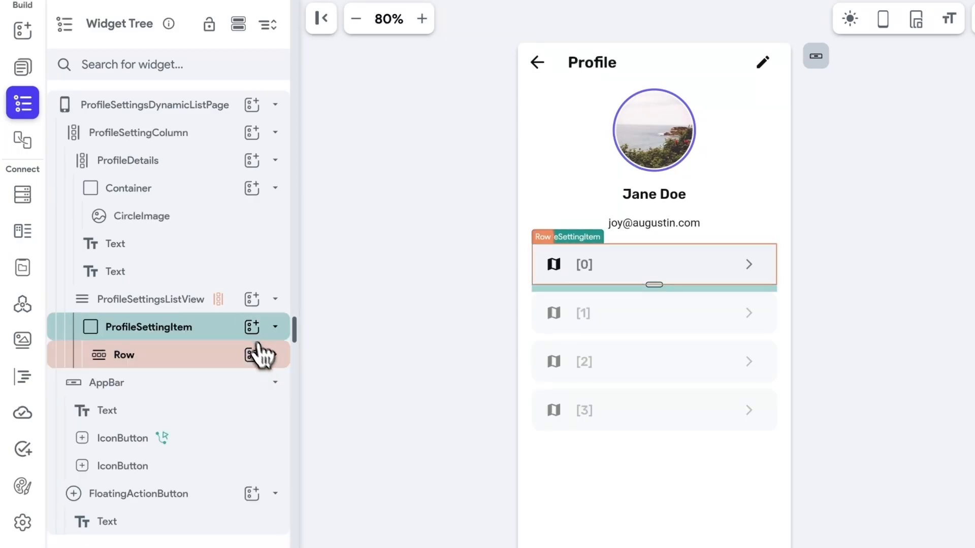
right_click(220, 368)
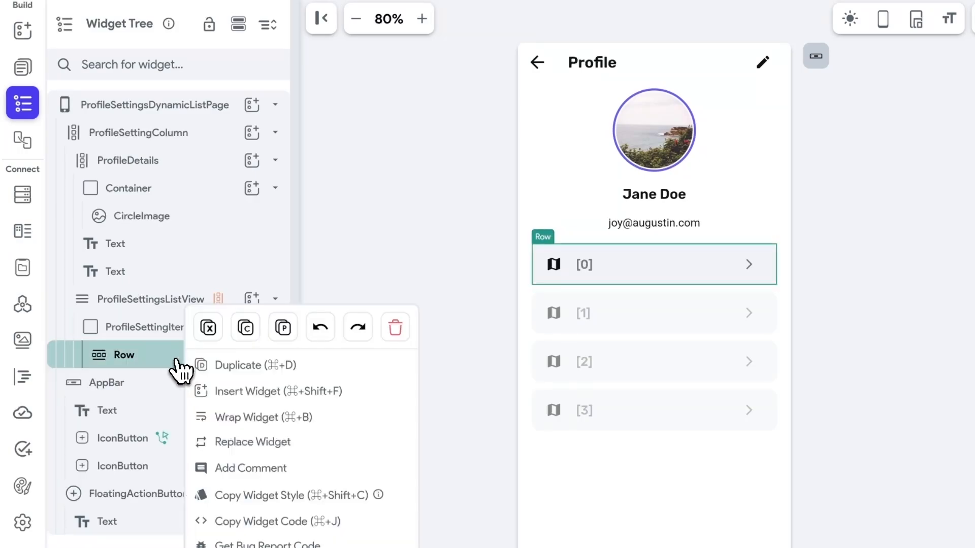
click(394, 329)
click(183, 329)
Insert the ProfileSettingItem project component into the empty ProfileSettingItem container.
click(251, 327)
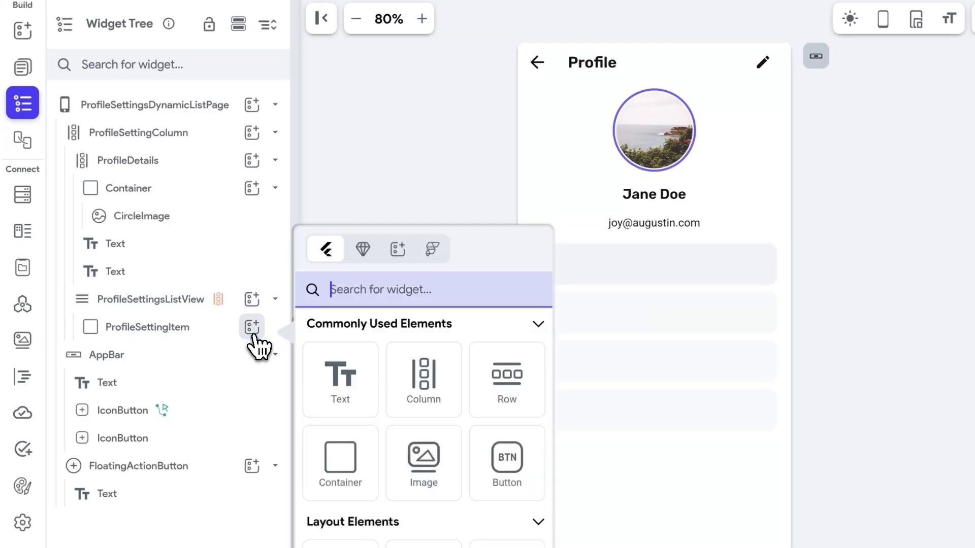
click(362, 249)
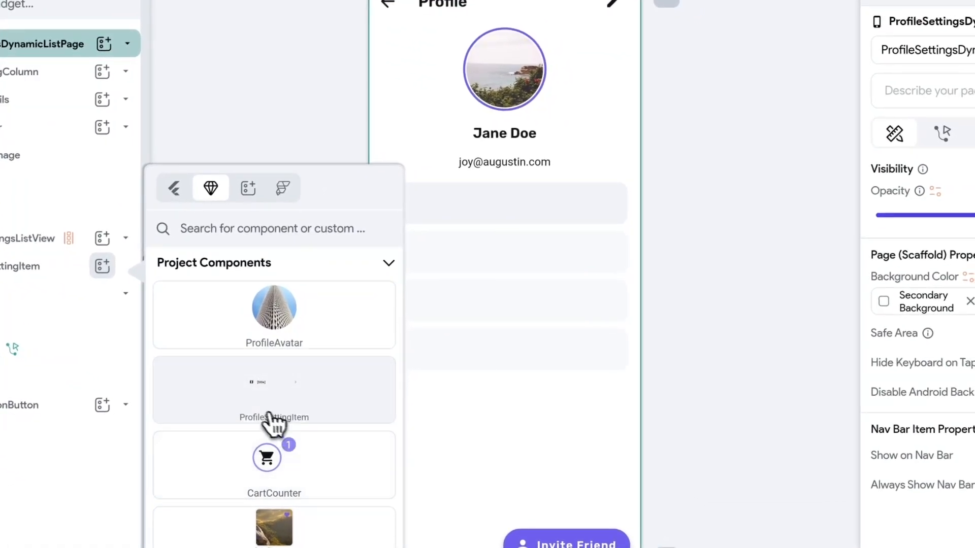
click(285, 404)
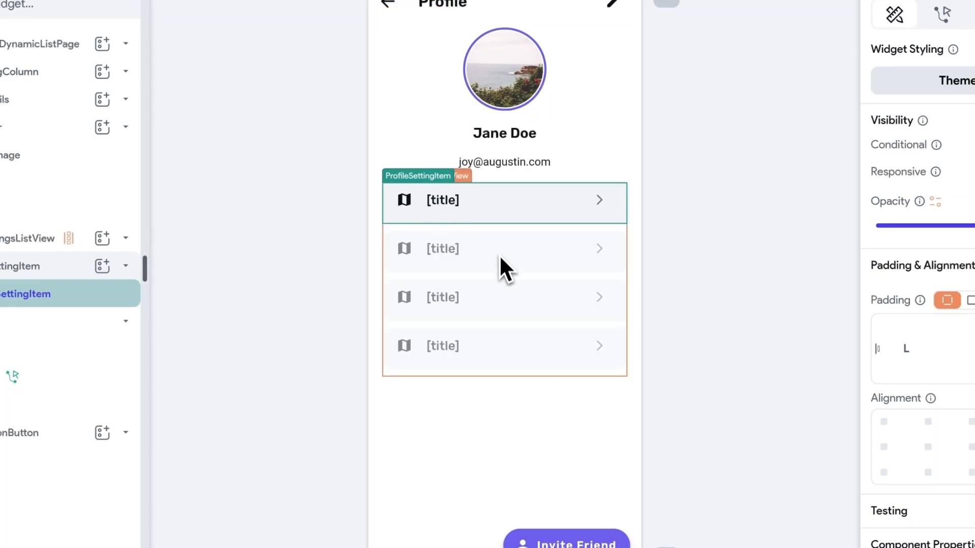
Examine the component properties of the inserted ProfileSettingItem, including its unique key, leadingIcon, title and onTap.
click(523, 250)
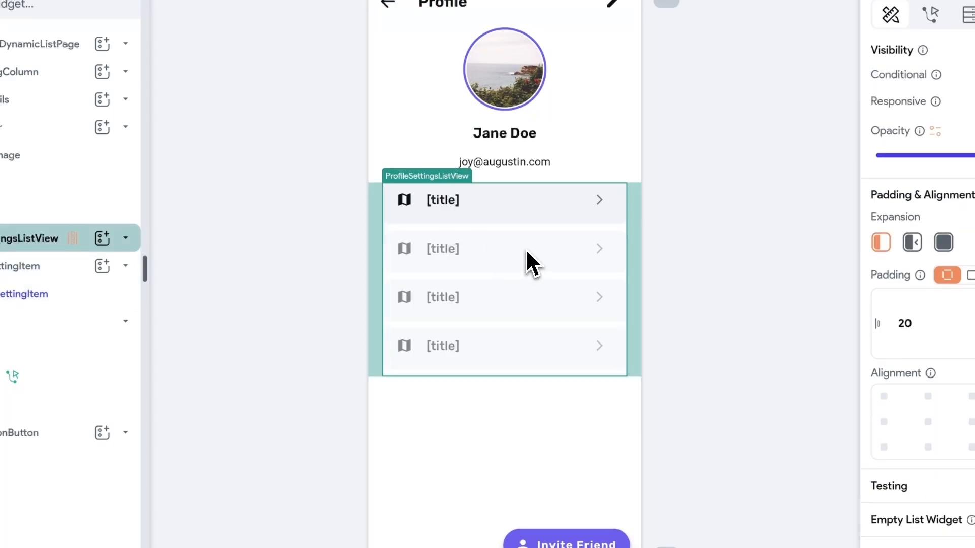
click(529, 248)
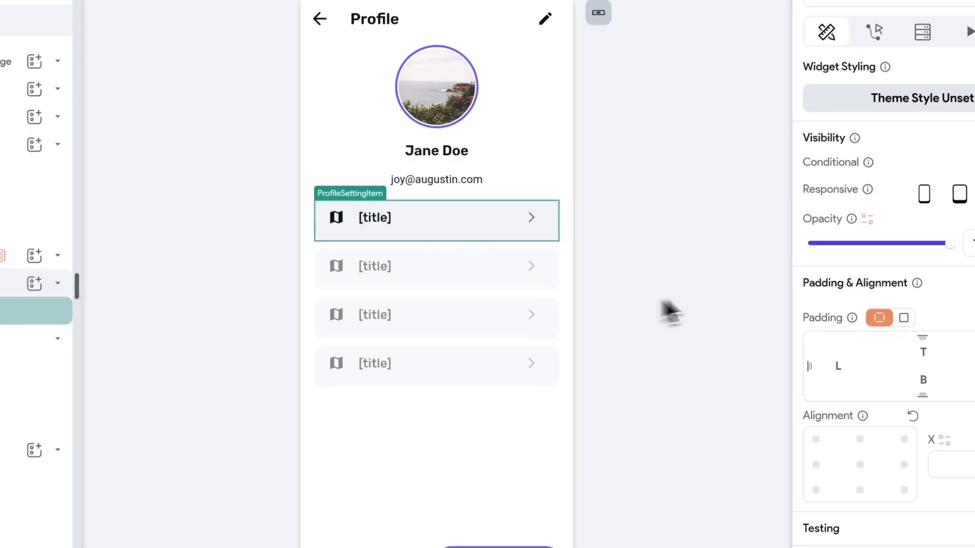
scroll(914, 309, down, 5)
scroll(840, 357, down, 4)
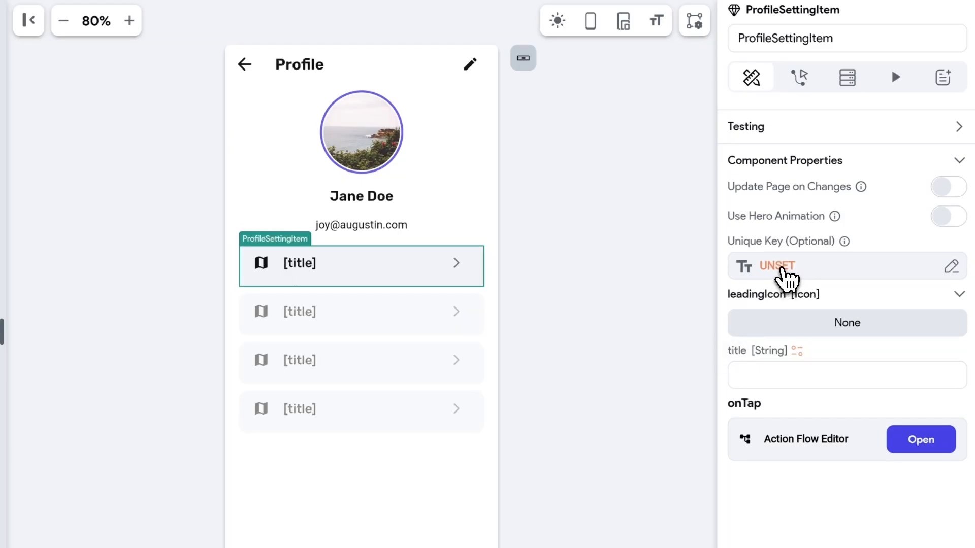
click(778, 274)
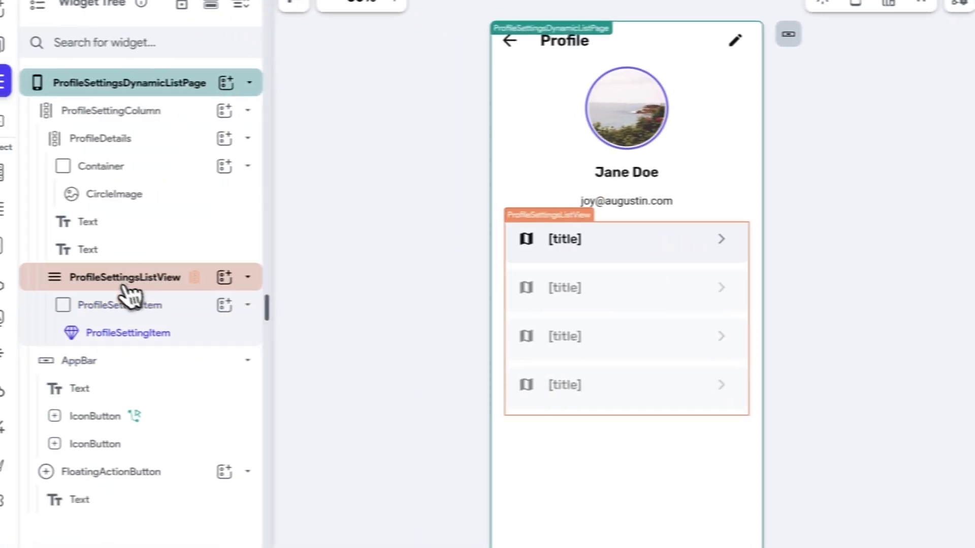
Examine the dynamic children settings of ProfileSettingsListView, including its variable name and value source.
click(124, 284)
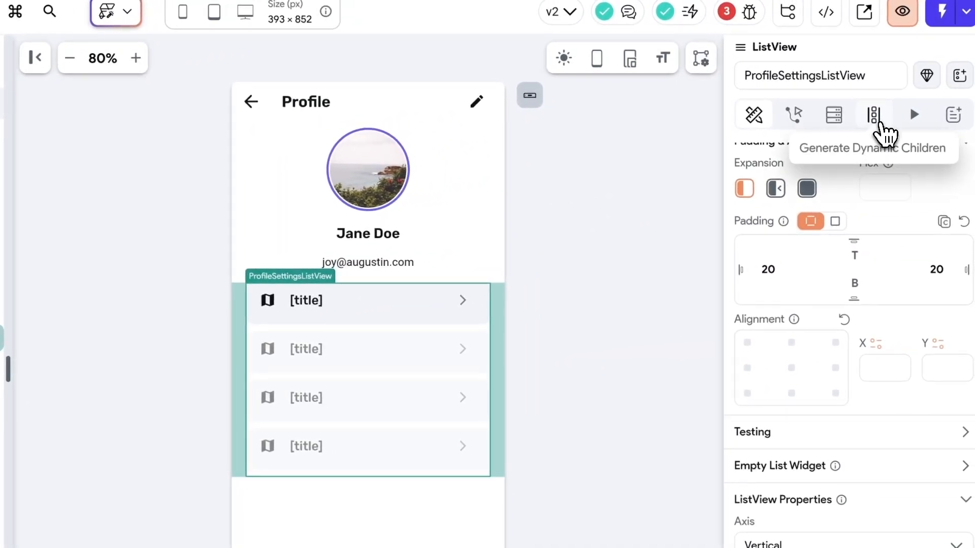
click(873, 114)
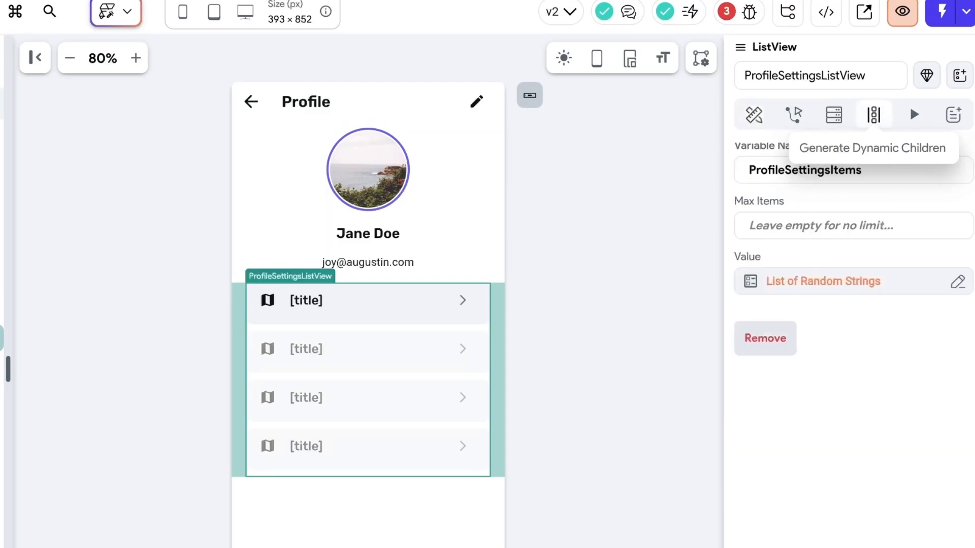
drag(878, 164, 722, 163)
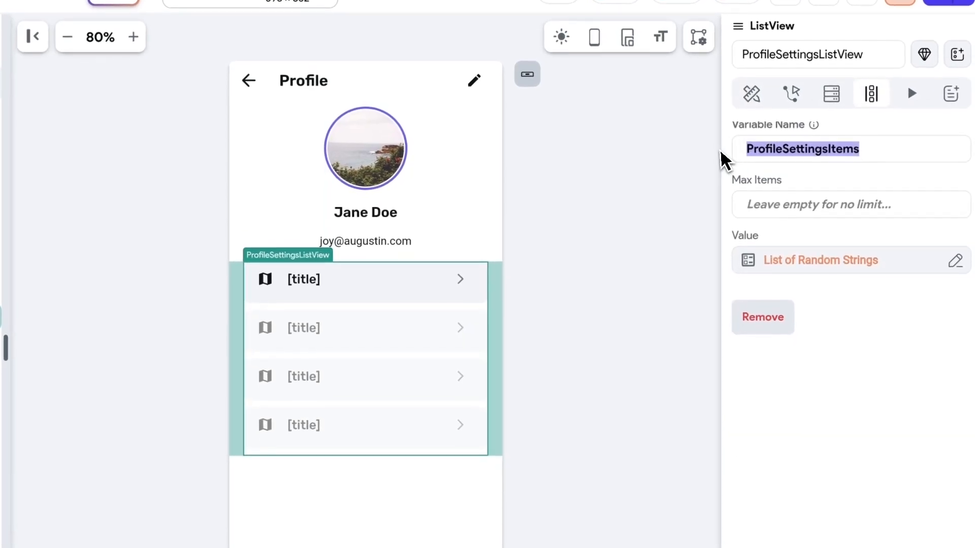
click(875, 163)
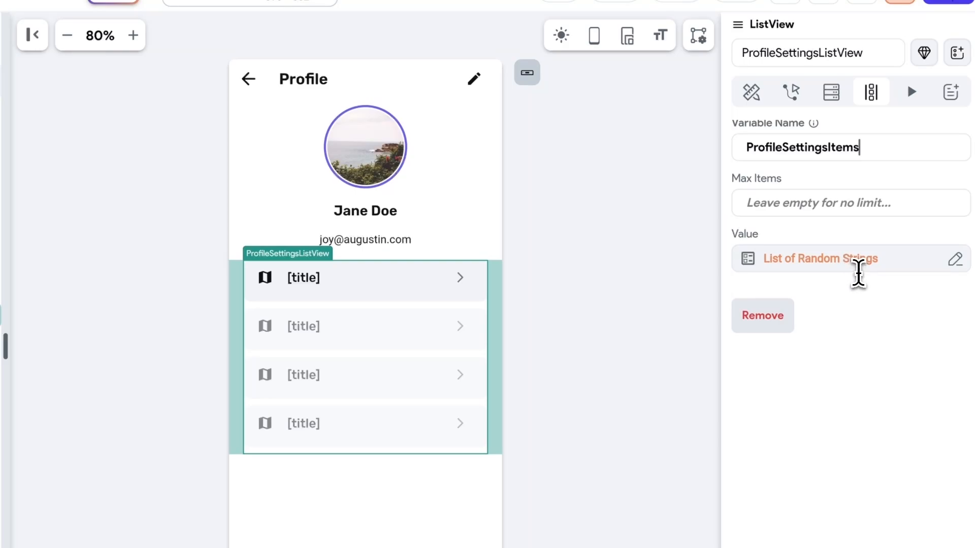
Define the first ProfileSettingItem's unique key in the dynamic list as a Combine Text variable with "id" as Text 1.
click(351, 285)
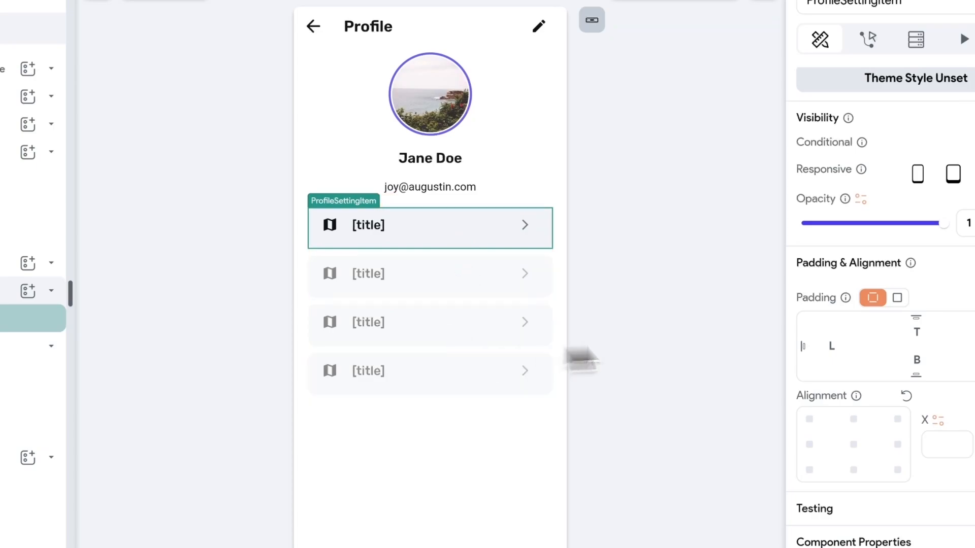
scroll(935, 431, down, 4)
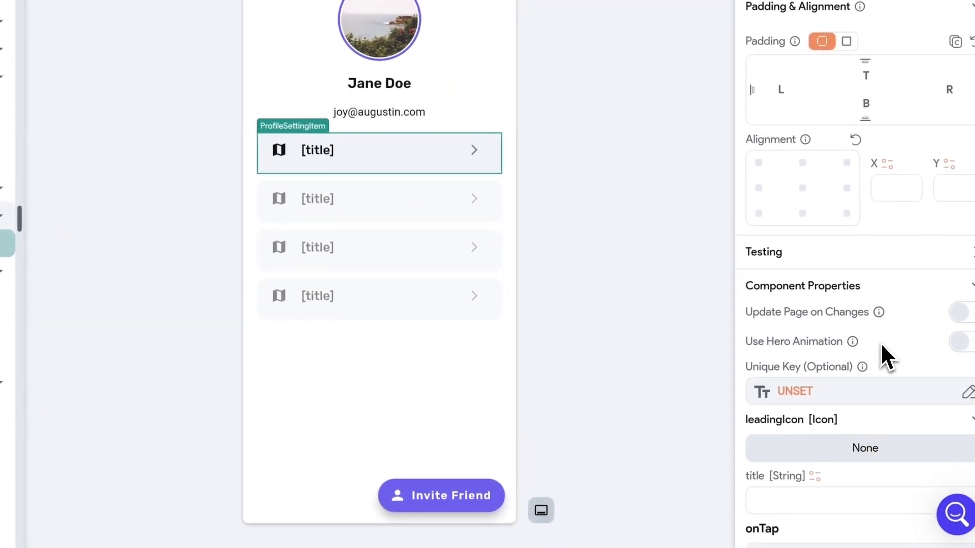
scroll(873, 350, down, 3)
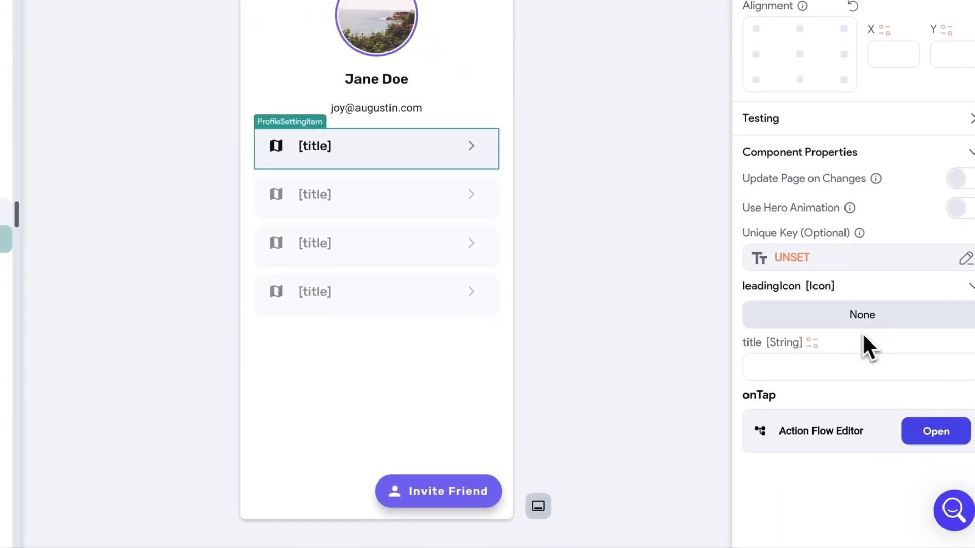
click(794, 263)
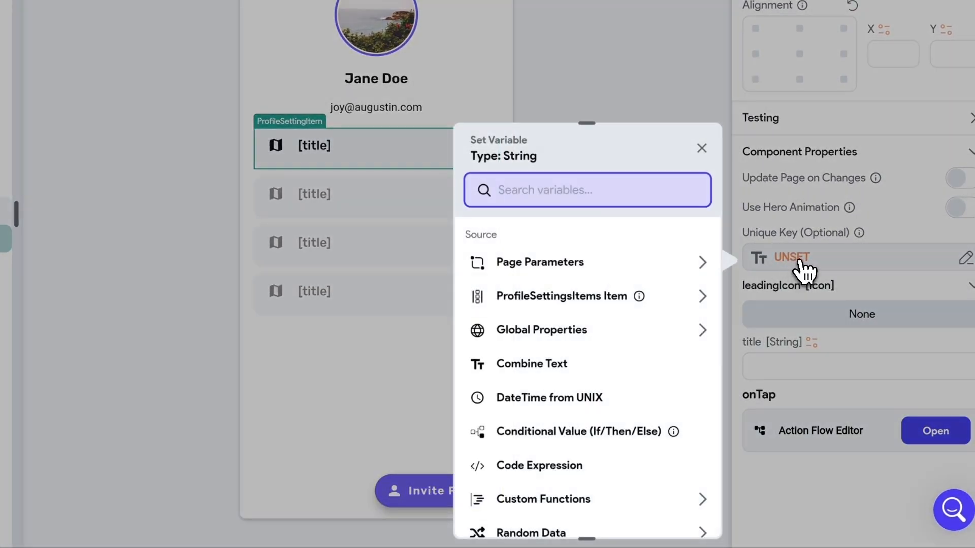
click(528, 302)
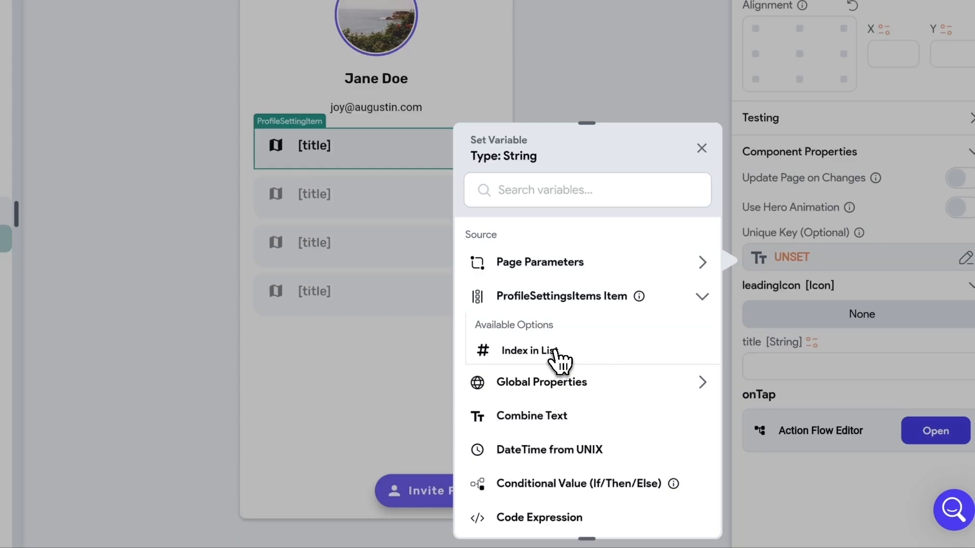
click(531, 425)
click(542, 316)
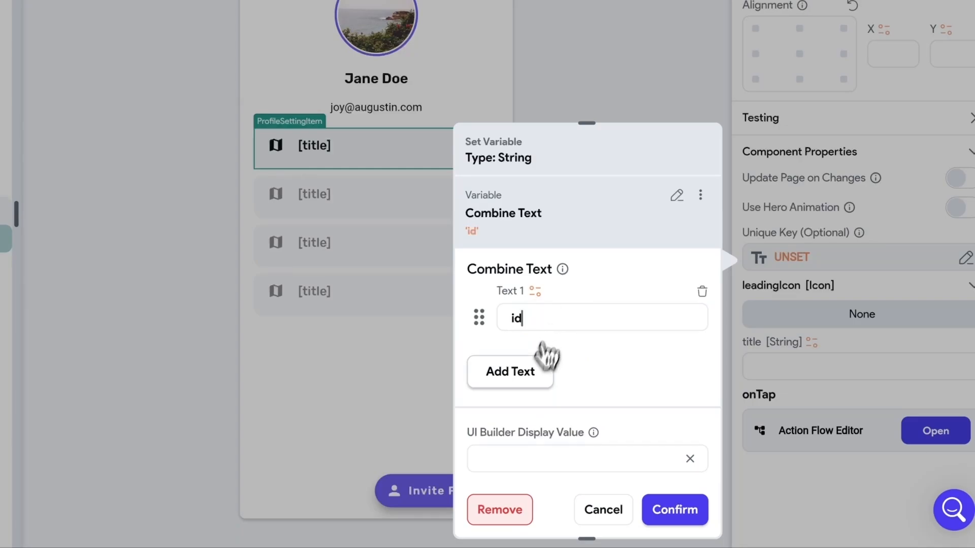
Add a second text to the combined key and bind it to the ProfileSettingsItems Item's Index in List with No Further Changes.
click(528, 381)
scroll(558, 355, down, 1)
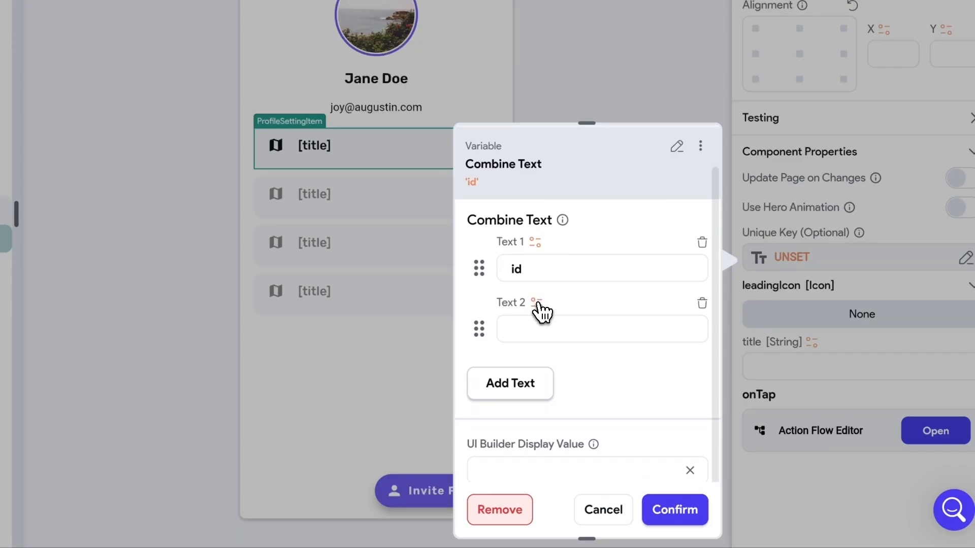
click(536, 303)
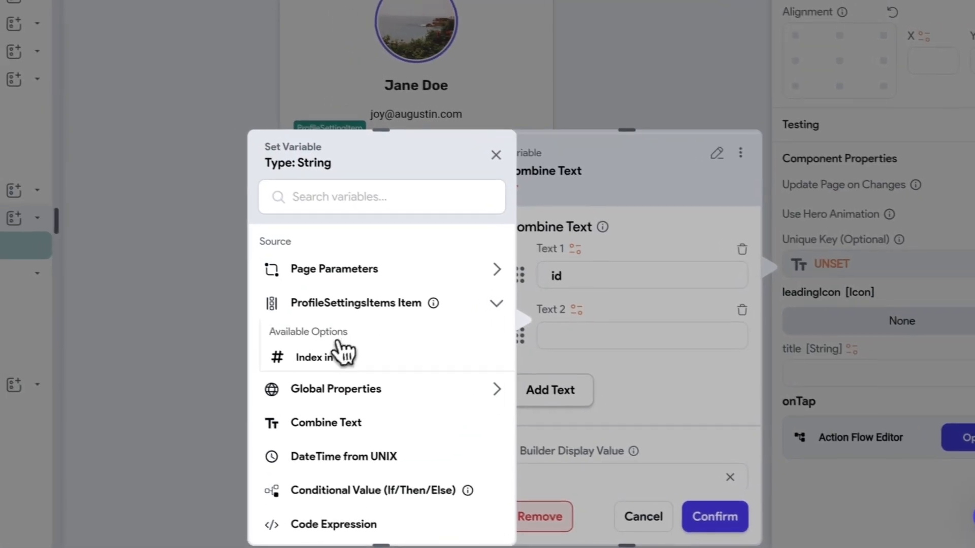
click(287, 342)
click(386, 366)
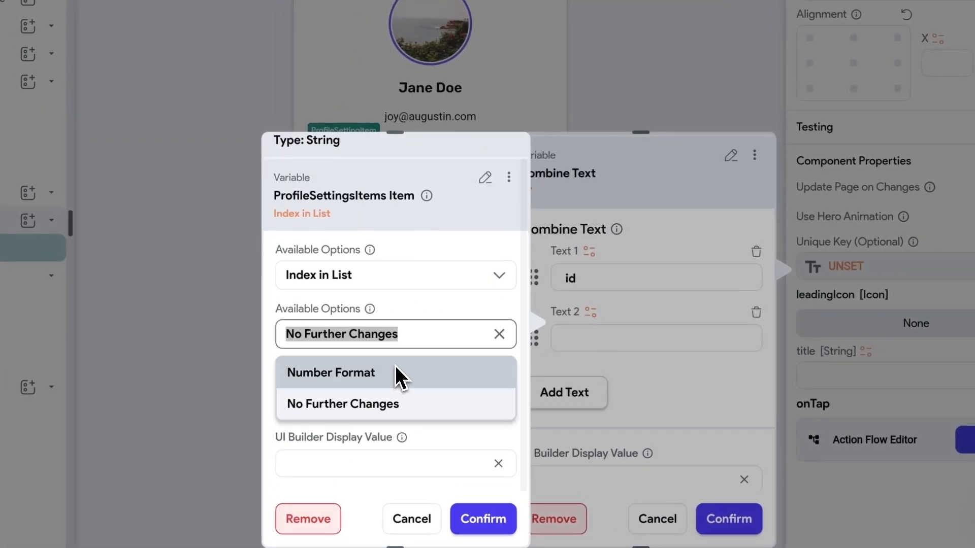
click(456, 308)
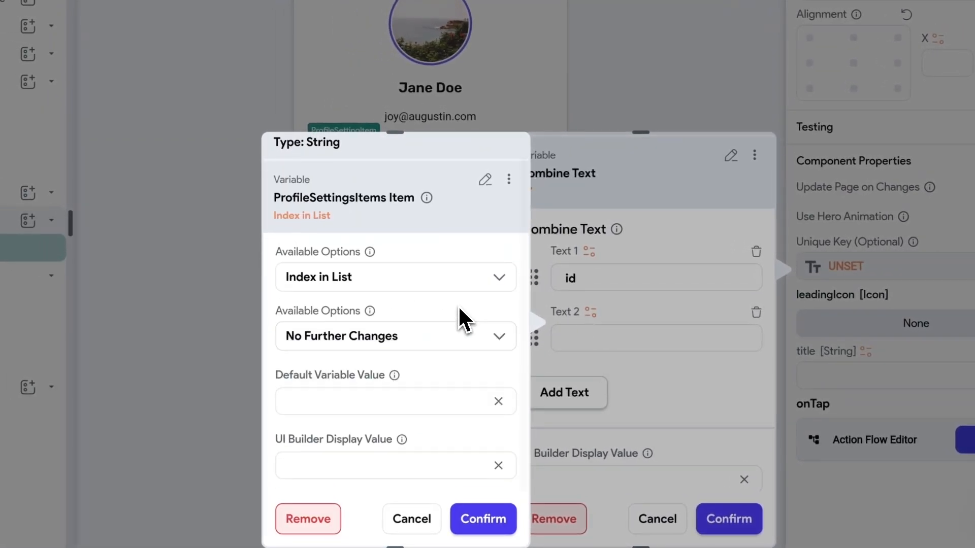
click(483, 519)
Change Text 1 of the combined key to "id-" and confirm the unique key.
click(604, 279)
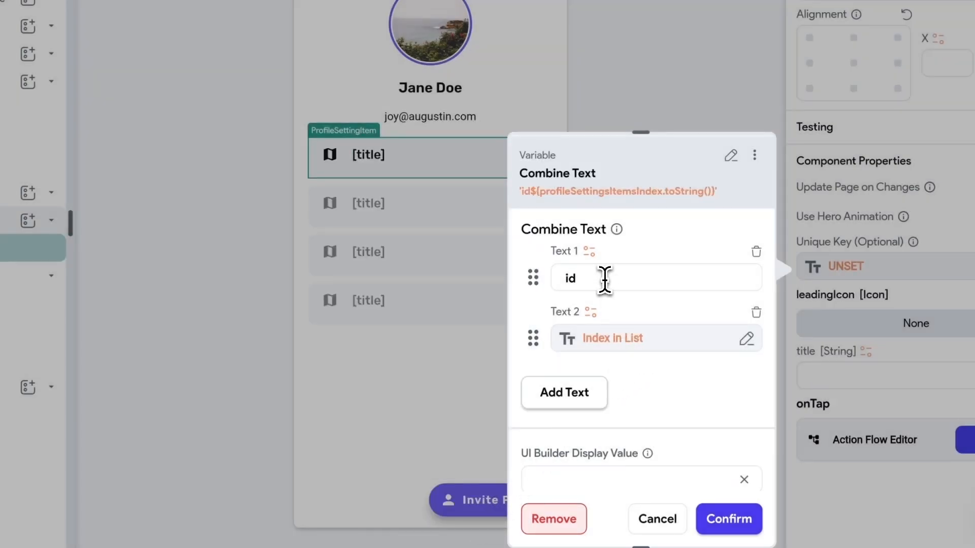
text(-)
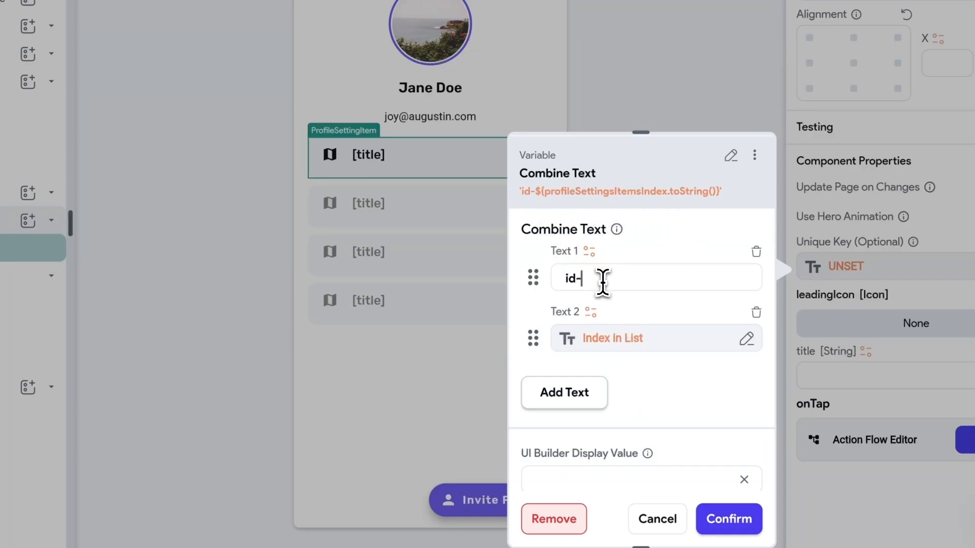
text(1)
key(BackSpace)
text(0)
key(BackSpace)
text(12)
key(BackSpace)
key(BackSpace)
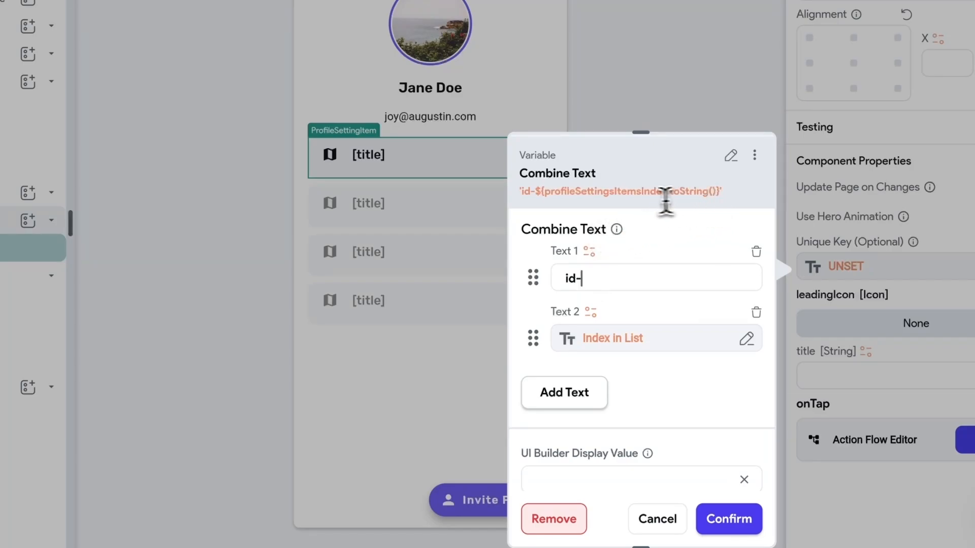
click(732, 521)
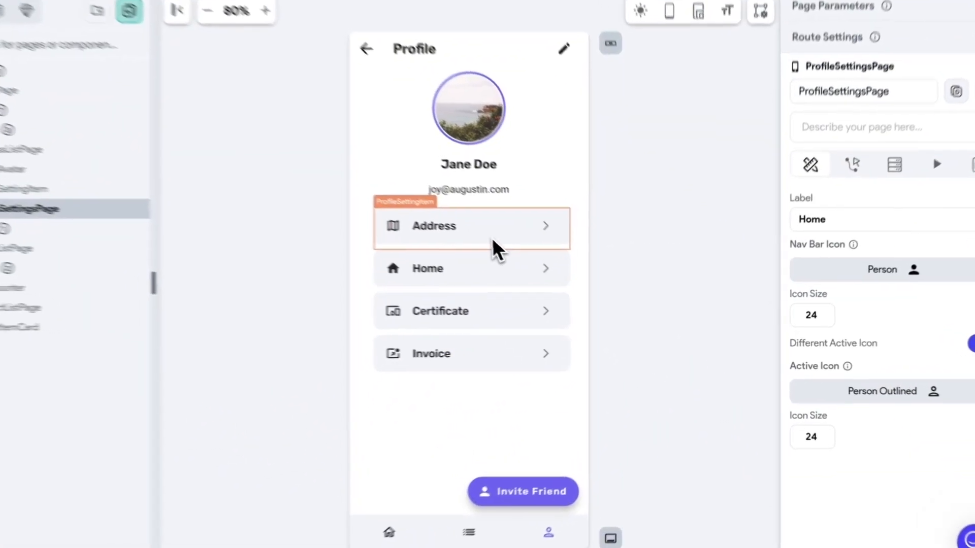
Give the Address item on ProfileSettingsPage an onTap callback action that navigates to AddressListPage.
click(425, 229)
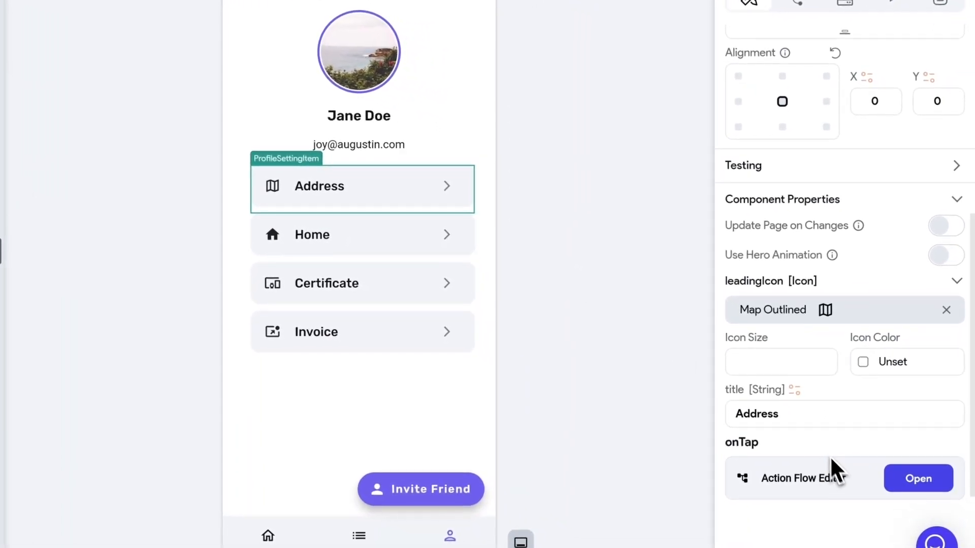
scroll(795, 436, down, 2)
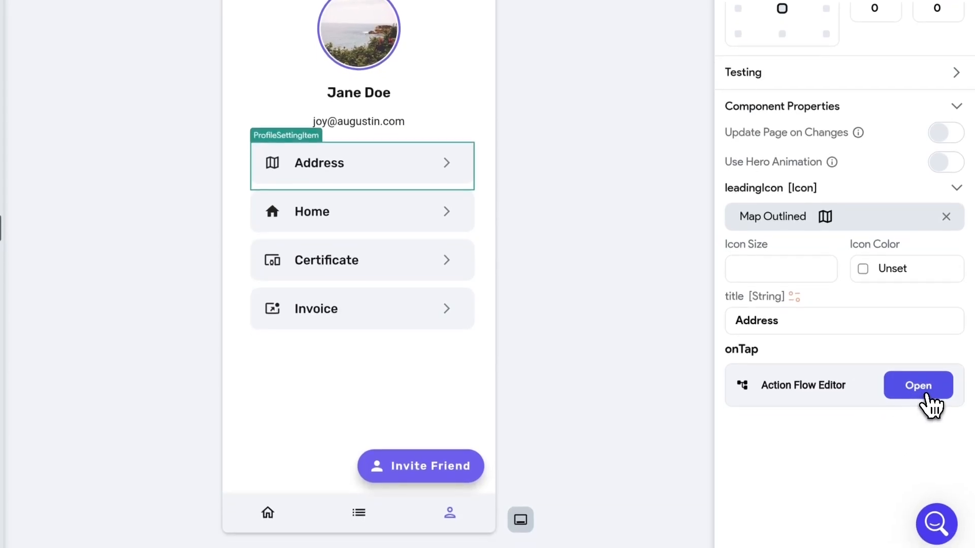
click(926, 398)
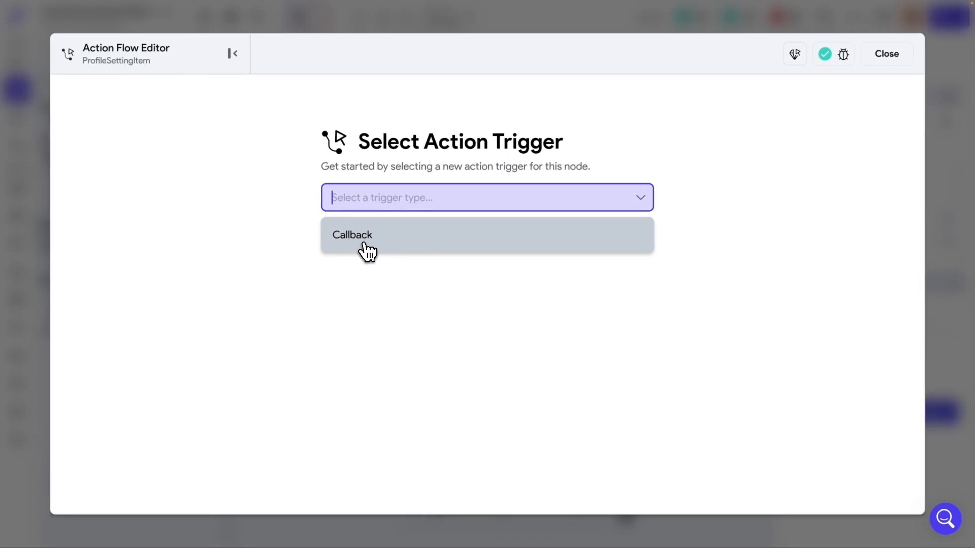
click(373, 248)
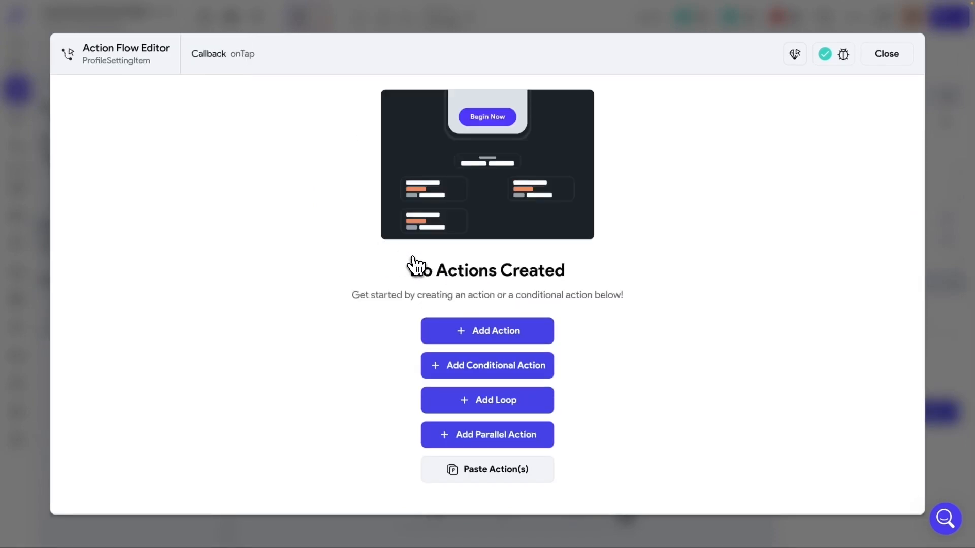
click(497, 335)
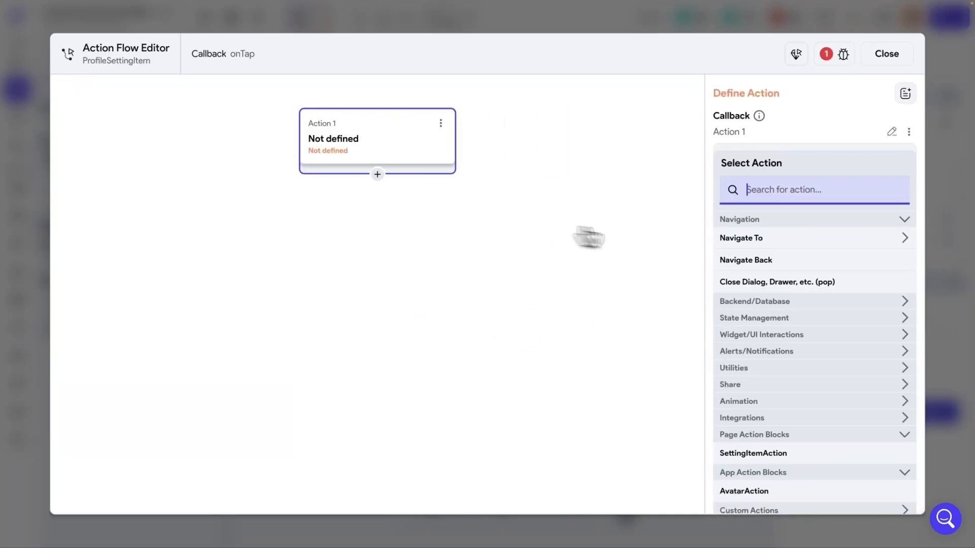
click(764, 244)
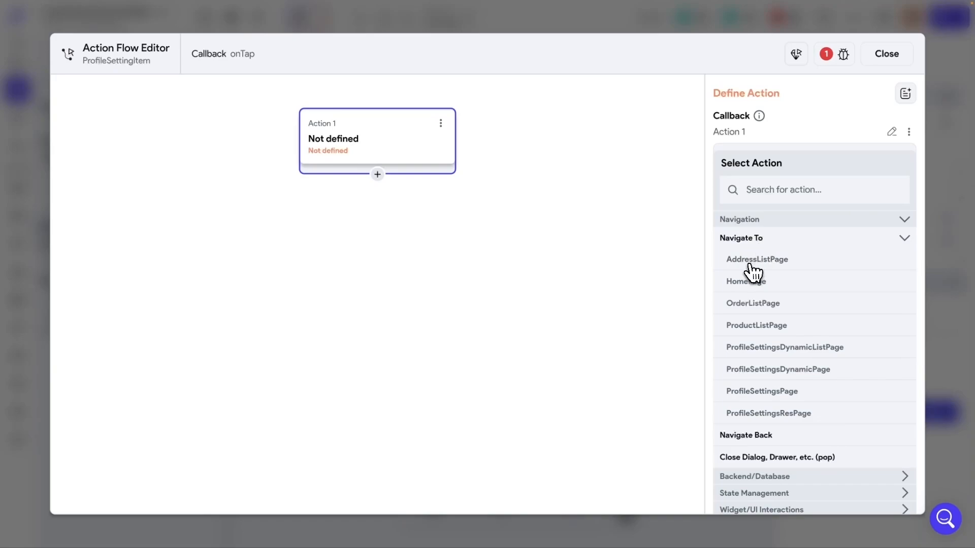
click(758, 260)
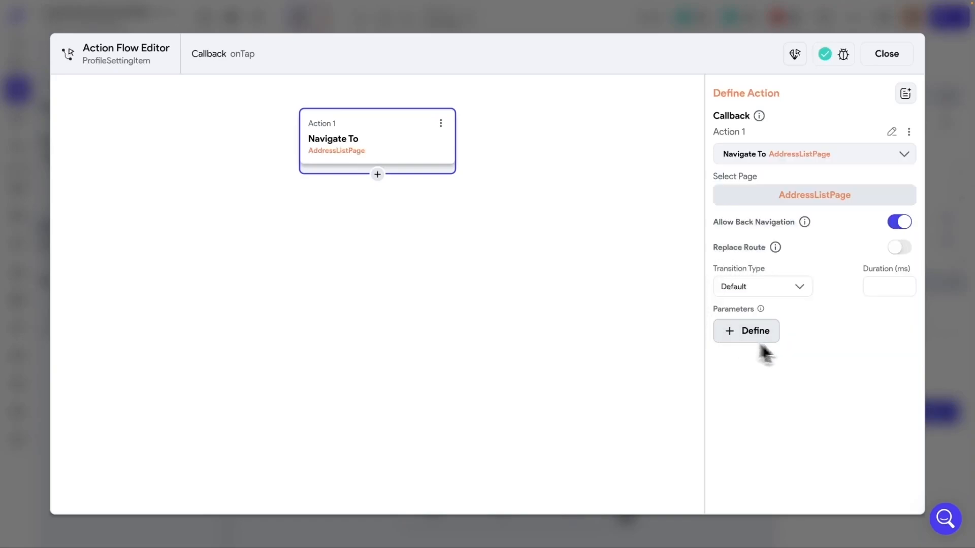
click(893, 59)
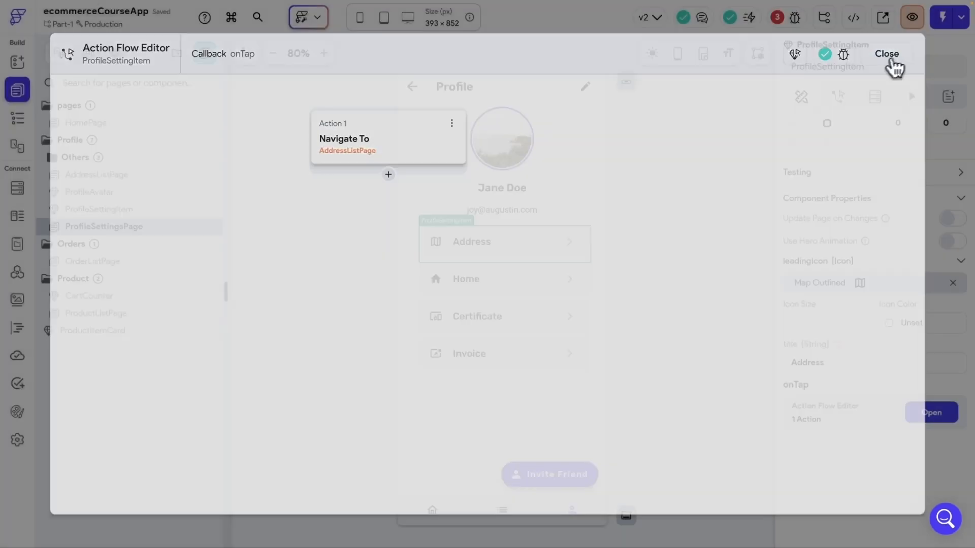
Give the Home setting item an onTap callback action that navigates to HomePage.
click(578, 292)
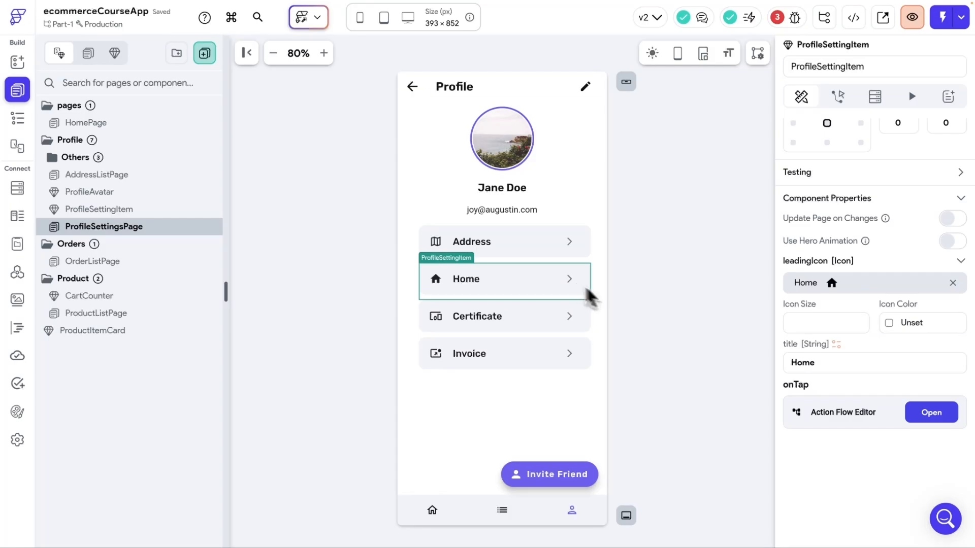
click(913, 415)
click(409, 244)
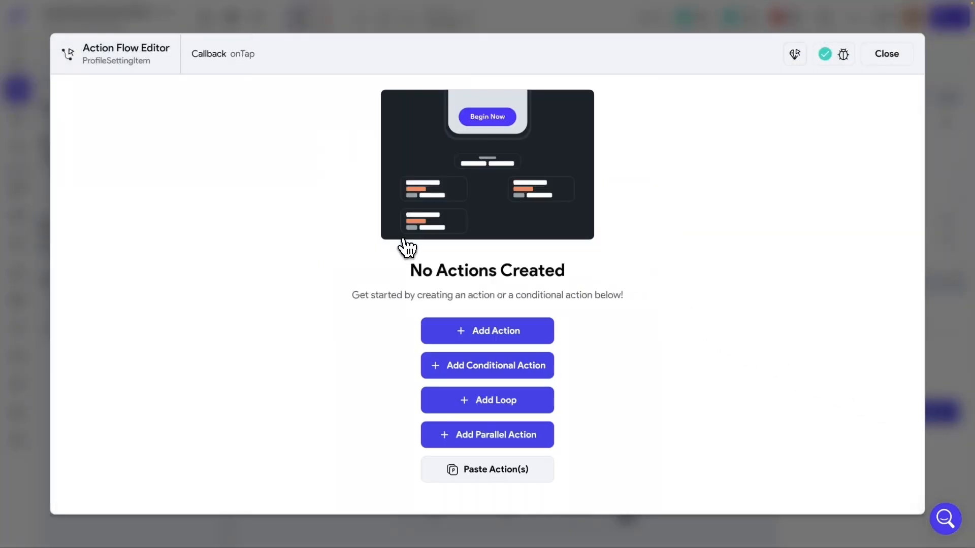
click(533, 330)
click(750, 239)
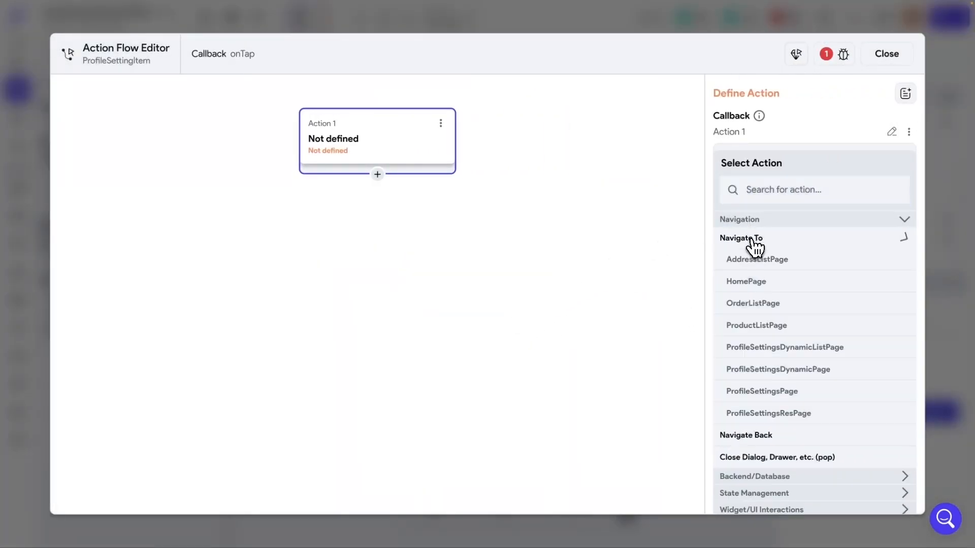
click(754, 282)
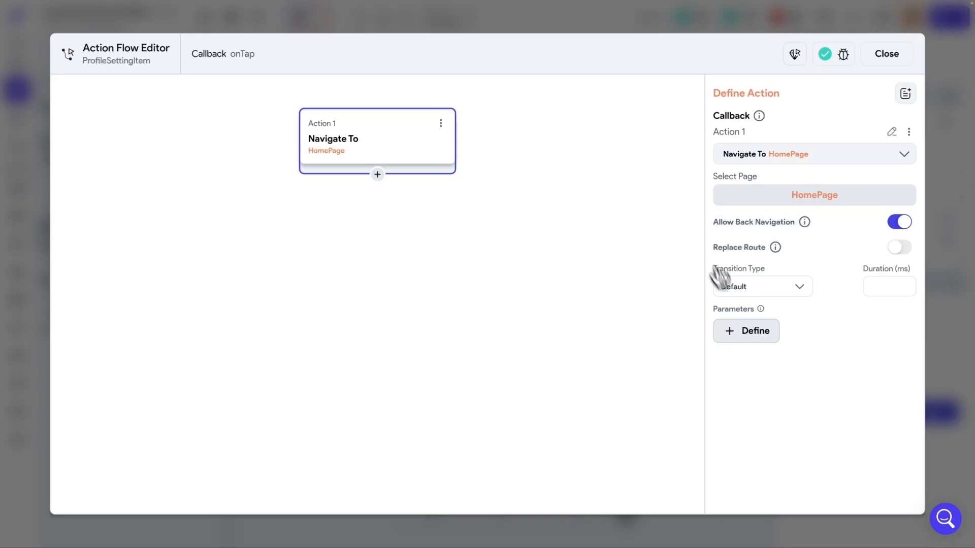
click(892, 61)
Give the Certificate setting item an onTap callback action that navigates to ProductListPage.
click(520, 325)
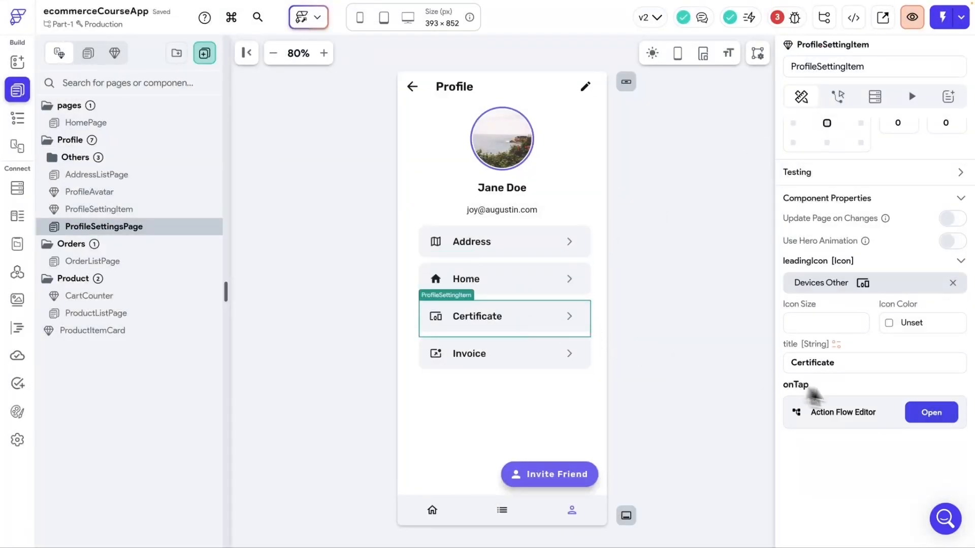
click(931, 413)
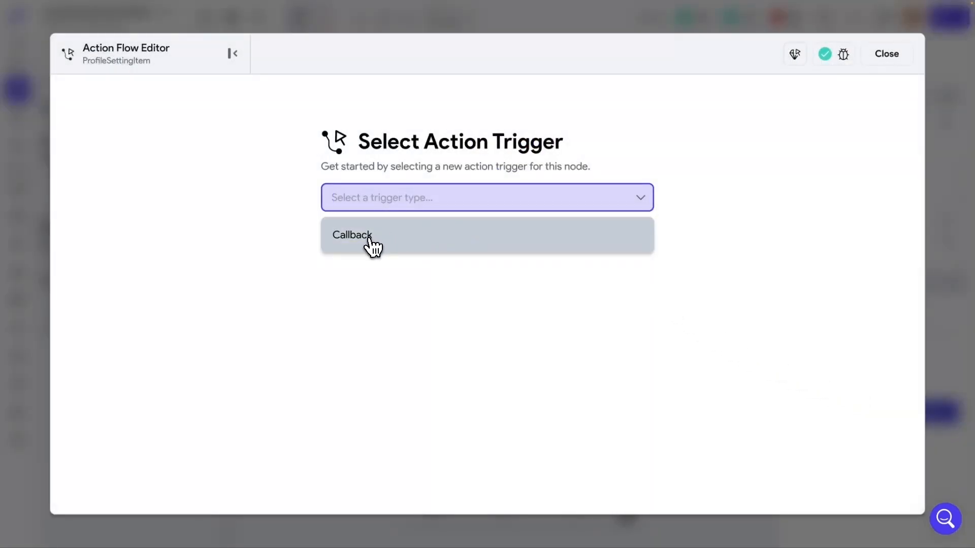
click(371, 238)
click(515, 331)
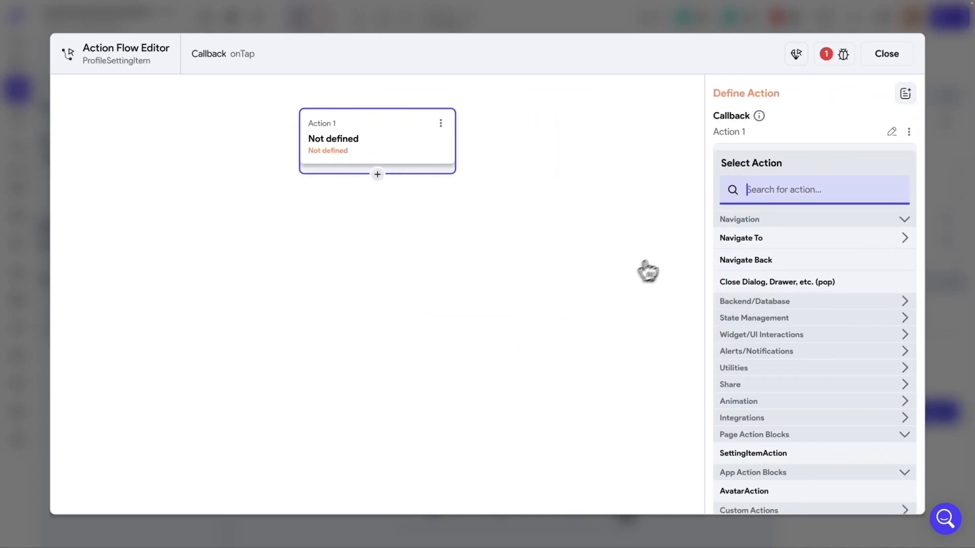
click(750, 239)
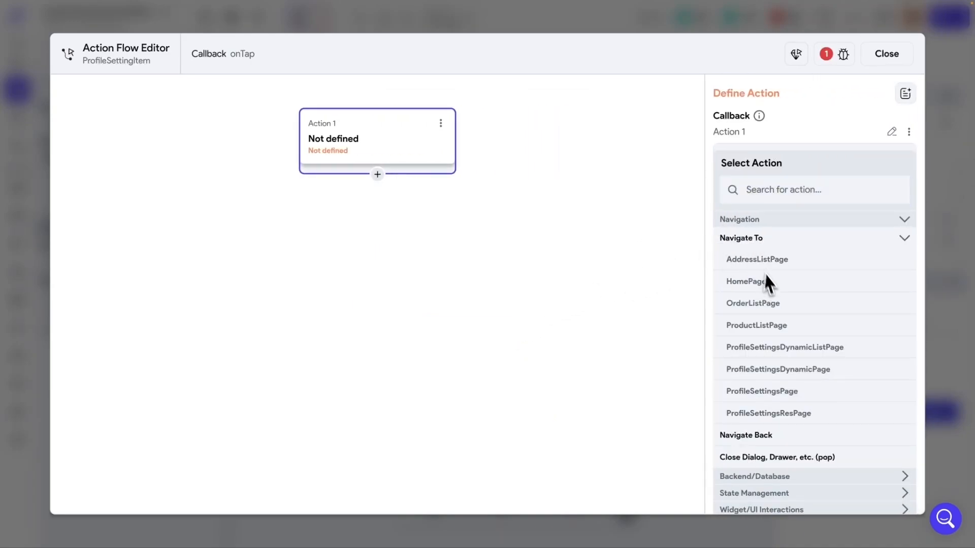
click(765, 329)
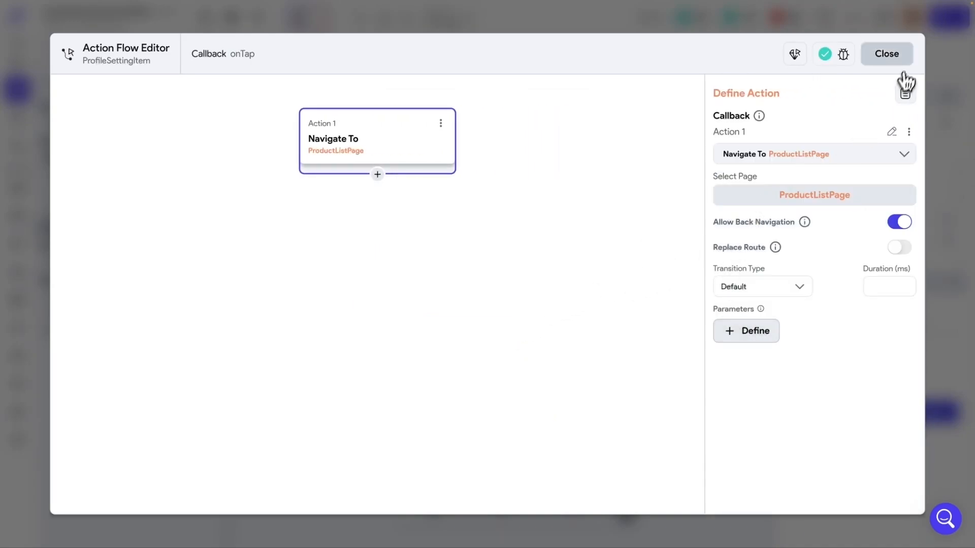
click(892, 57)
Give the Invoice setting item an onTap callback action that runs the SettingItemAction page action block.
click(536, 362)
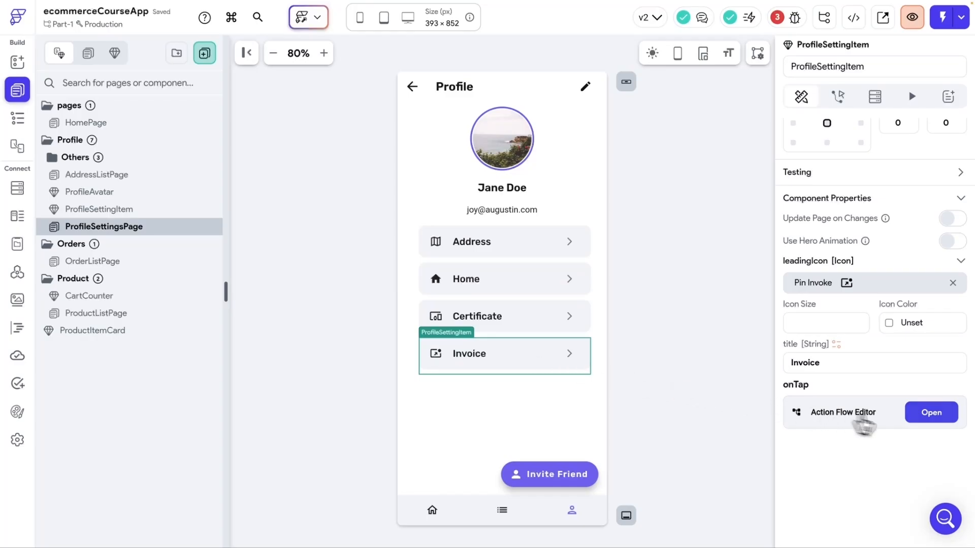
click(917, 414)
click(555, 248)
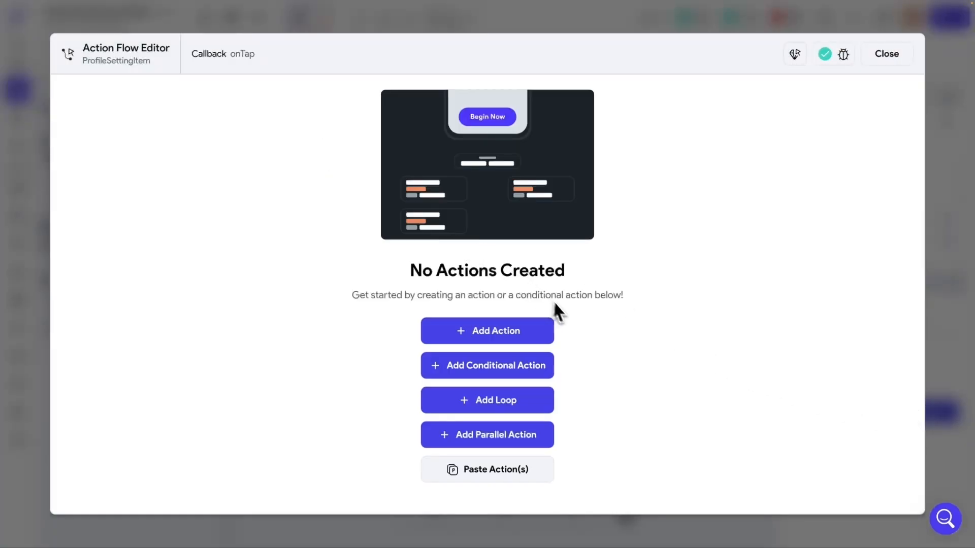
click(524, 336)
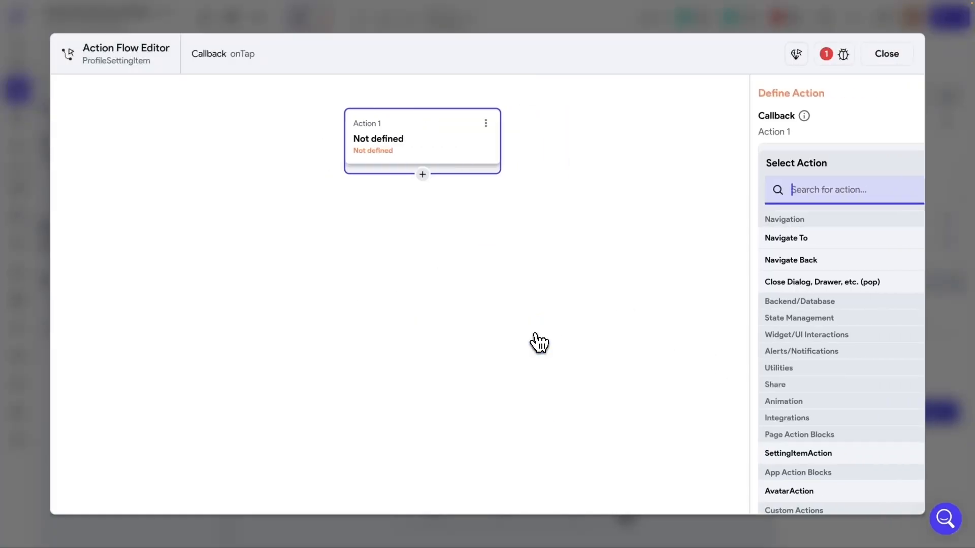
click(760, 243)
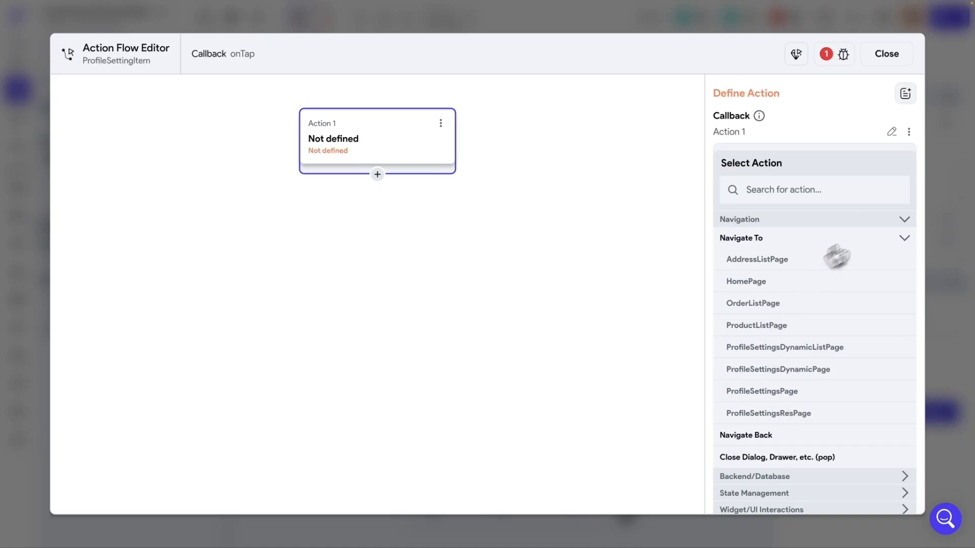
click(904, 238)
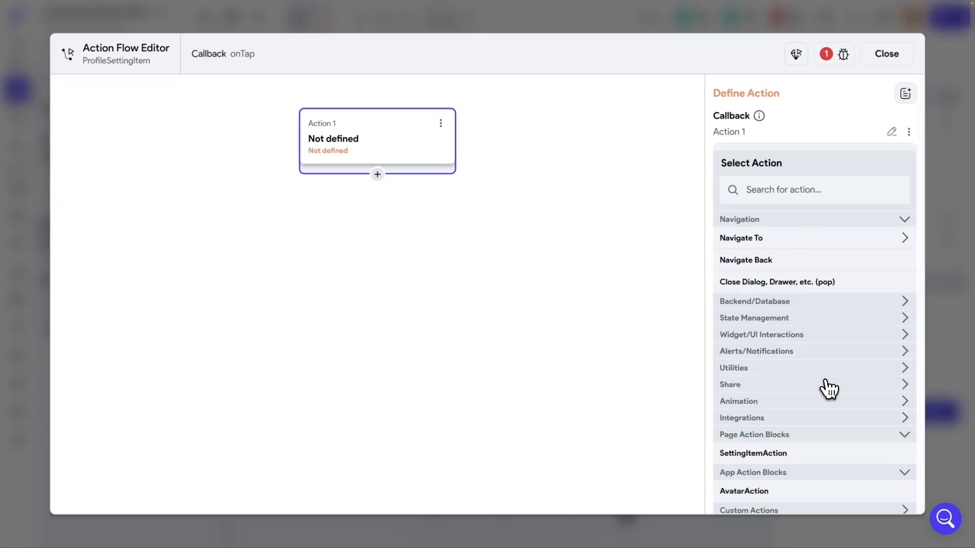
click(759, 456)
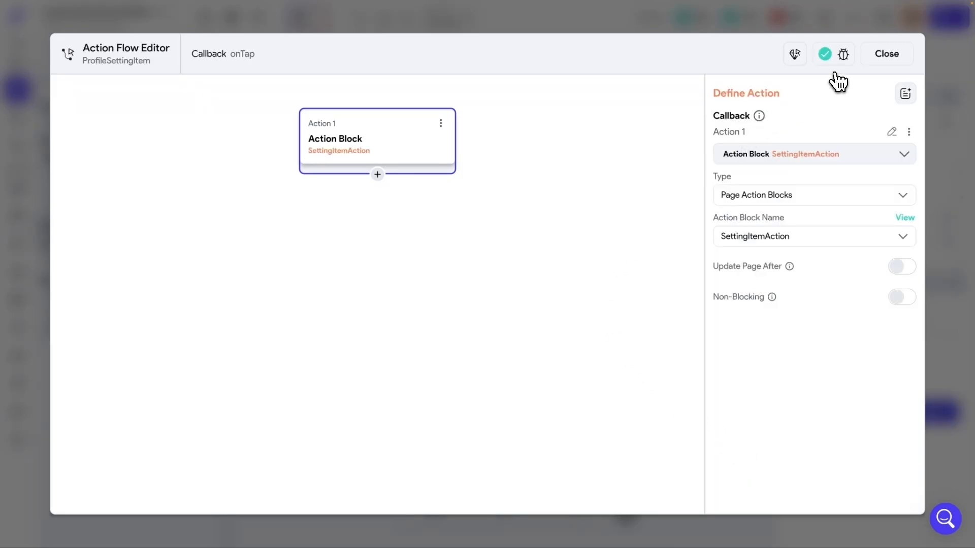
click(887, 57)
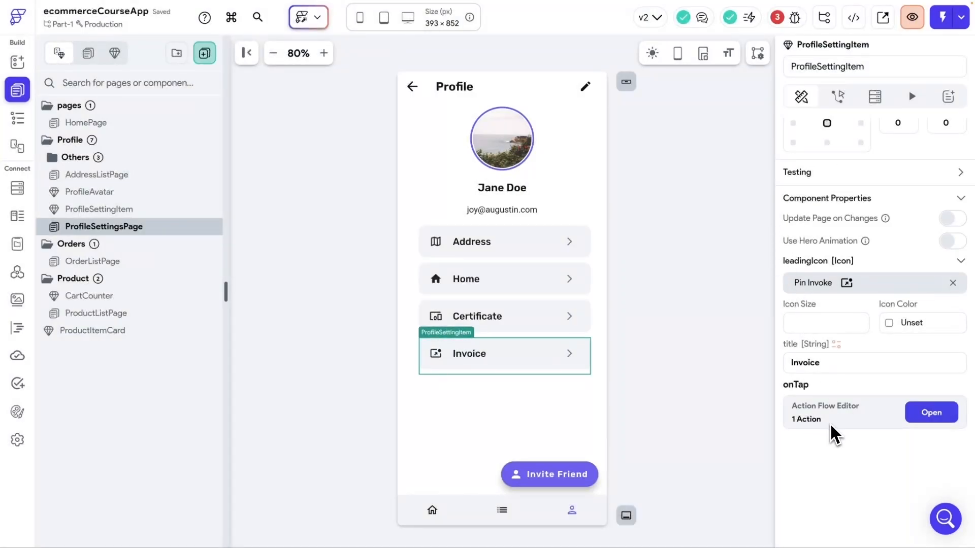
click(699, 391)
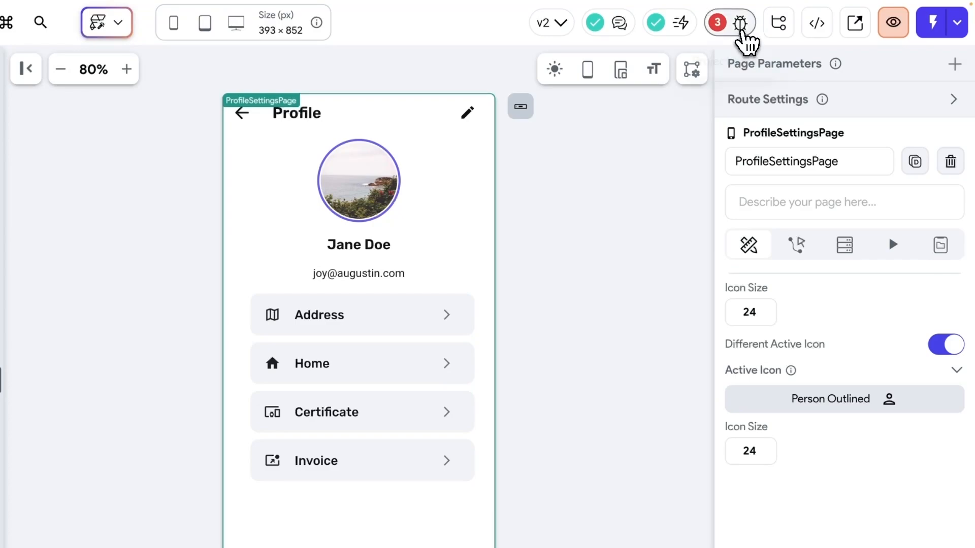
Open the missing leadingIcon issue and set the list's ProfileSettingItem leading icon to the Material icon Ten K.
click(743, 32)
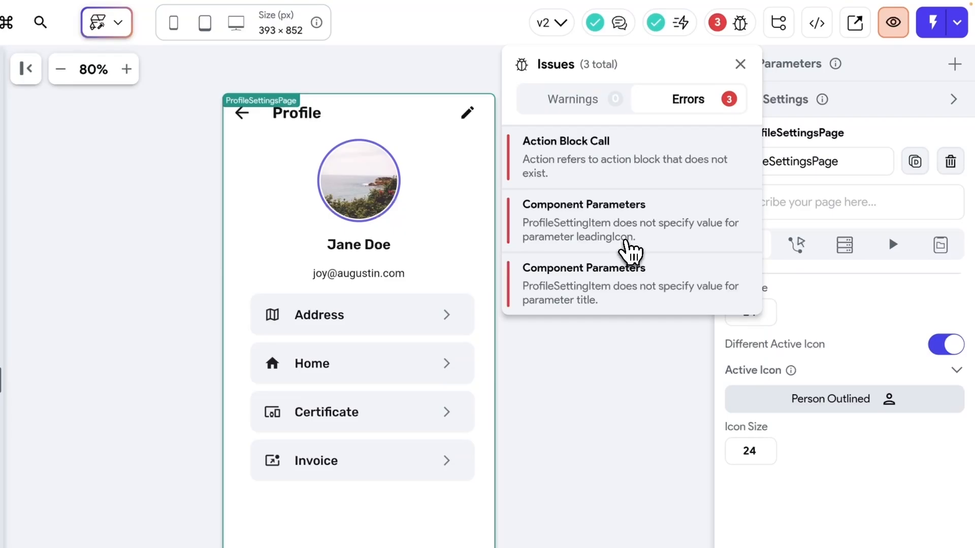
click(631, 258)
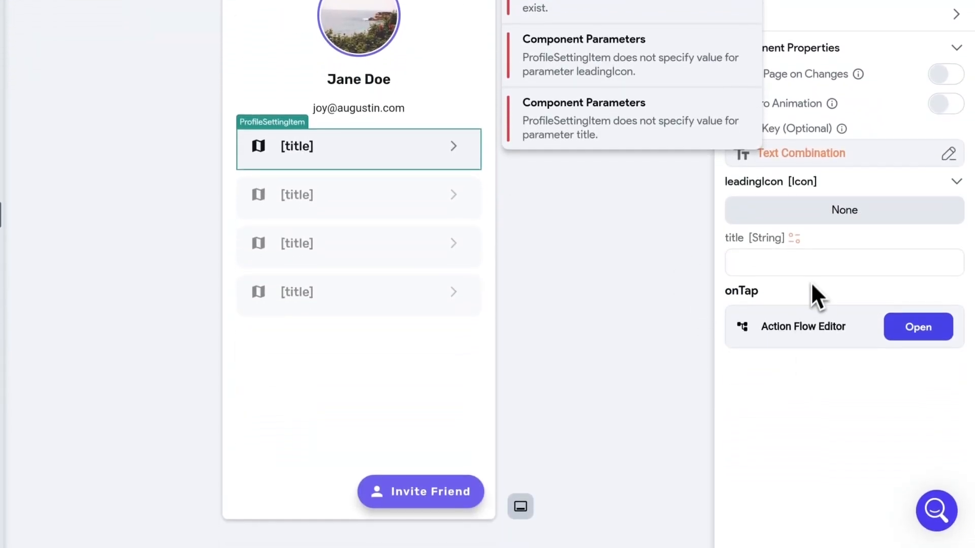
click(845, 210)
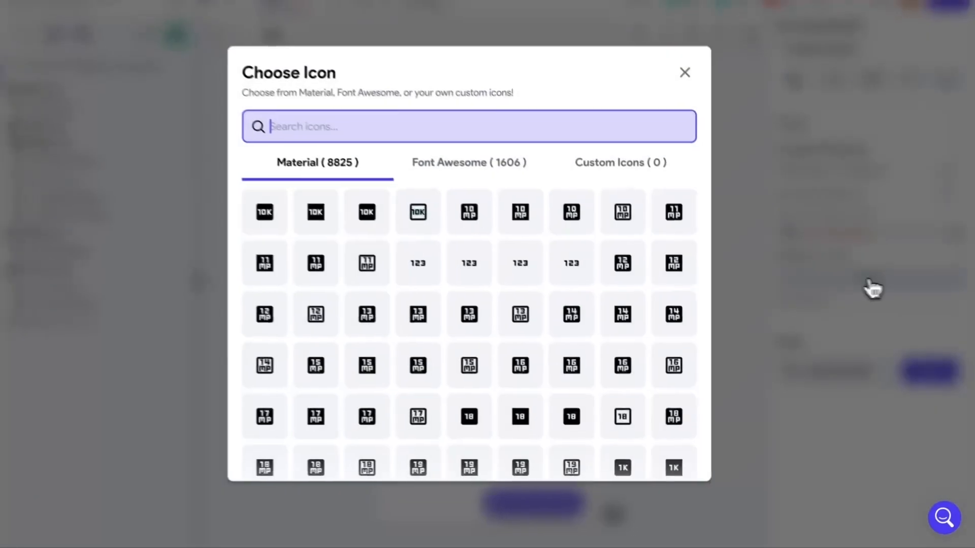
click(272, 217)
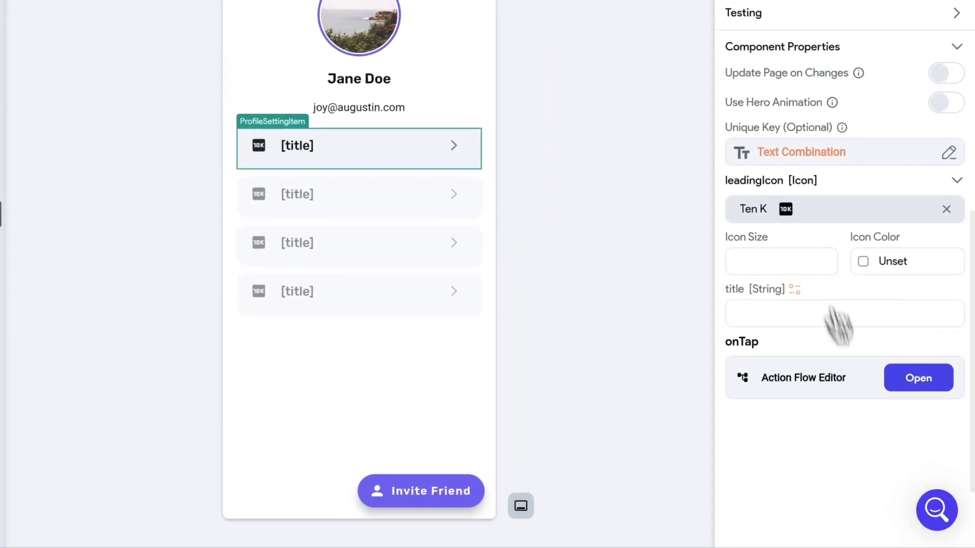
click(780, 317)
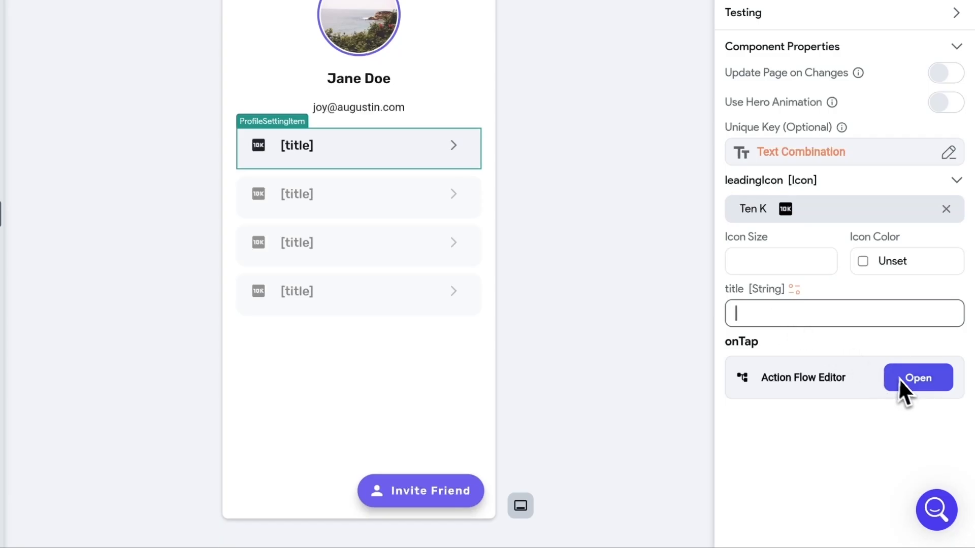
Give the ProfileSettingItem in the dynamic list an onTap callback action that navigates to AddressListPage.
click(920, 385)
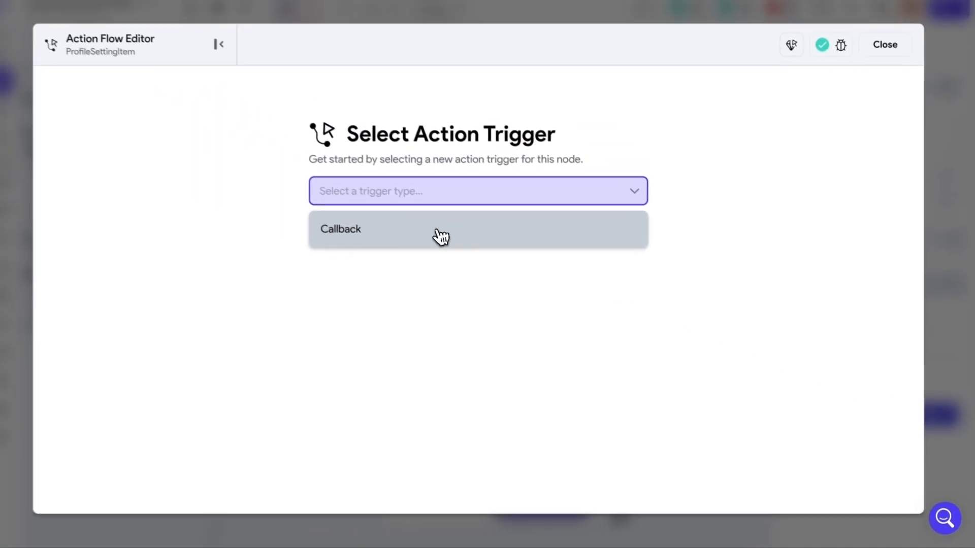
click(361, 188)
click(447, 308)
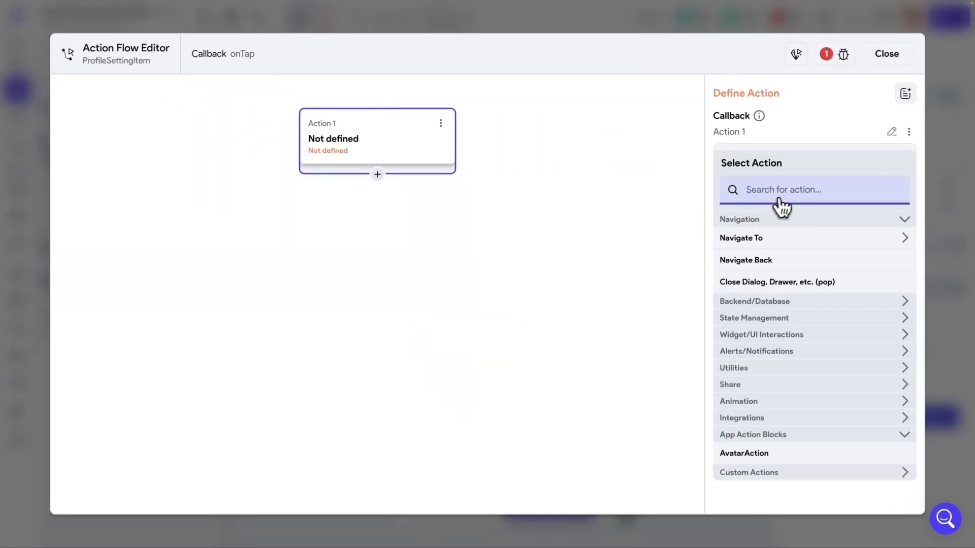
click(753, 240)
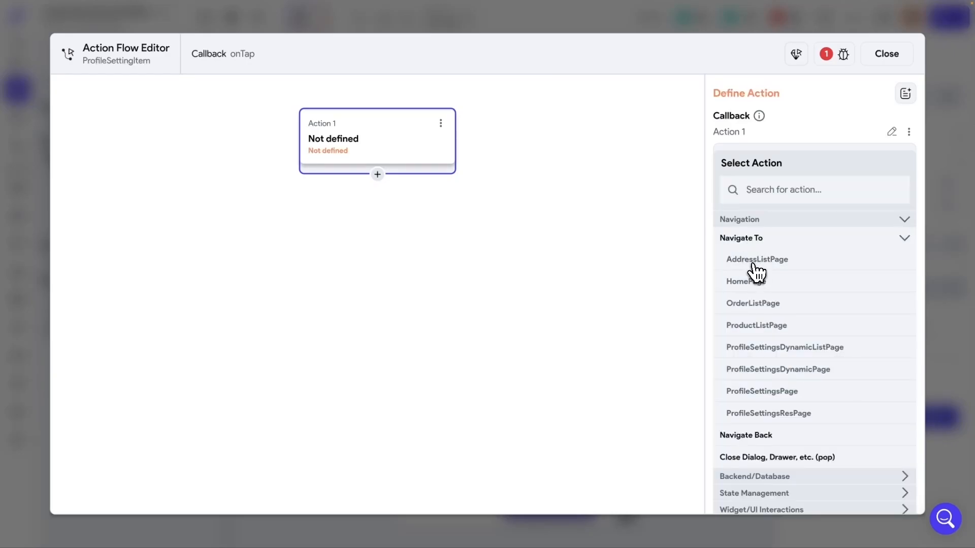
click(757, 262)
click(886, 53)
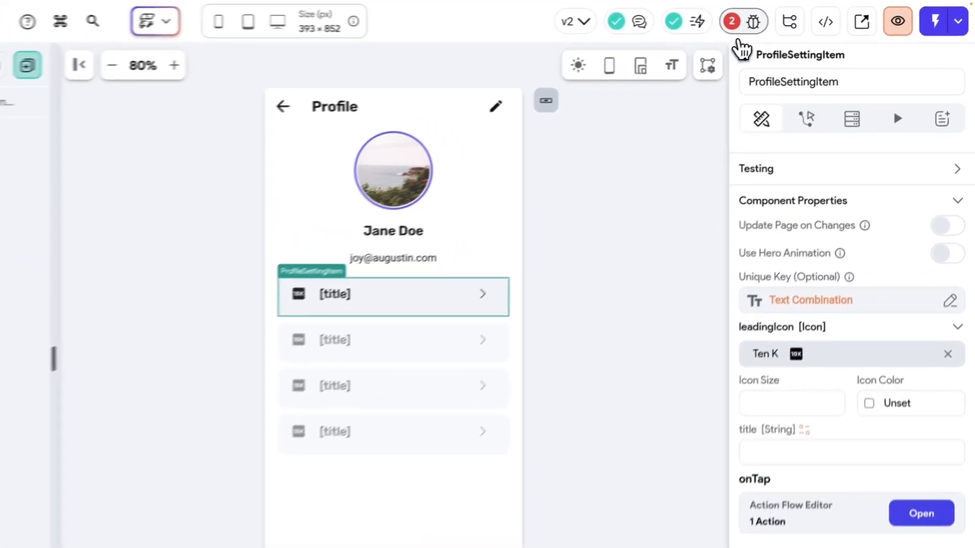
Resolve the missing title parameter by setting the list item's title to "random name".
click(795, 17)
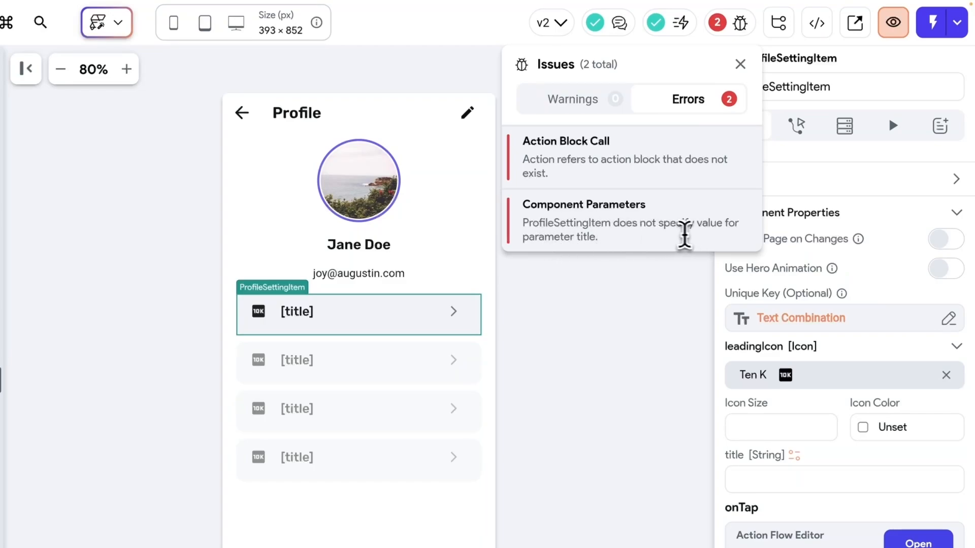
click(780, 487)
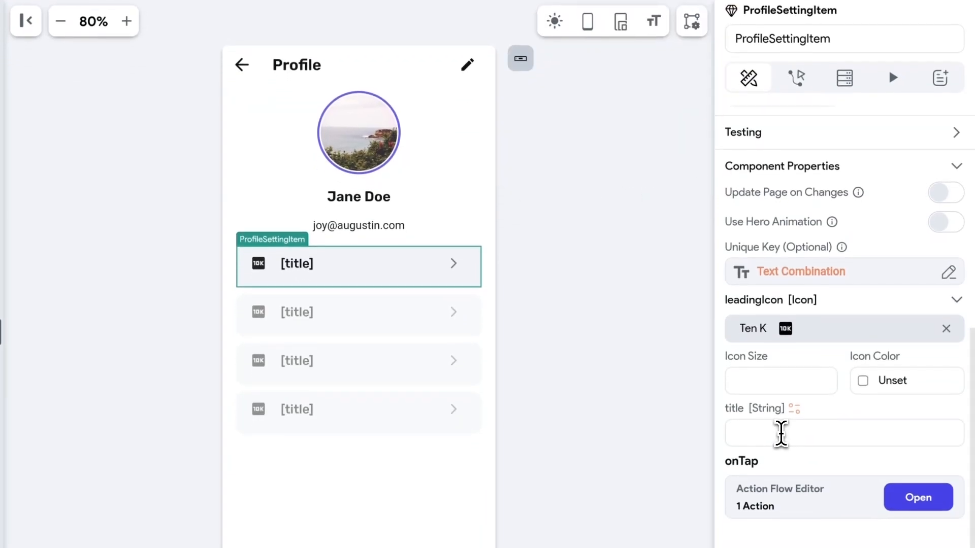
click(782, 480)
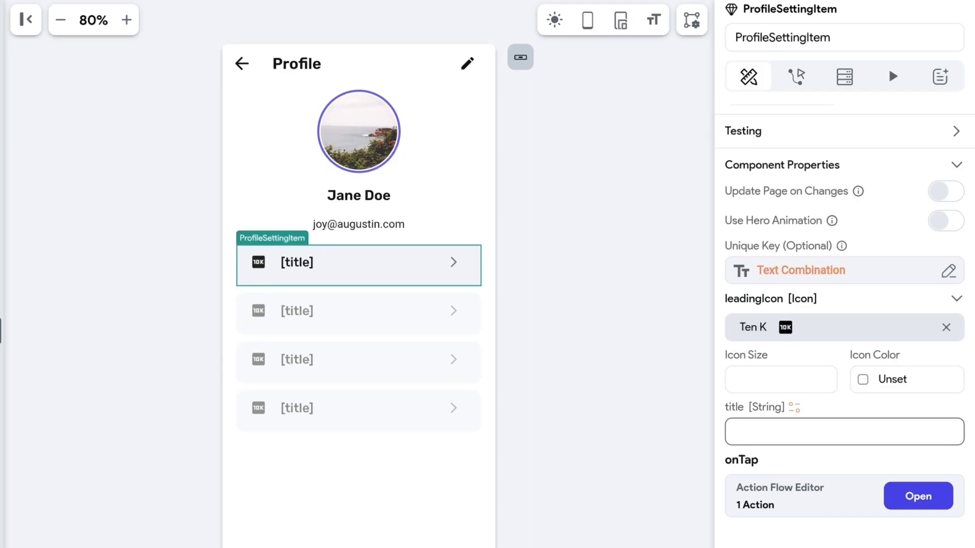
text(random name)
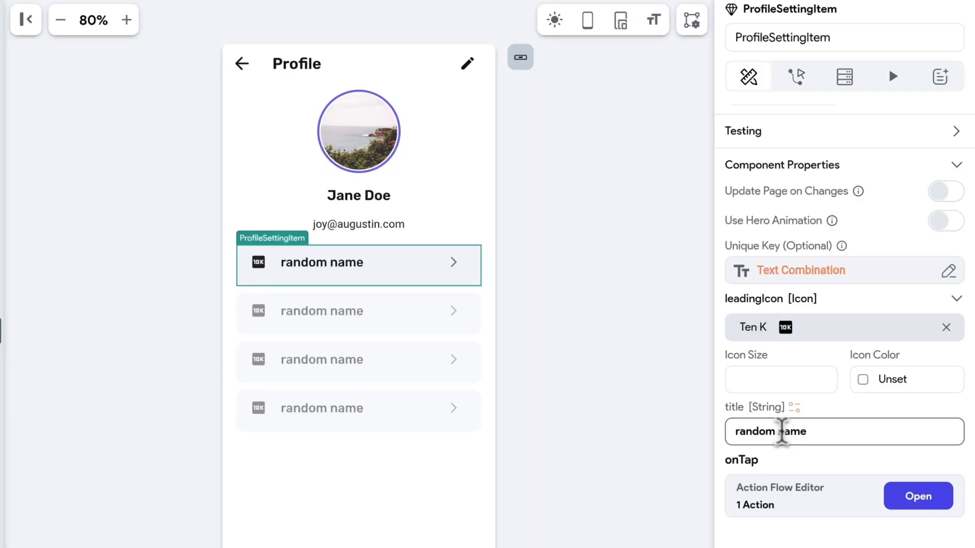
click(708, 351)
Check the remaining project issue and inspect the On Tap action flow of the IconButton inside the ProfileSettingItem component.
click(740, 19)
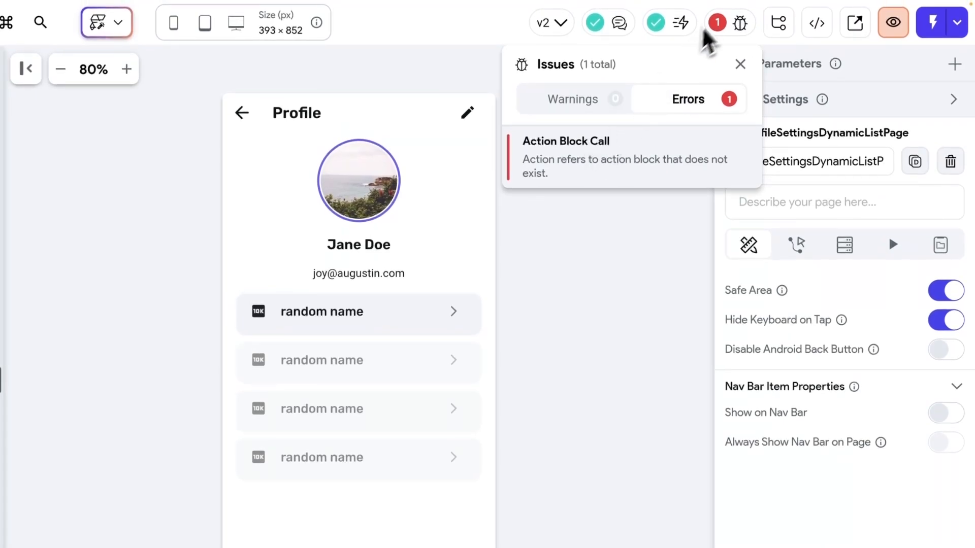
click(742, 26)
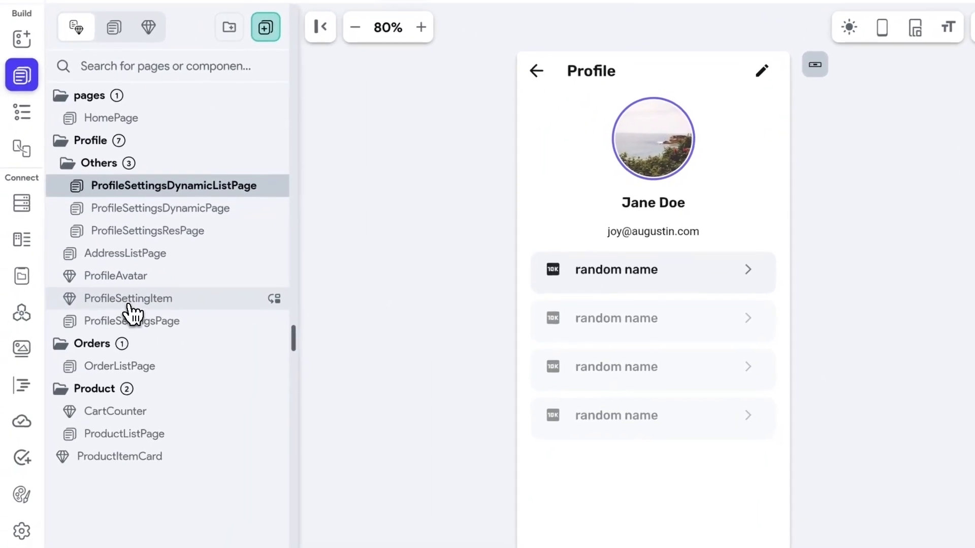
click(122, 311)
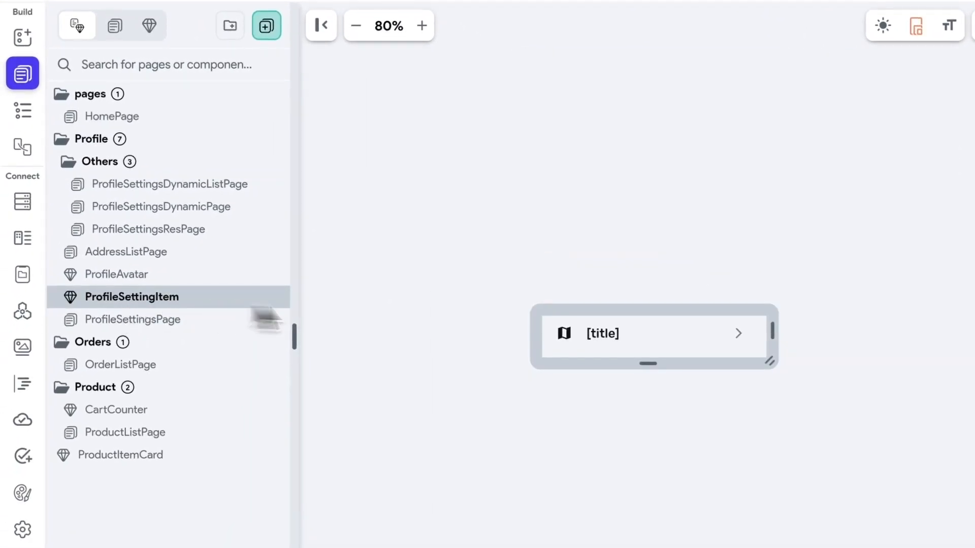
click(736, 344)
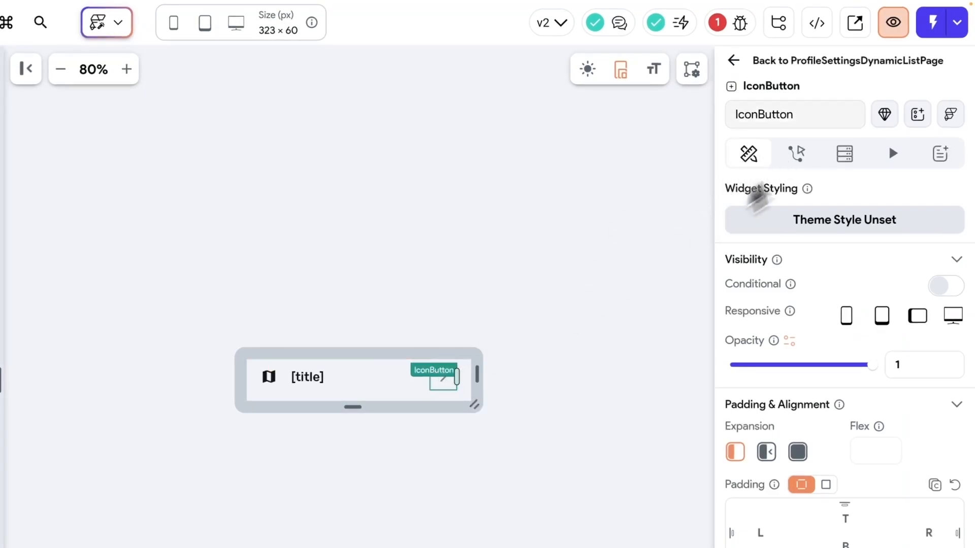
click(802, 159)
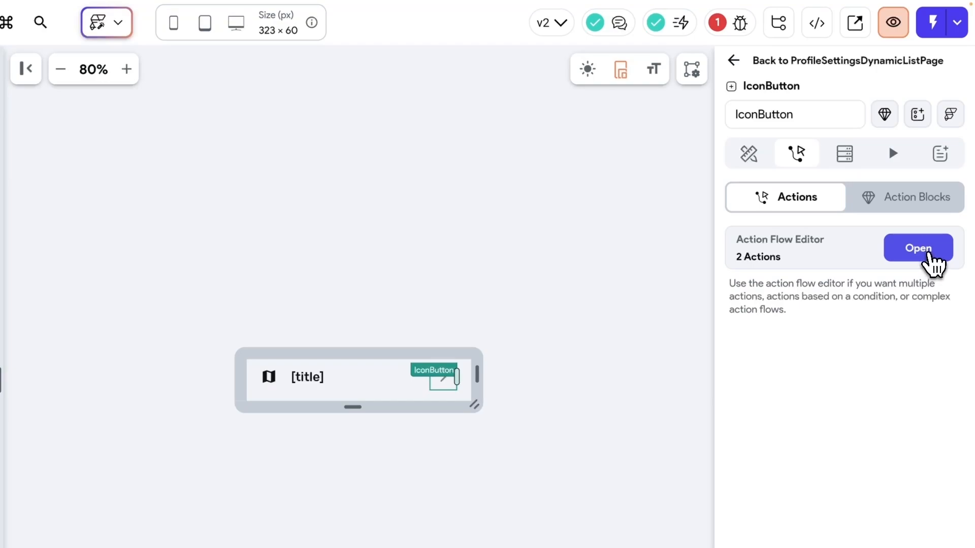
click(929, 256)
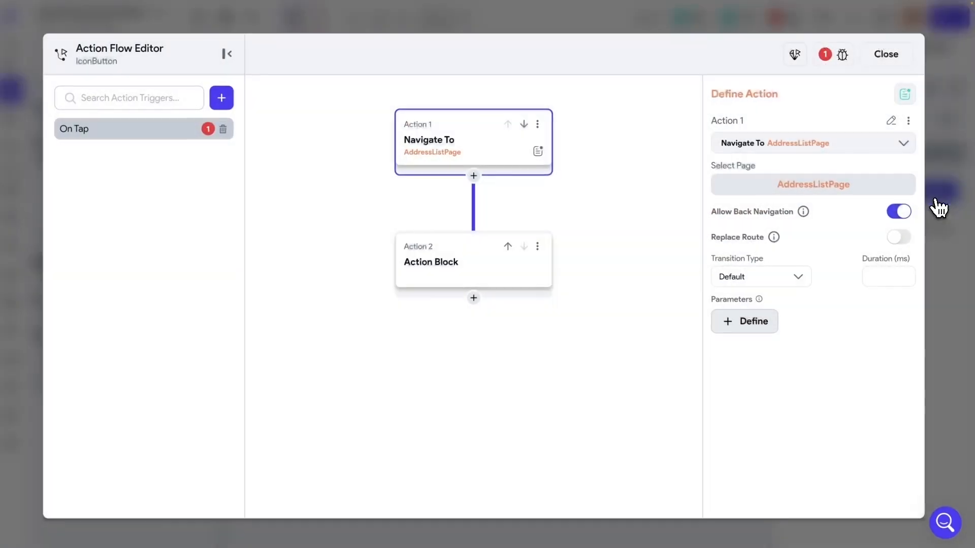
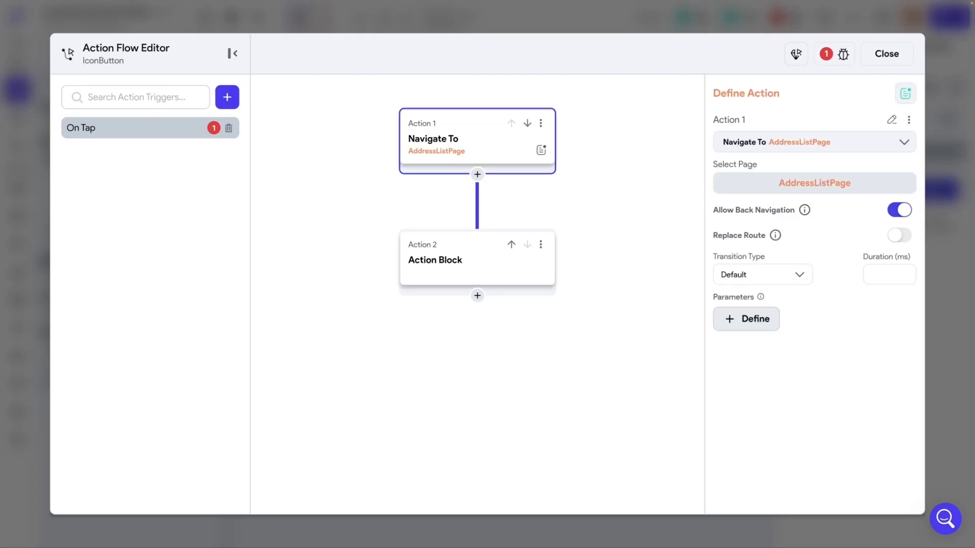
click(886, 59)
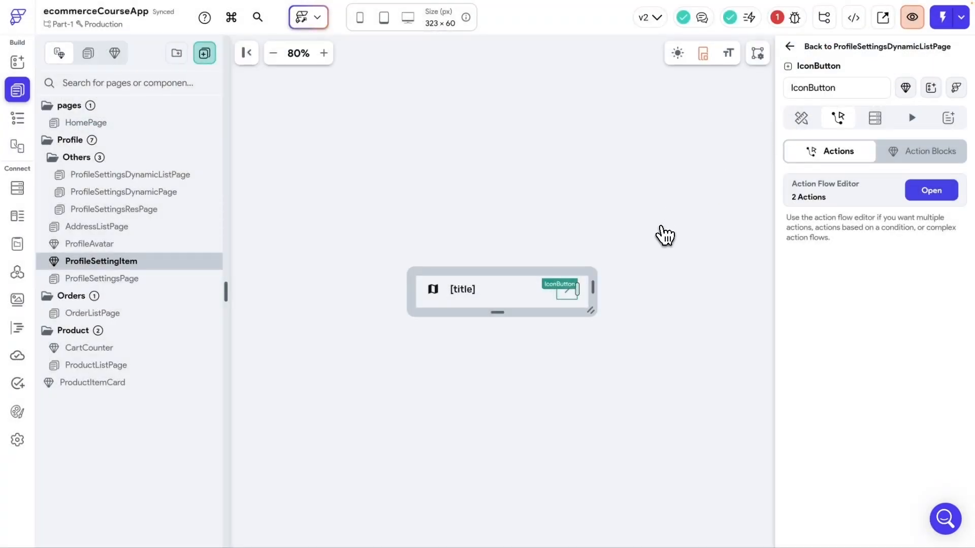
Review the ProfileSettingItem component parameters and the onTap settings of the Address and Home items on ProfileSettingsPage.
click(645, 281)
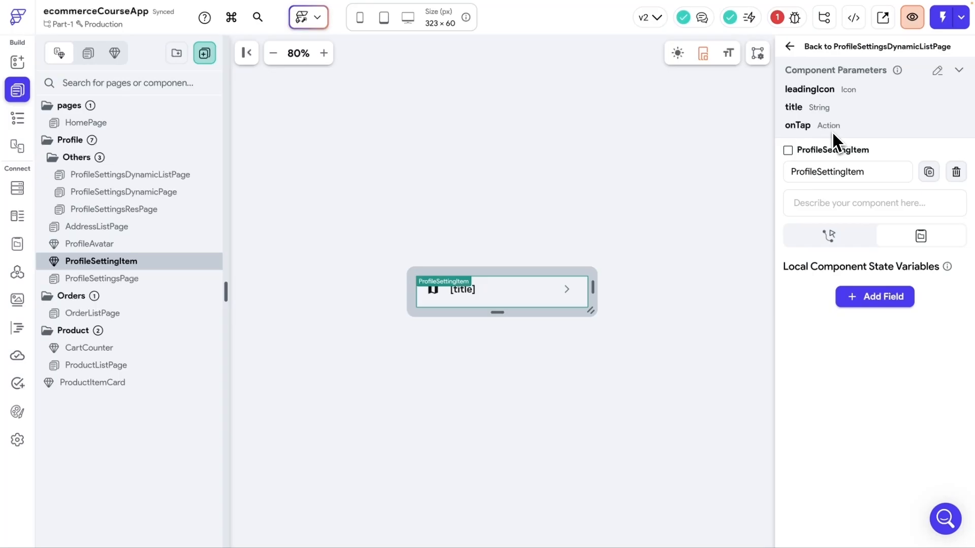
click(141, 281)
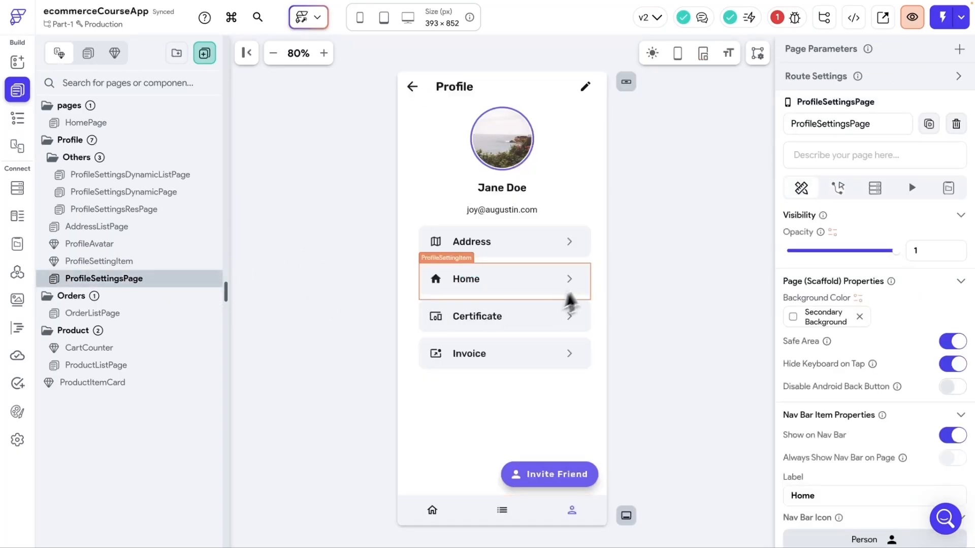
click(572, 252)
scroll(842, 437, down, 5)
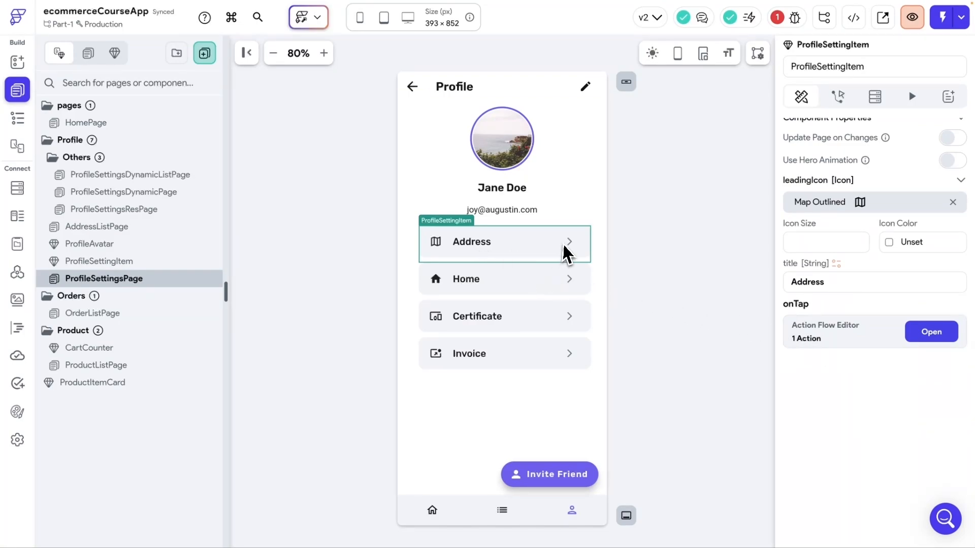
click(552, 289)
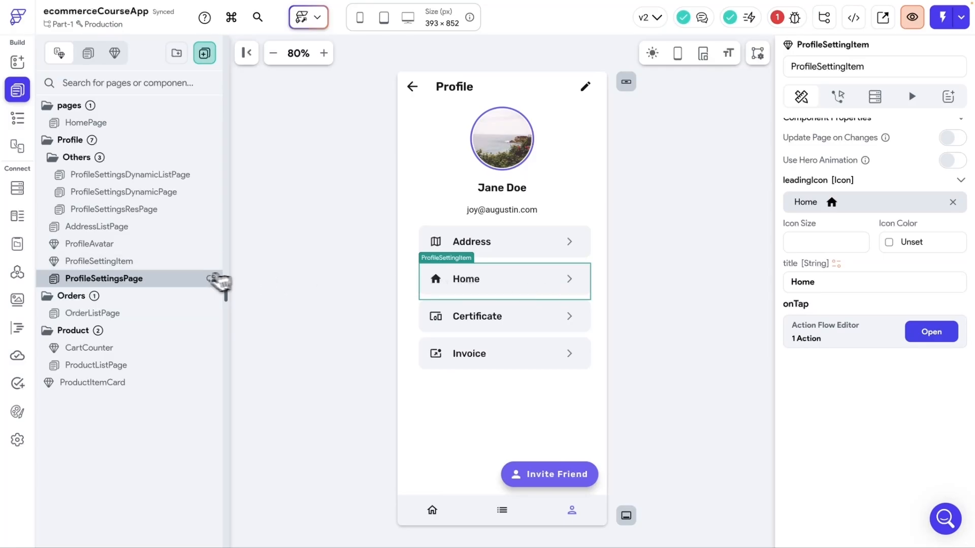
Delete the entire On Tap action chain from the IconButton inside the ProfileSettingItem component.
click(107, 263)
click(566, 293)
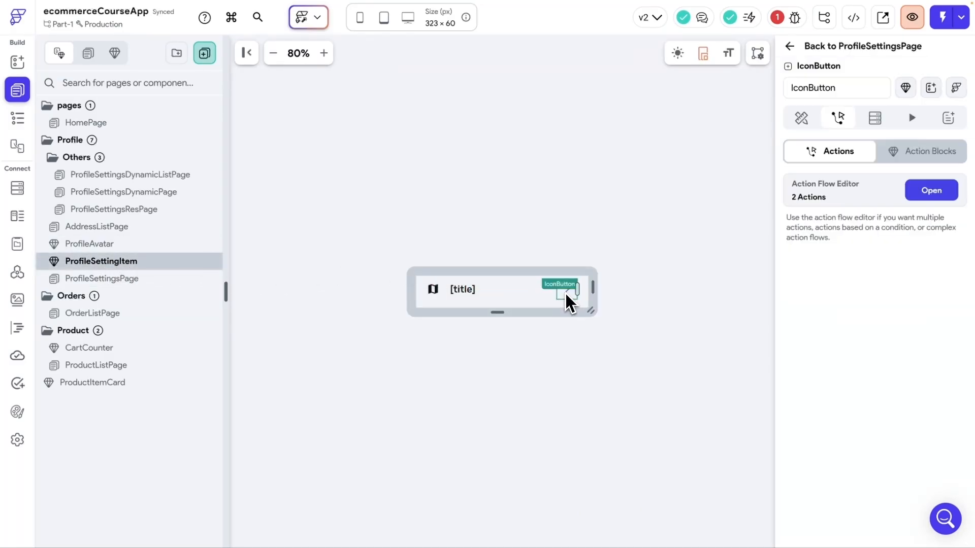
click(940, 199)
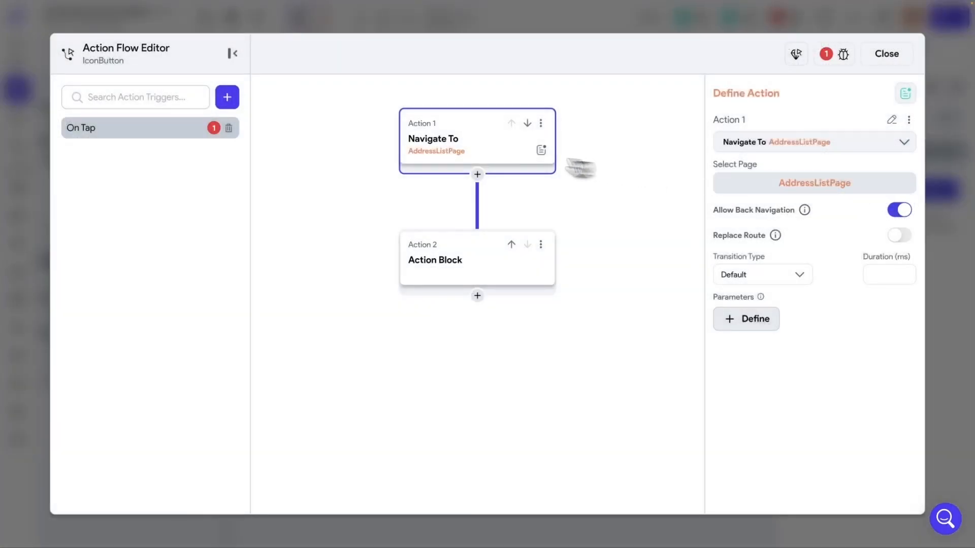
click(546, 124)
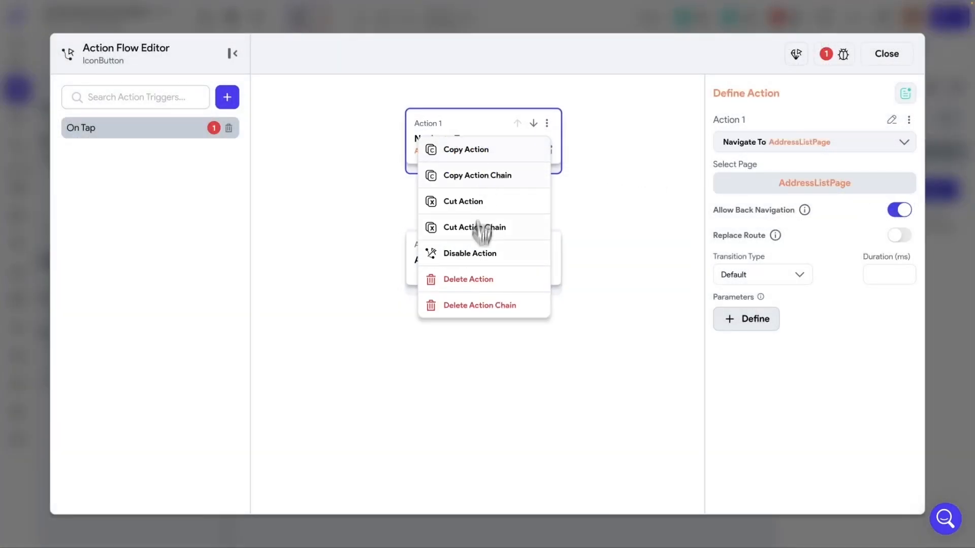
click(490, 306)
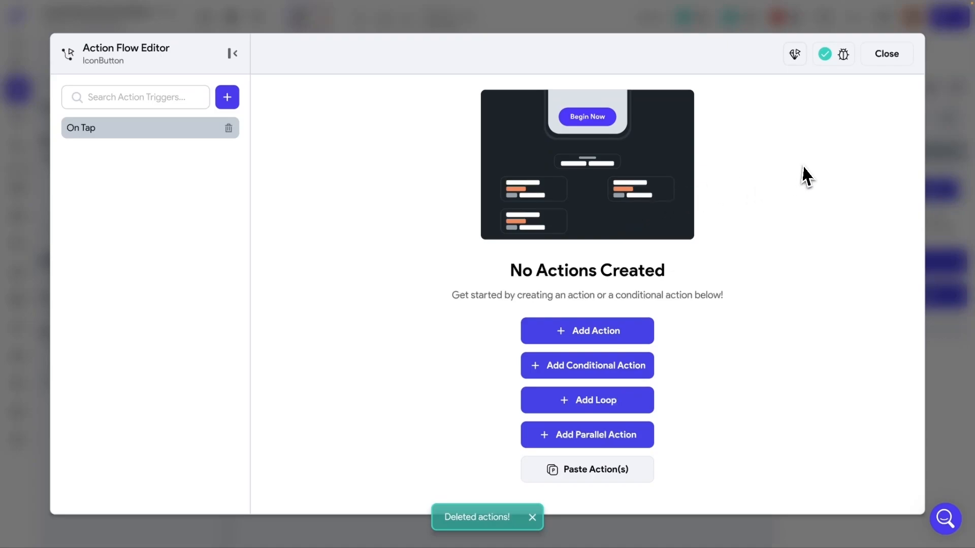
Add an Execute Callback action to the IconButton's On Tap trigger and set its callback to onTap.
click(592, 332)
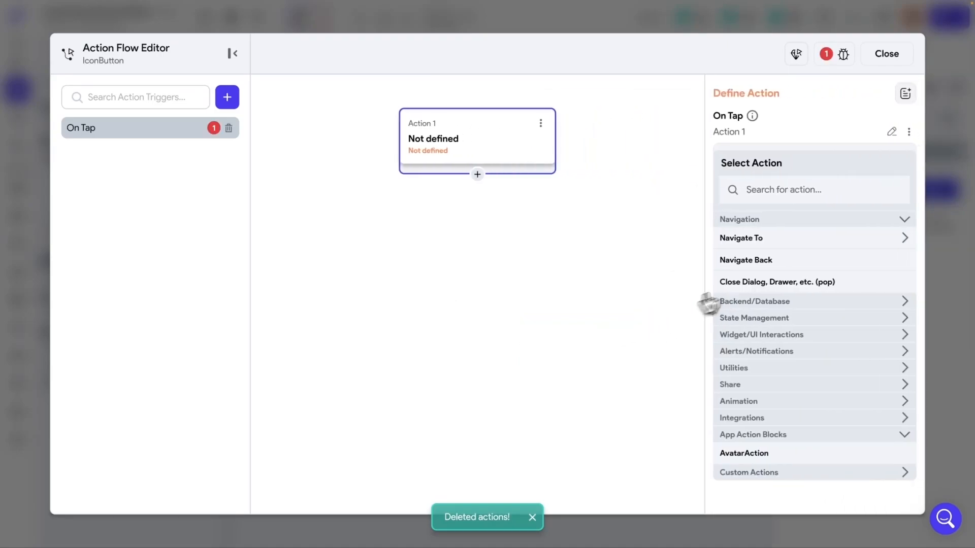
click(781, 194)
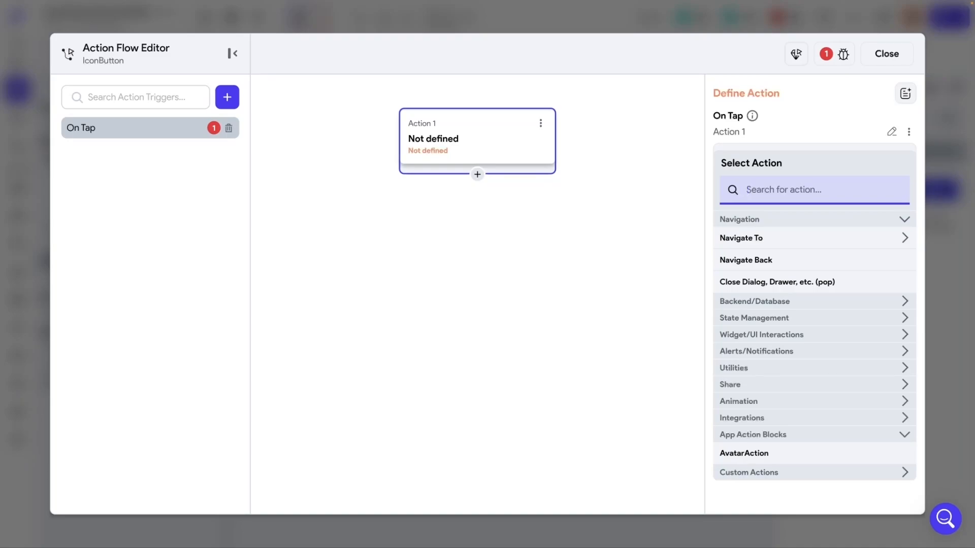
text(callback)
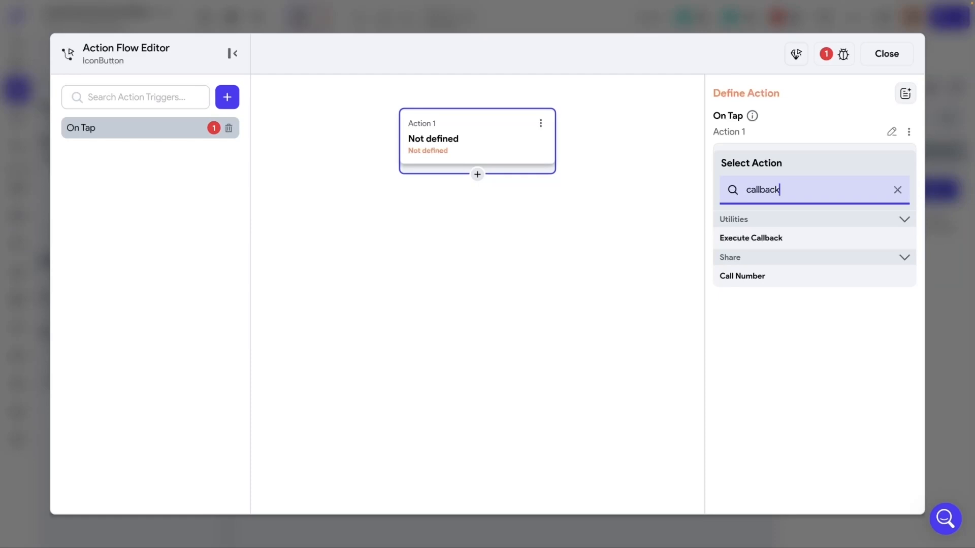
click(753, 239)
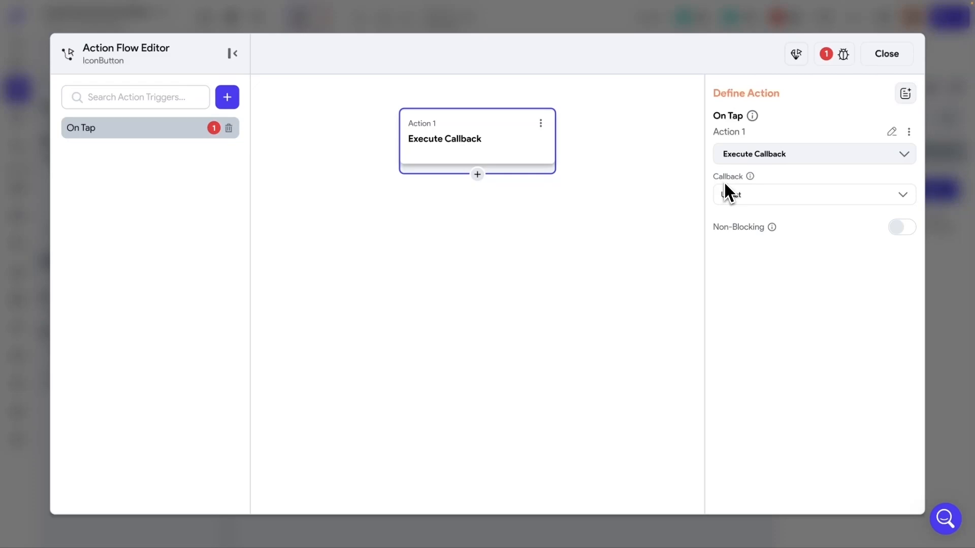
click(756, 196)
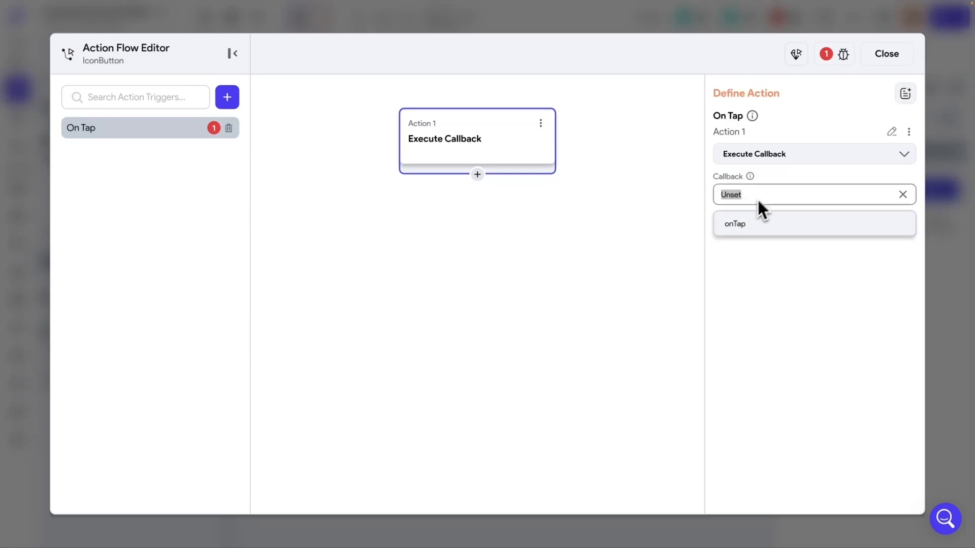
click(741, 233)
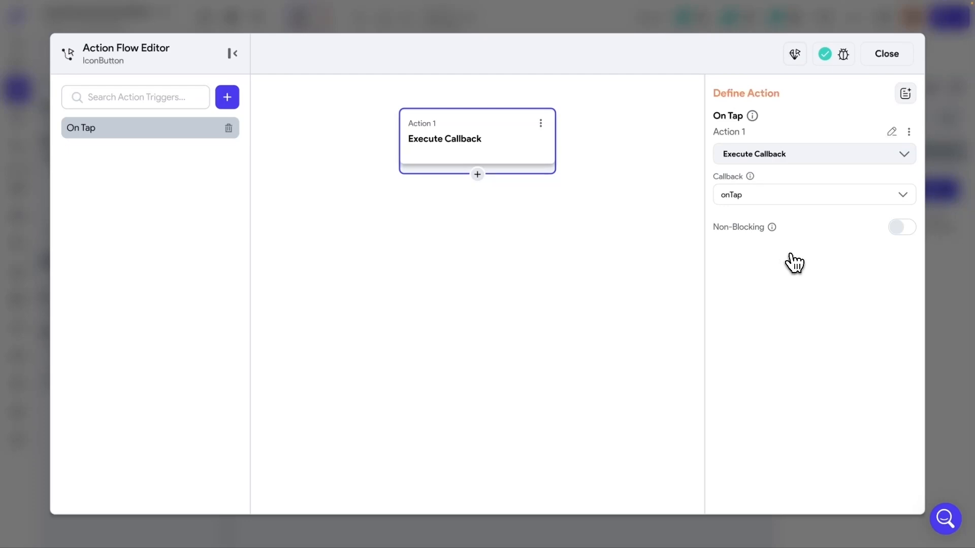
Rename the Execute Callback action as ProfileItemCallBackAction and close the action flow.
click(890, 133)
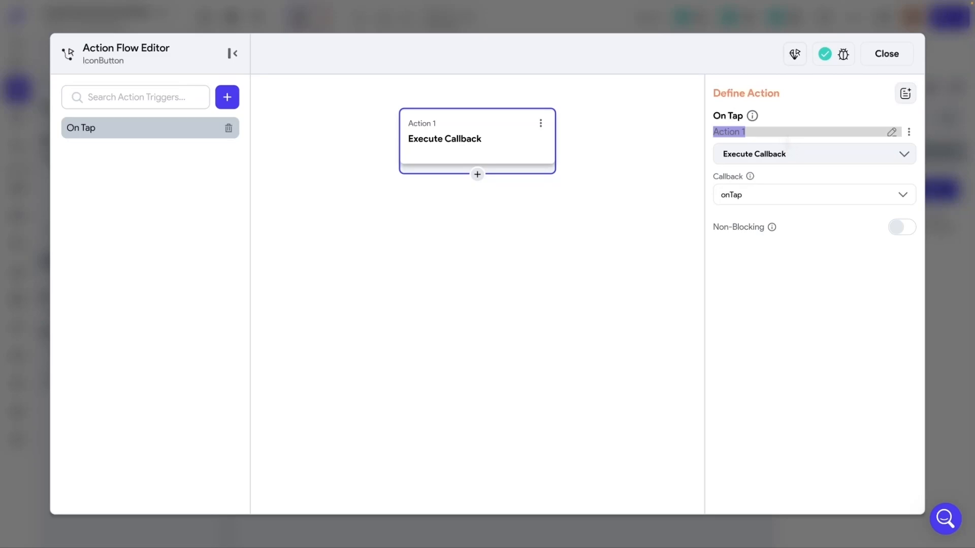
text(ProfileItemCallBack)
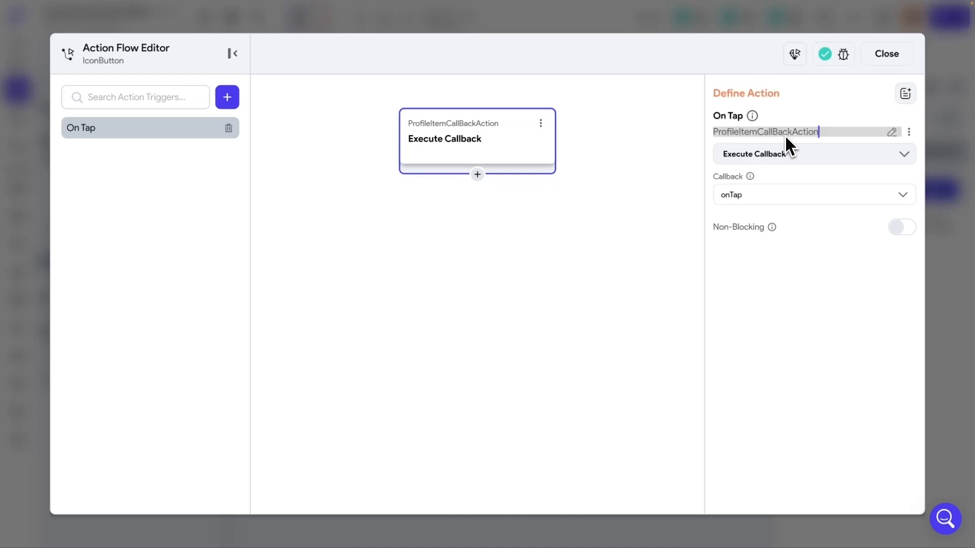
click(887, 53)
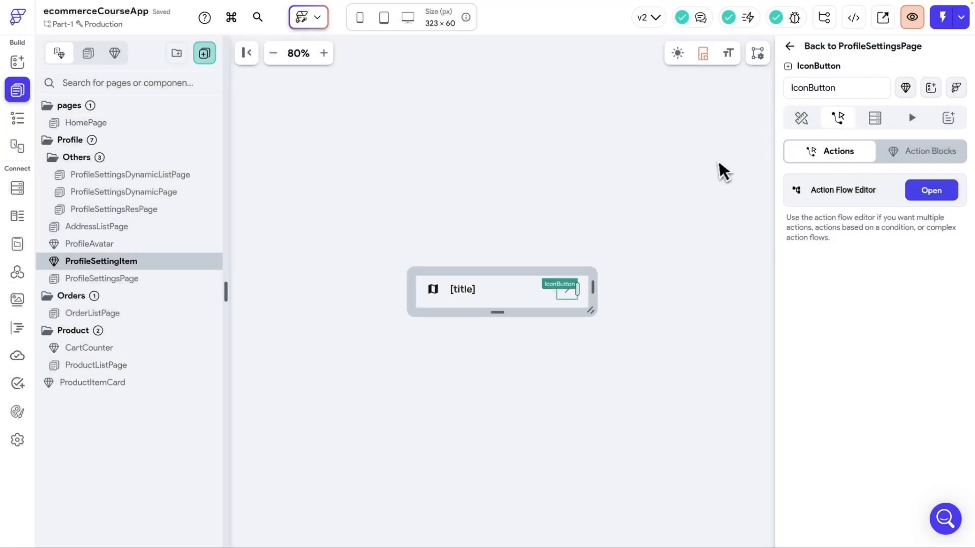
Review the IconButton's callback action flow and the ProfileSettingItem component parameters.
click(568, 295)
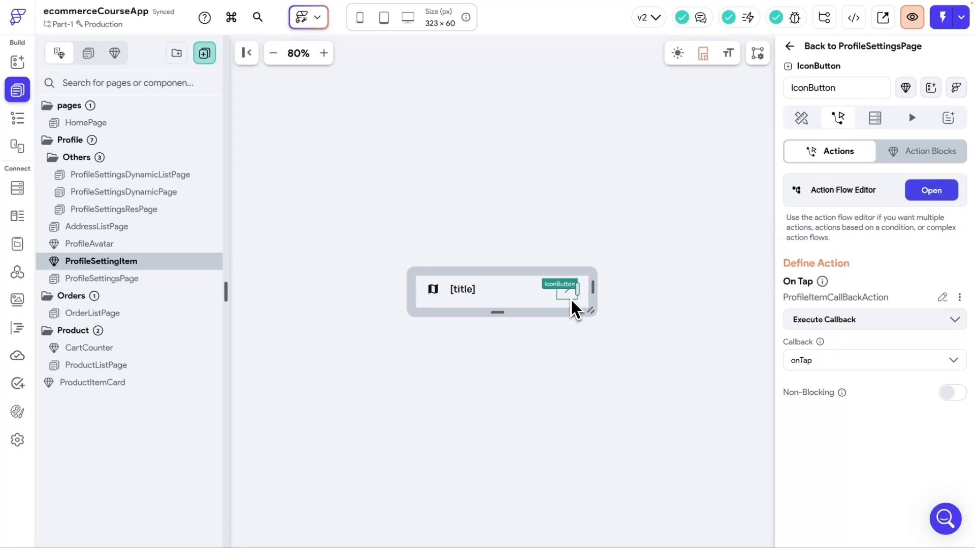
click(938, 196)
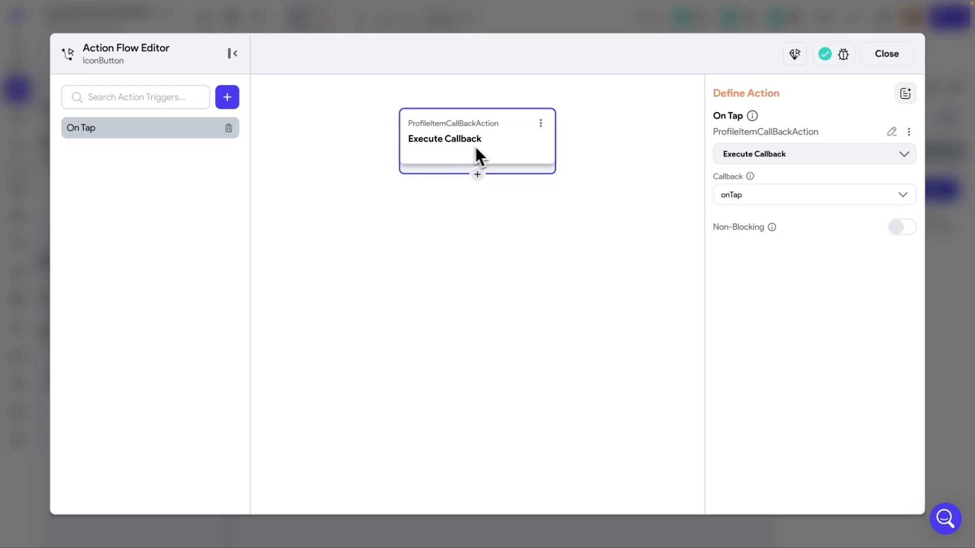
click(885, 56)
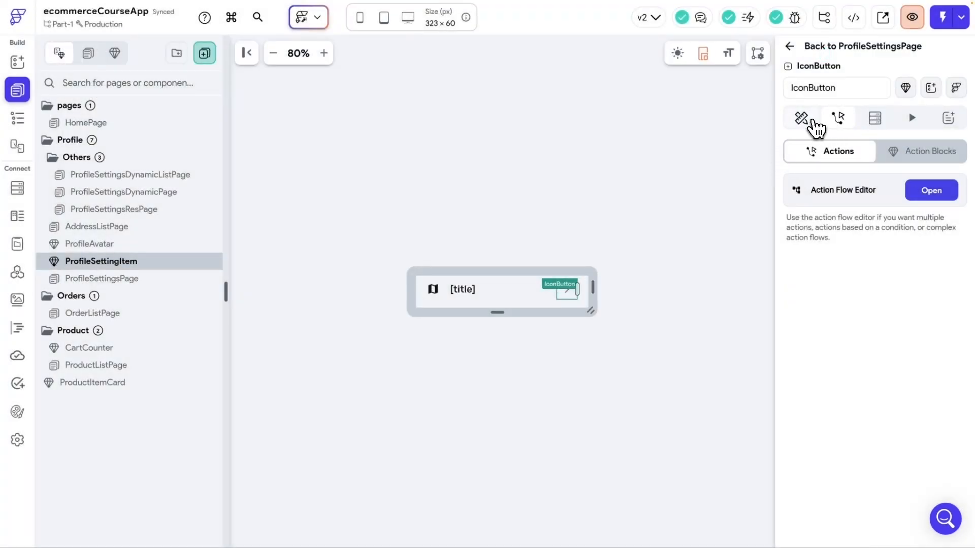
click(714, 184)
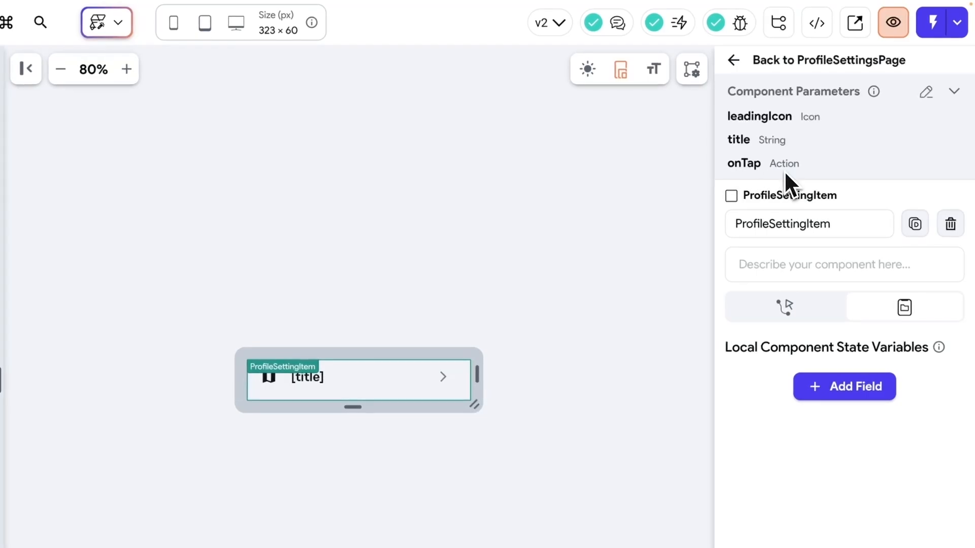
click(445, 384)
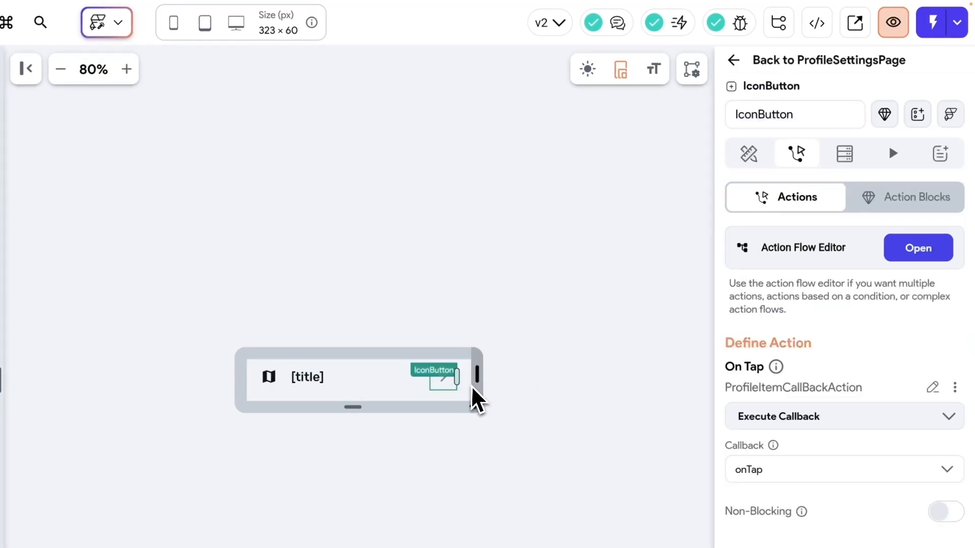
Examine the ProfileSettingItem component's action blocks at both App Level and Component Level scope.
click(588, 316)
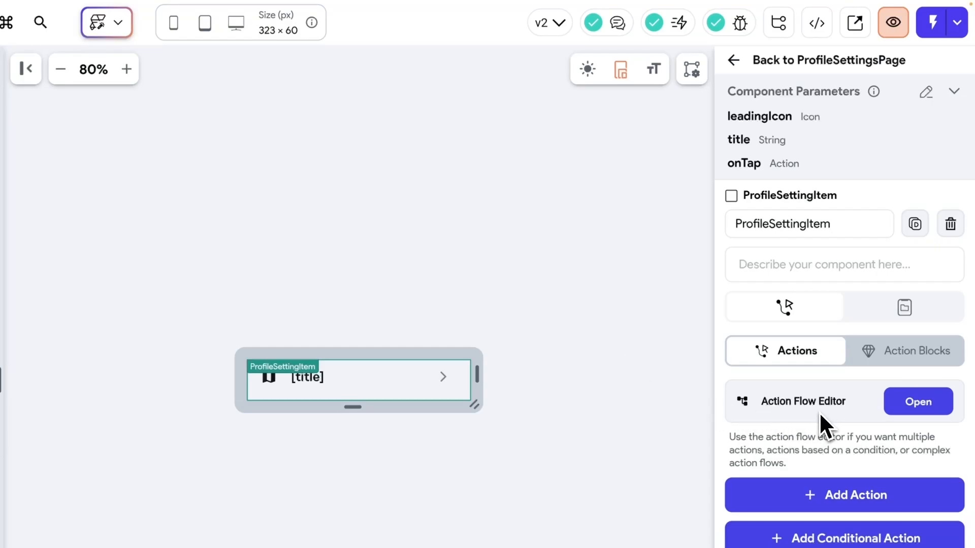
click(915, 358)
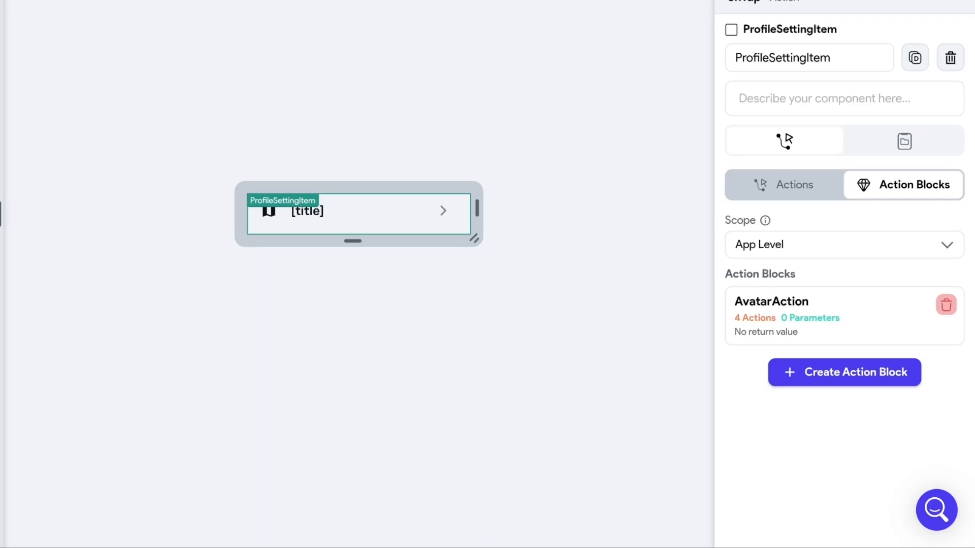
click(812, 245)
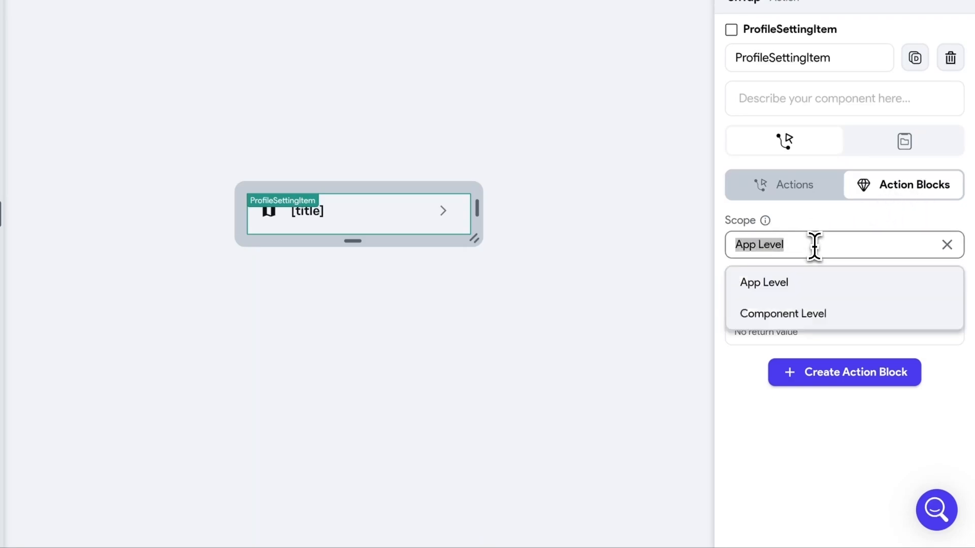
click(791, 319)
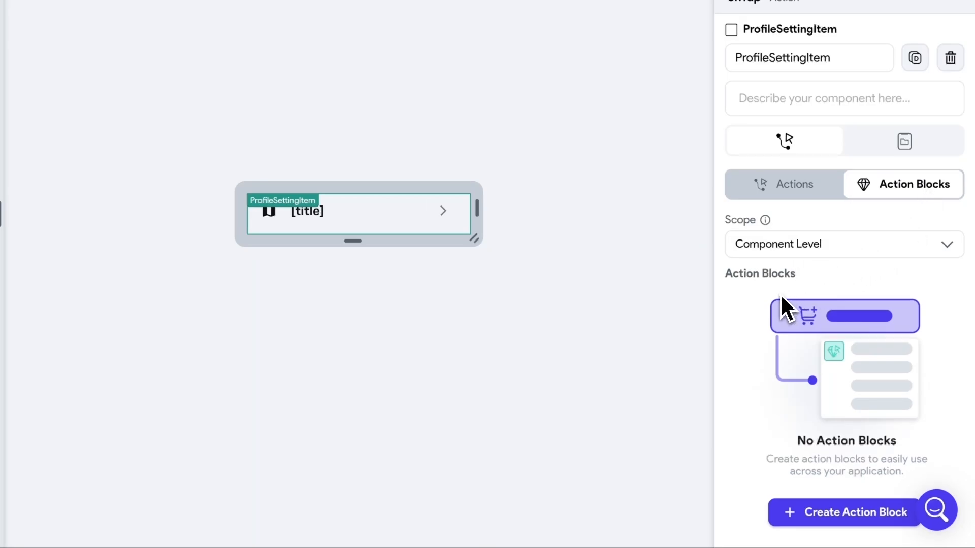
scroll(780, 294, down, 1)
scroll(779, 294, up, 1)
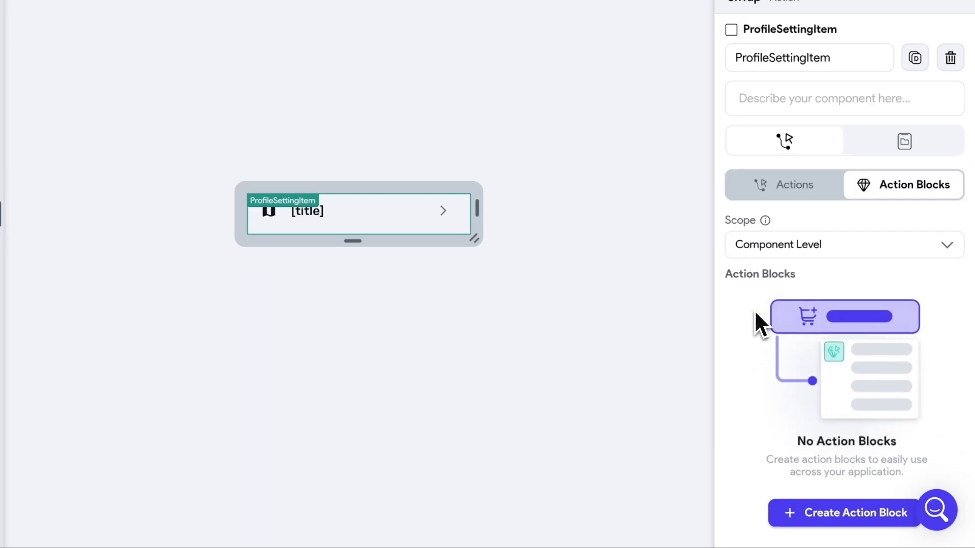
click(822, 513)
click(420, 241)
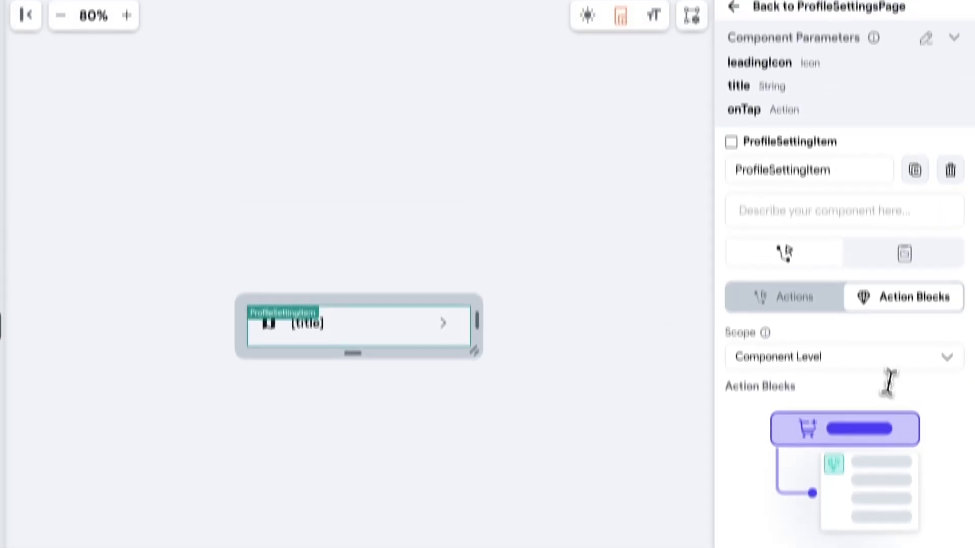
click(848, 246)
click(790, 284)
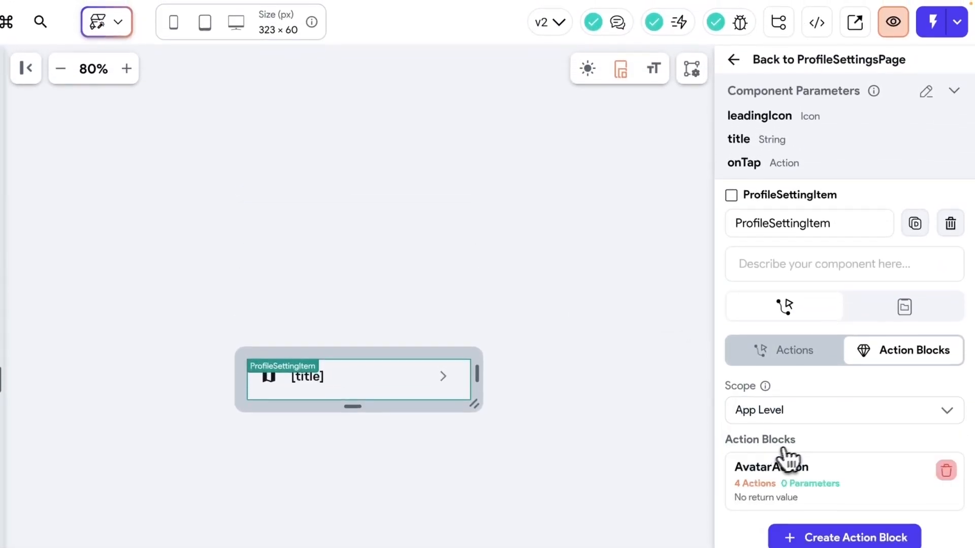
click(835, 409)
click(782, 481)
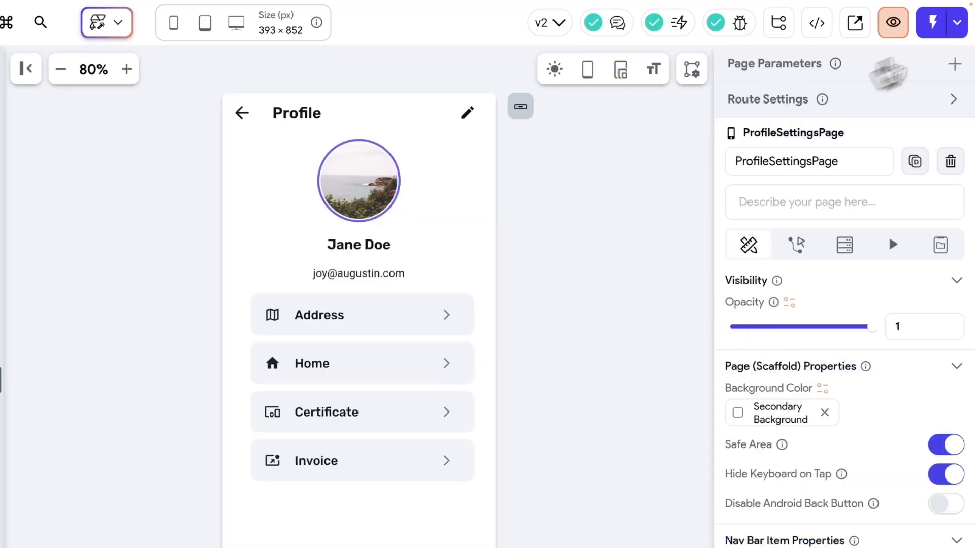
Run the app in test mode and try the Address, Home and Certificate arrows on the Profile page.
click(956, 22)
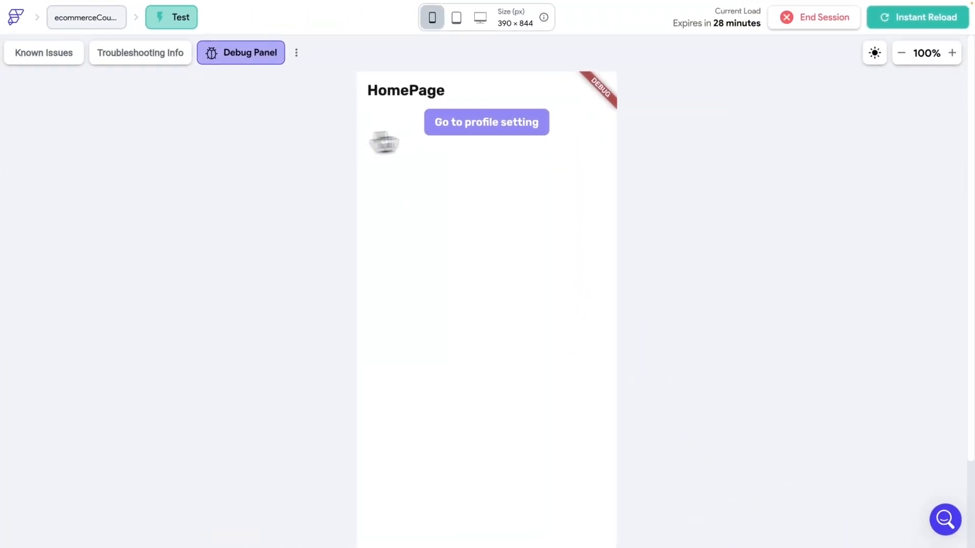
click(491, 127)
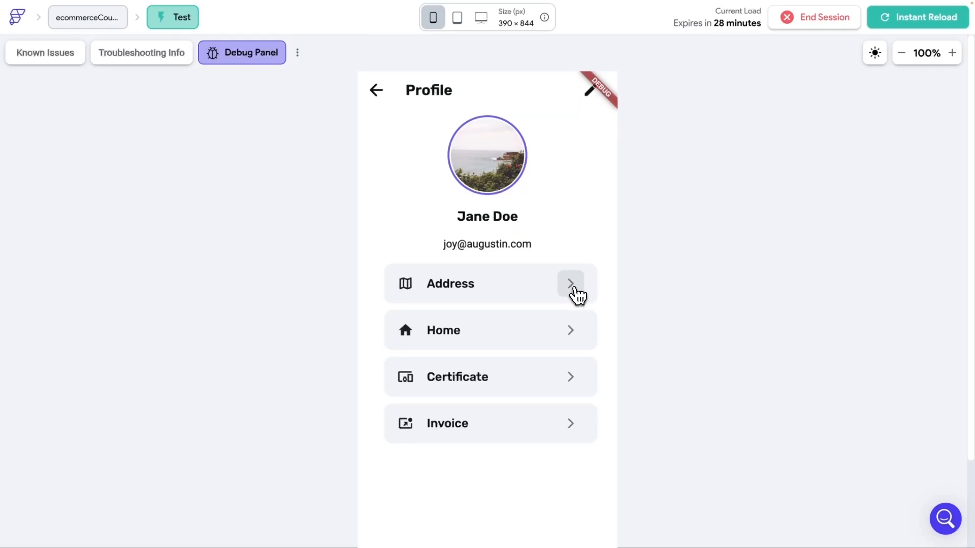
click(576, 297)
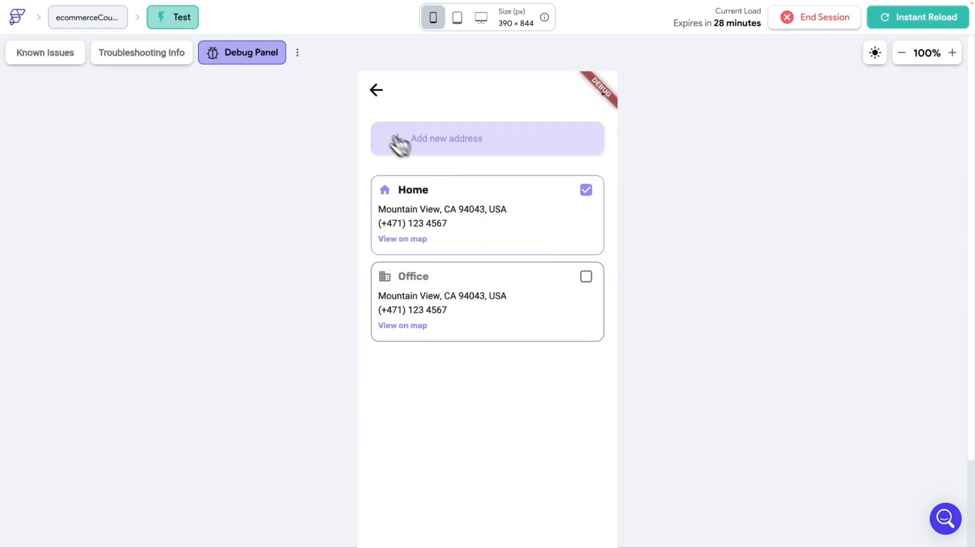
click(376, 90)
click(571, 335)
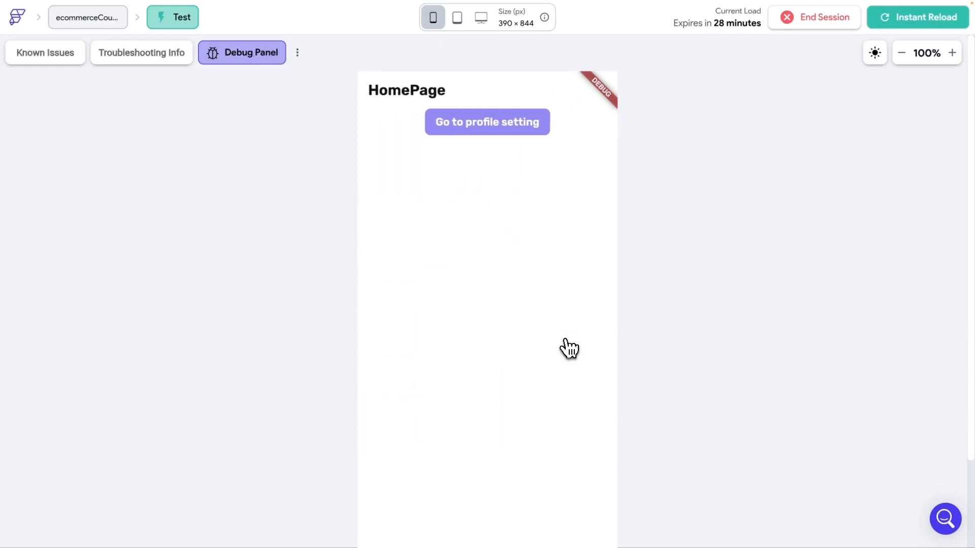
click(486, 126)
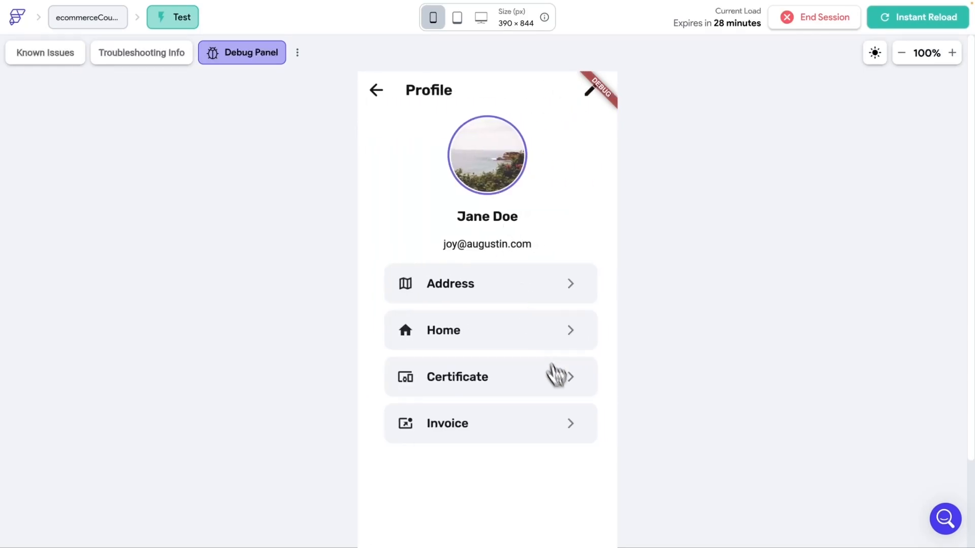
click(570, 378)
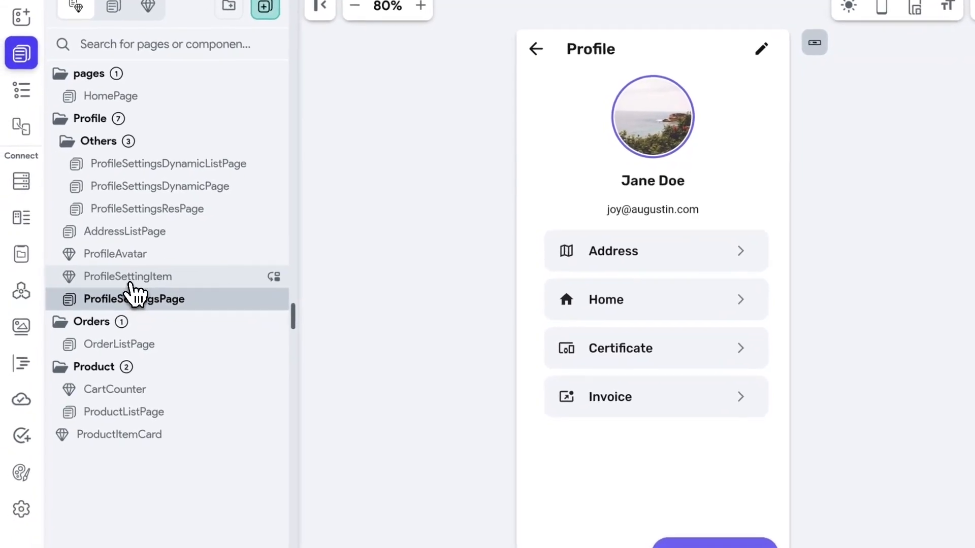
Open the ProfileSettingItem component and add an On Initialization trigger to its root in the Action Flow Editor.
click(131, 280)
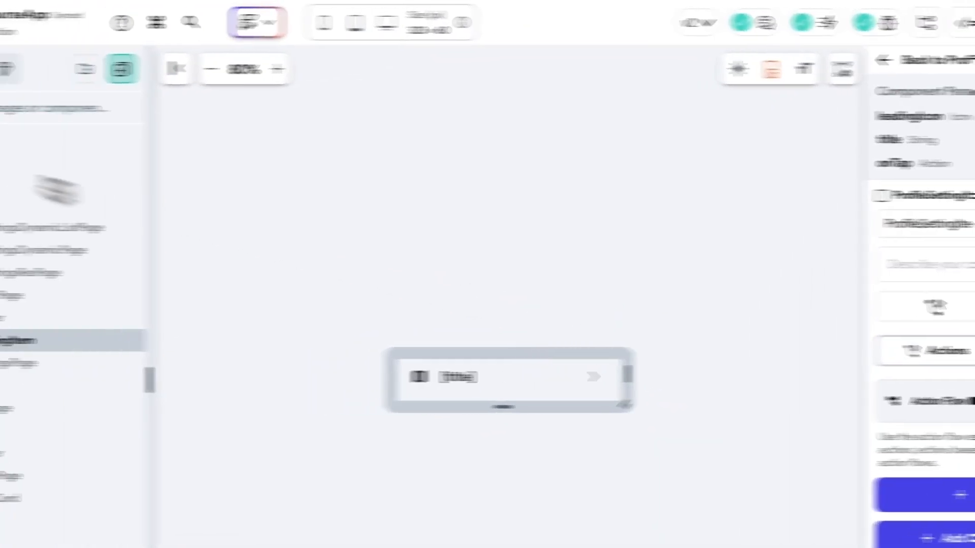
click(24, 155)
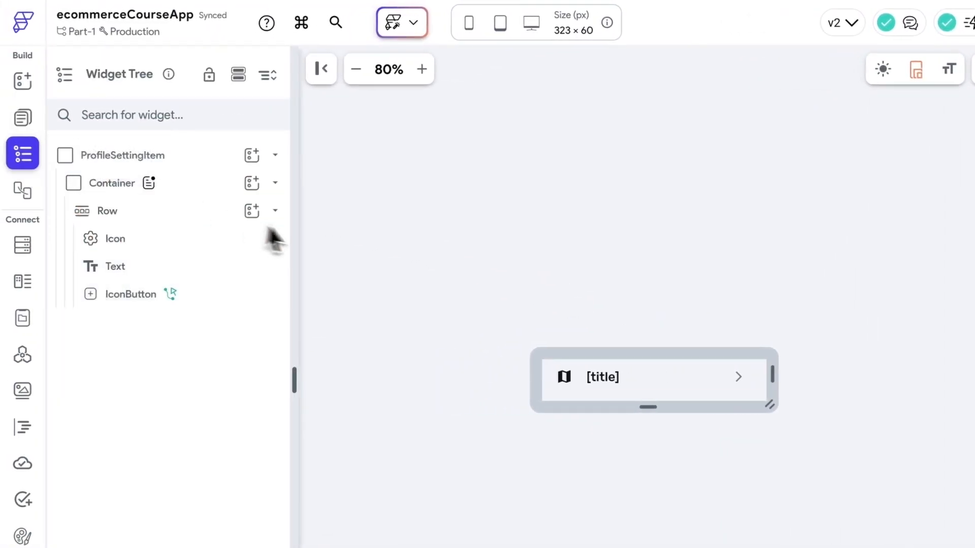
click(138, 156)
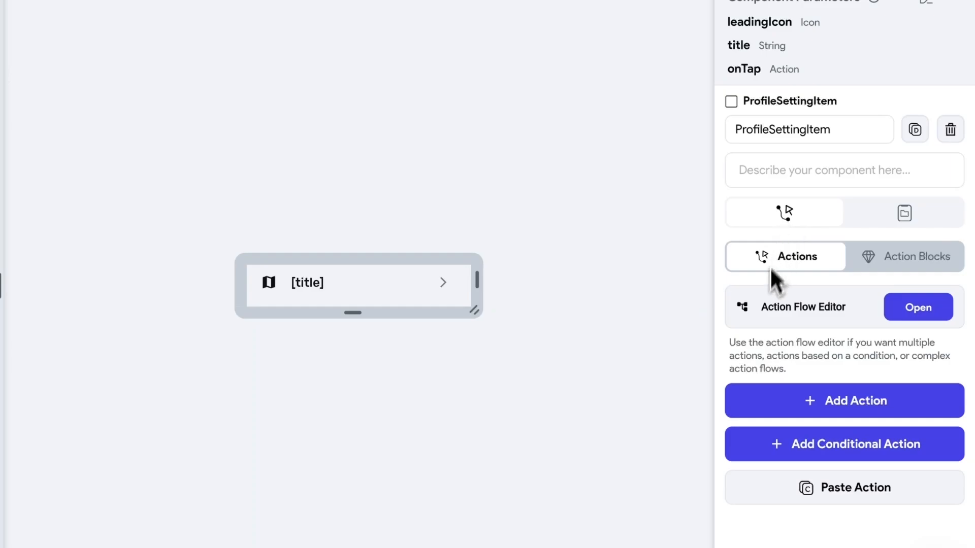
click(920, 325)
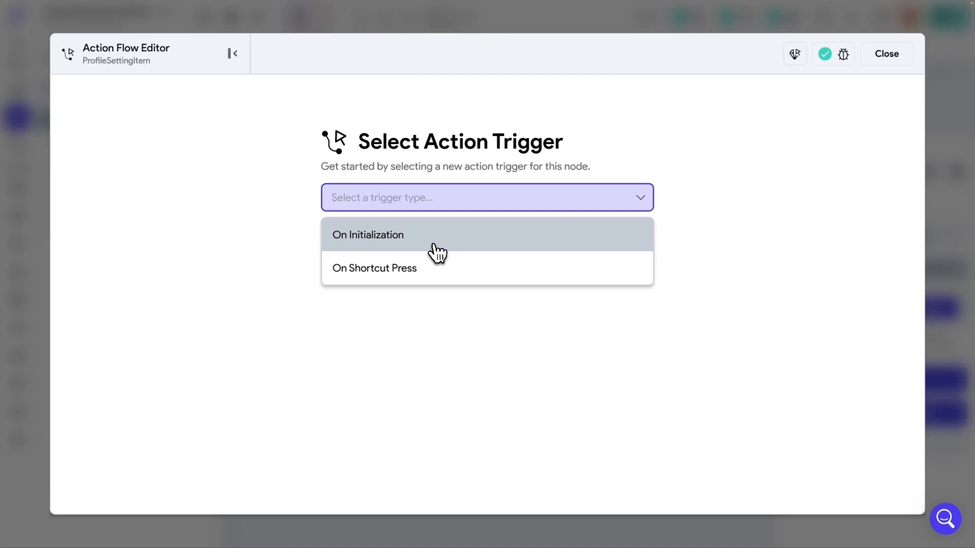
click(399, 244)
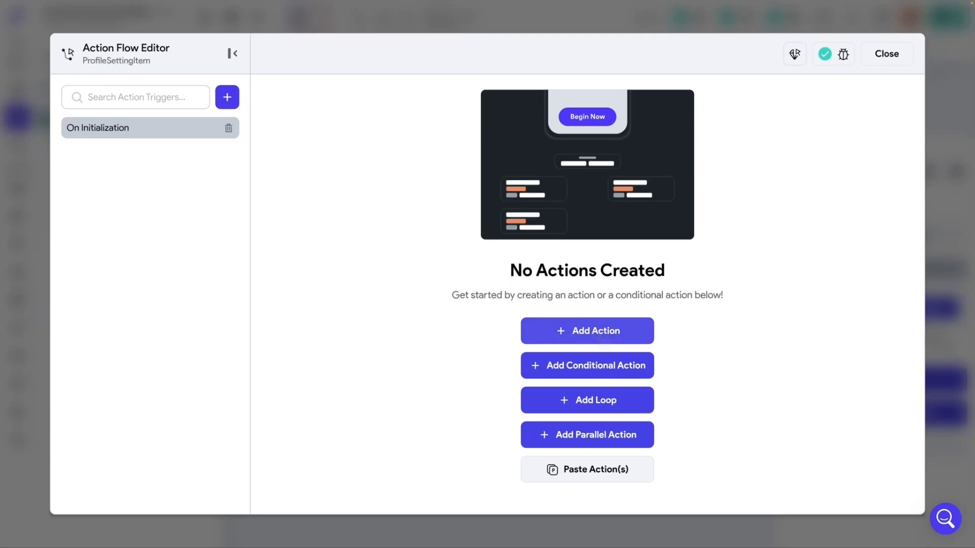
Add a Hide Snack Bar action to the On Initialization trigger and close the action flow.
click(602, 342)
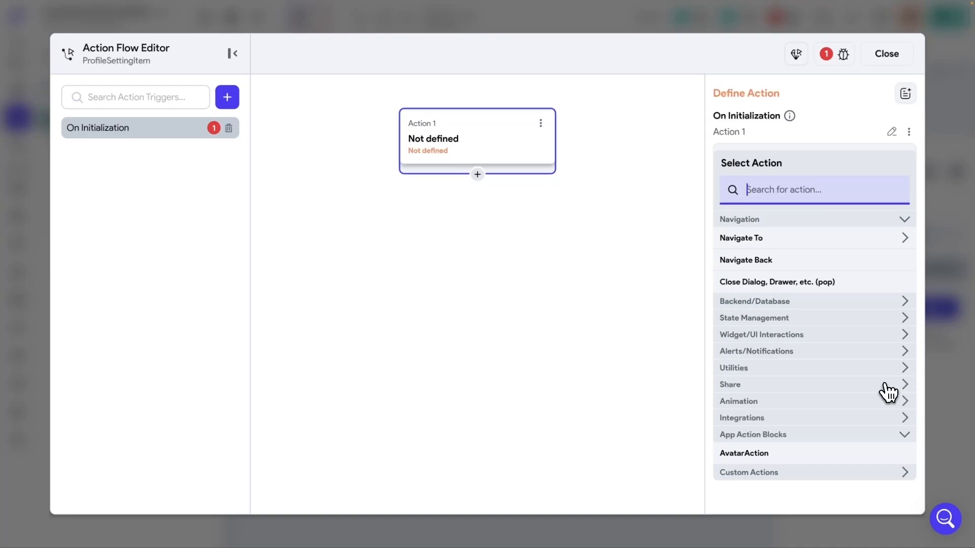
click(906, 353)
scroll(780, 403, down, 1)
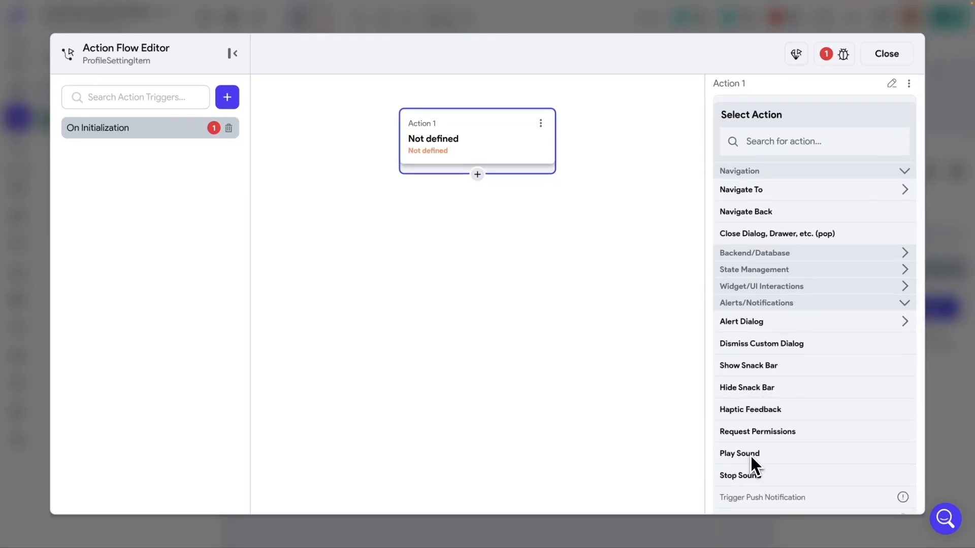
click(758, 391)
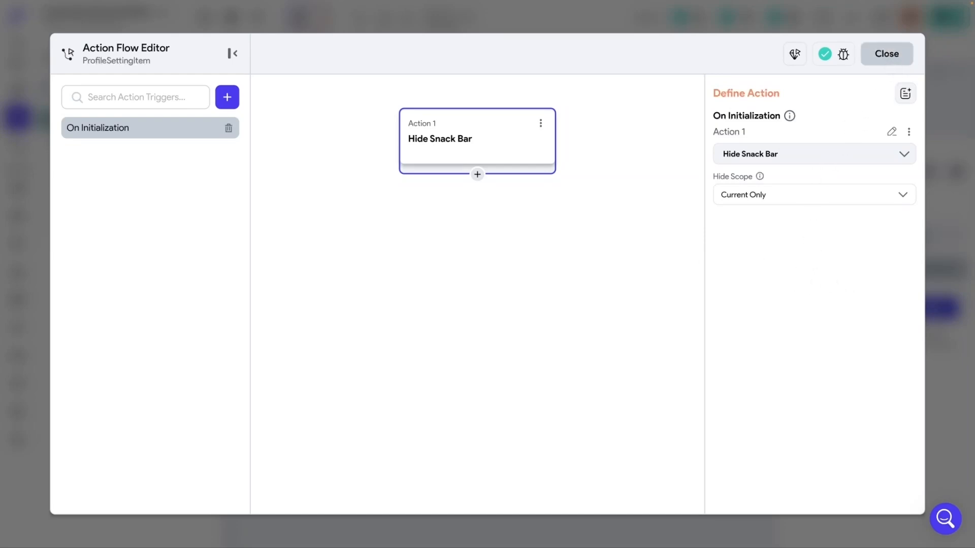
click(887, 54)
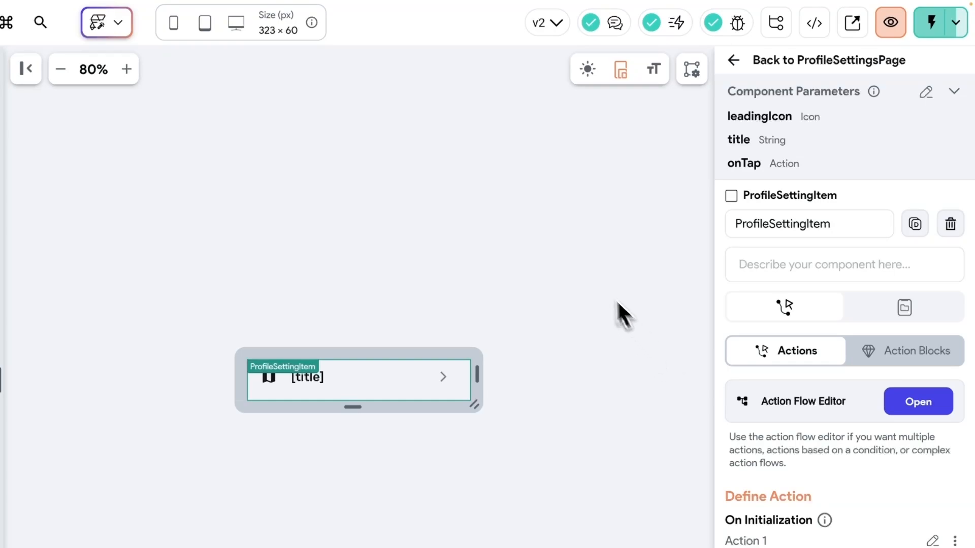
Create a commit on the Part-1 branch with the message "Add new Components".
click(775, 23)
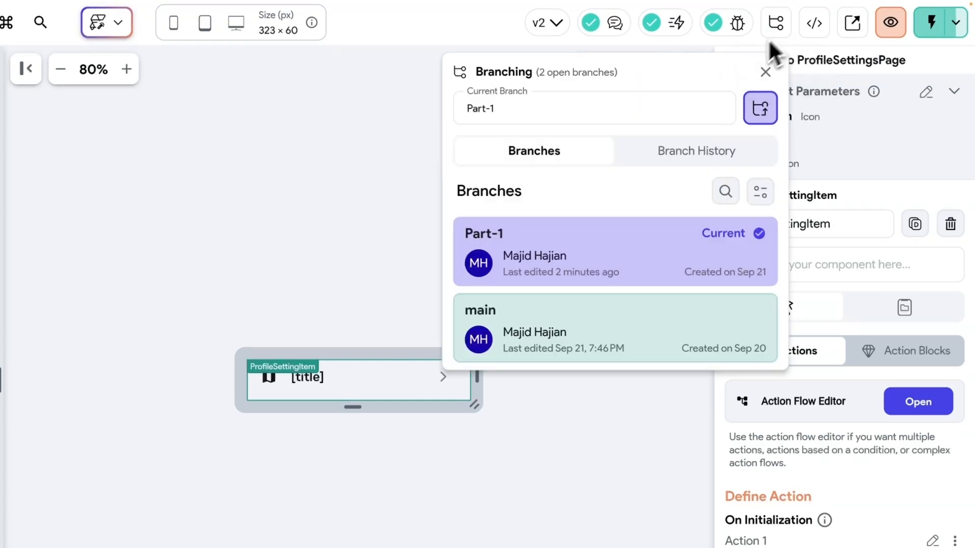
click(768, 116)
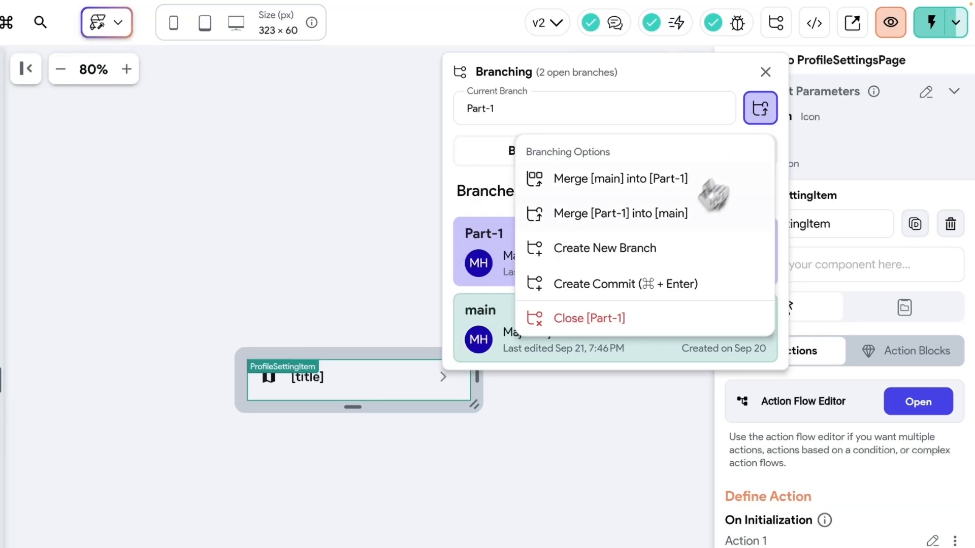
click(613, 284)
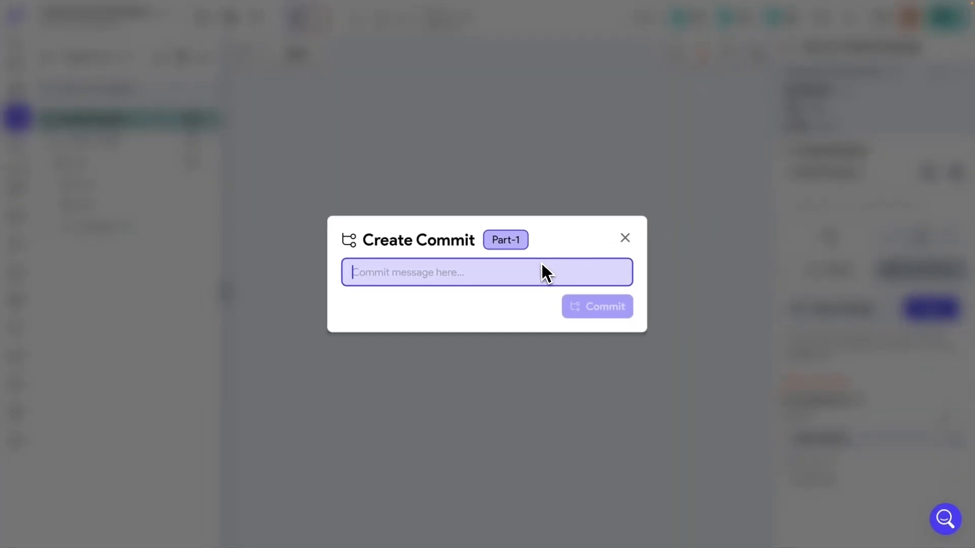
text(Component)
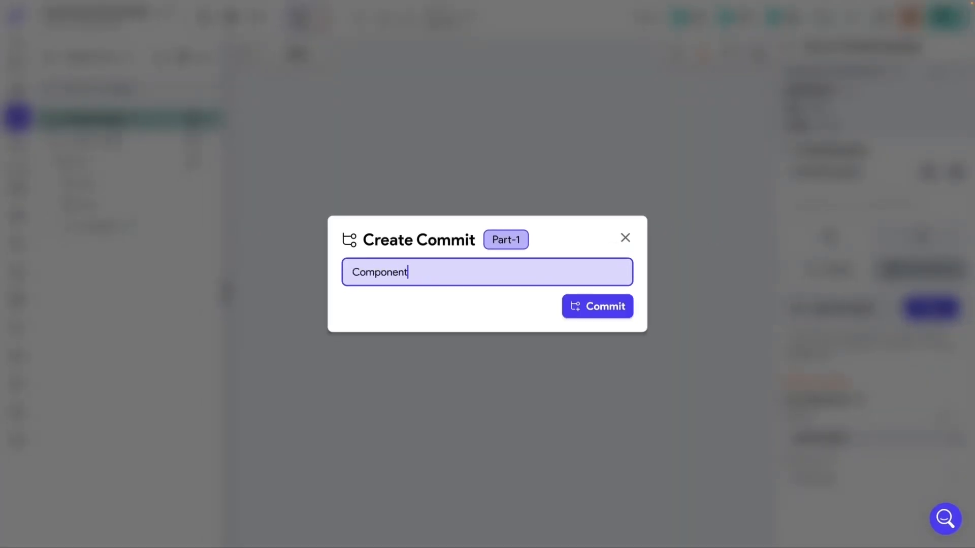
text(Add)
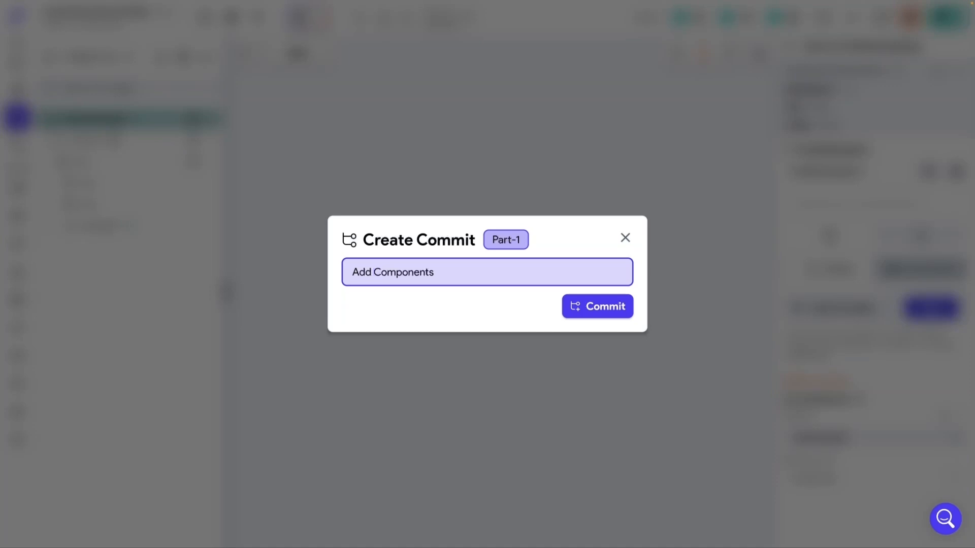
text( new)
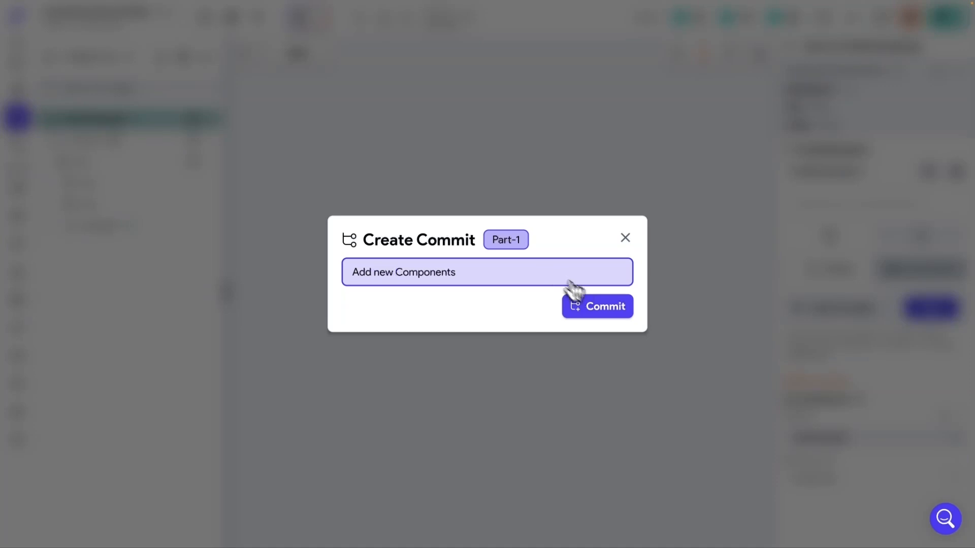
click(611, 313)
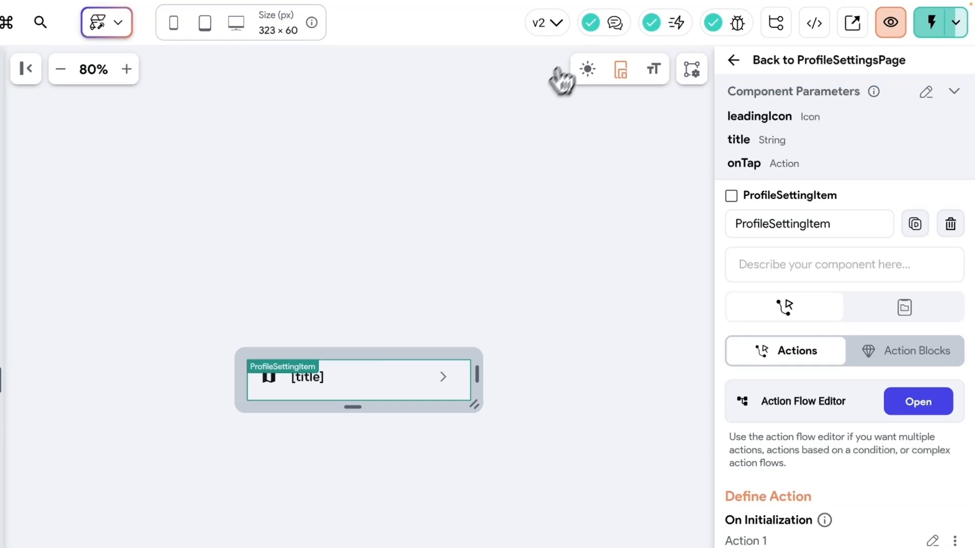
Save a new project version with the note "v3".
click(553, 27)
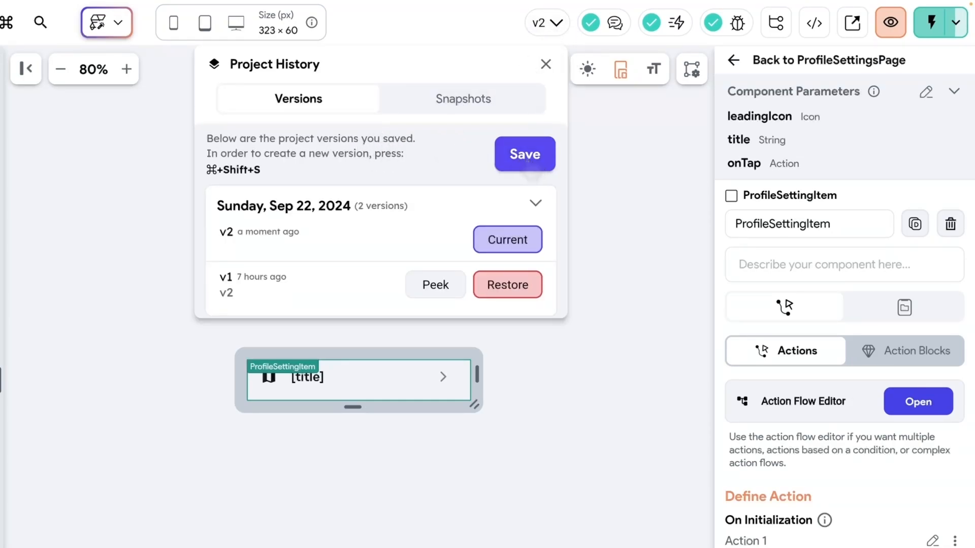
click(528, 161)
text(v3)
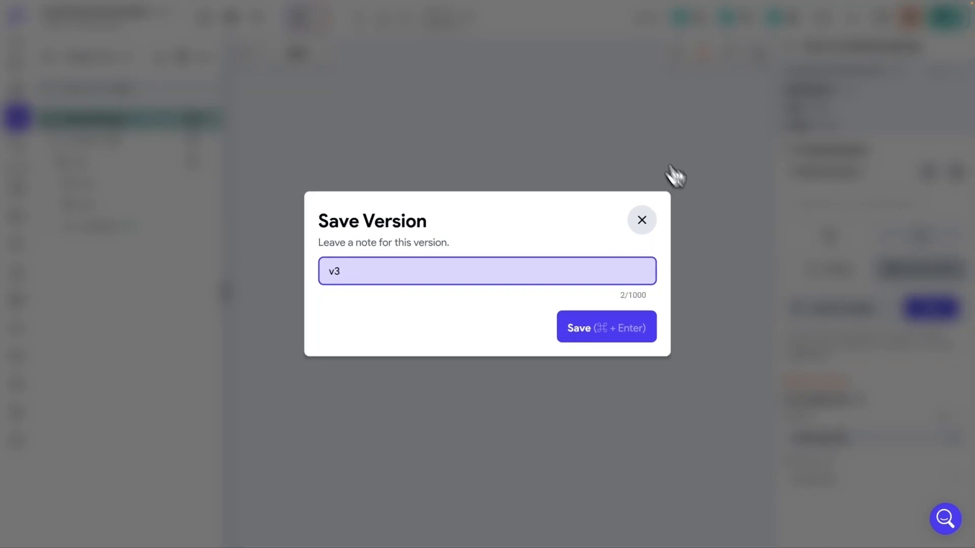
click(624, 331)
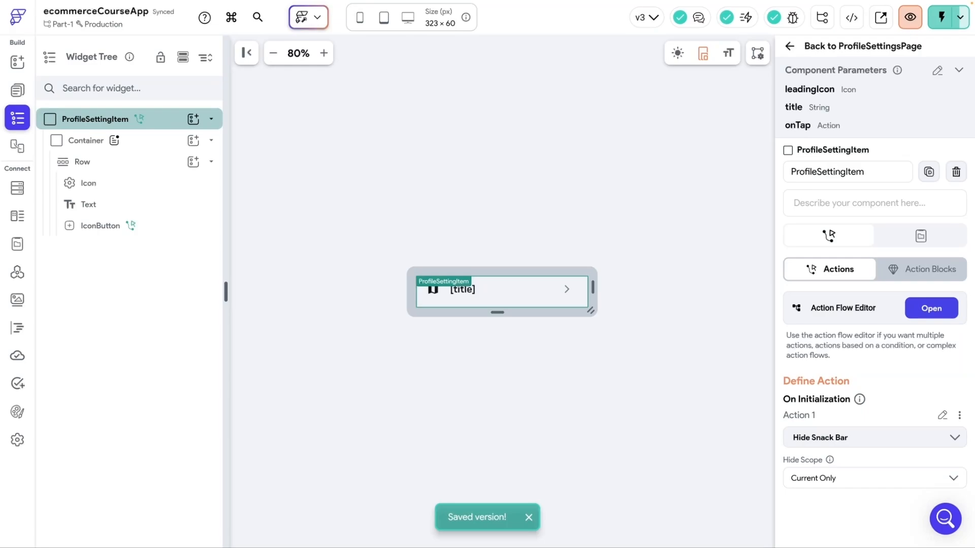
View the project's code export options, switch to the exported project in VS Code and examine its lib and components folders.
click(852, 19)
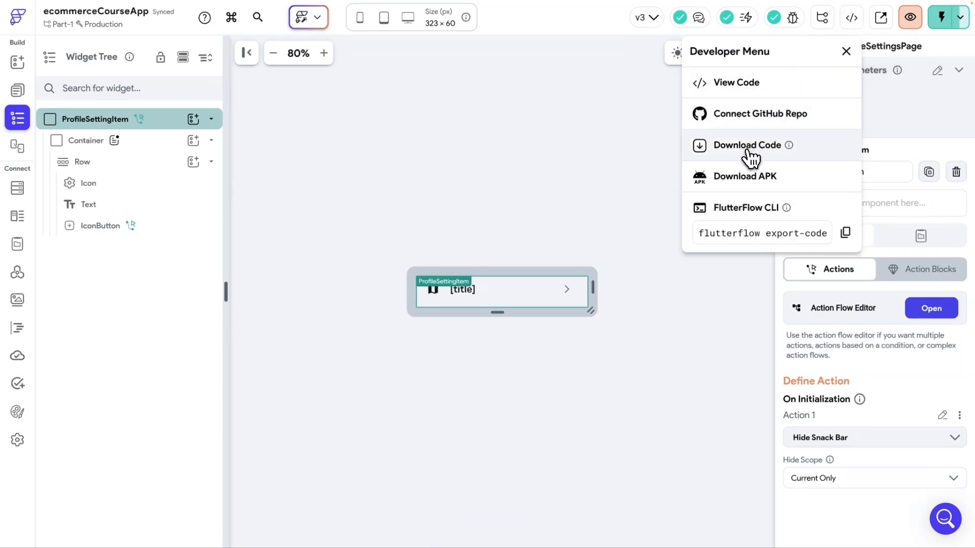
click(588, 170)
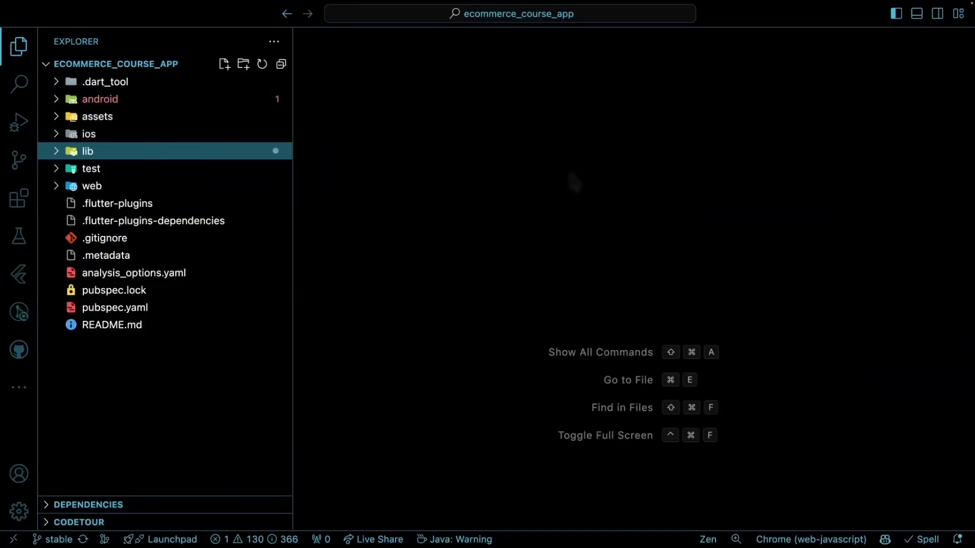
click(58, 154)
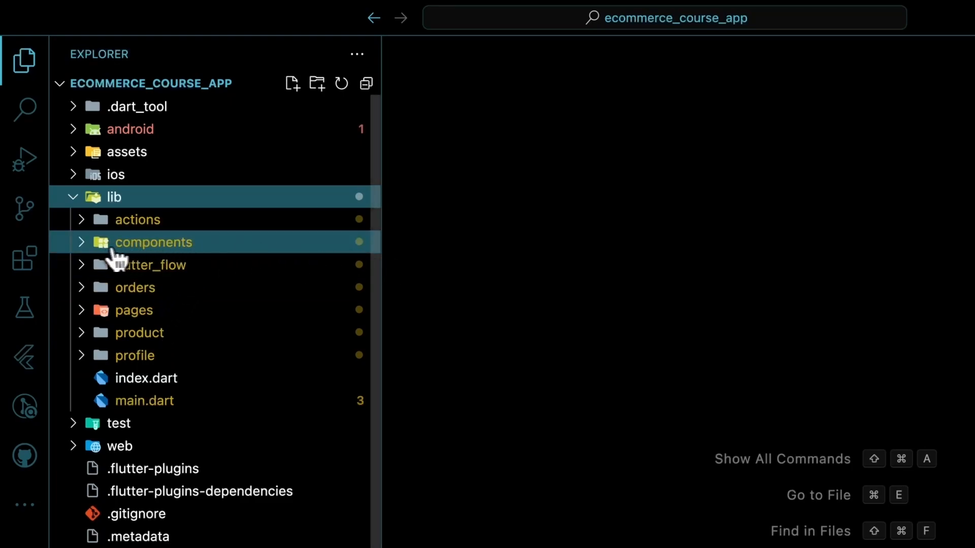
click(86, 248)
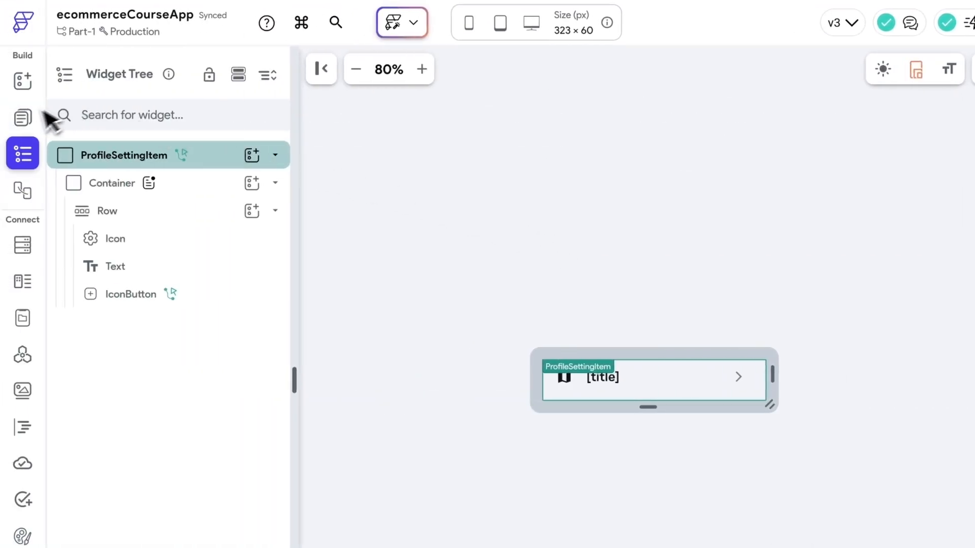
Return to FlutterFlow, collapse the pages, Orders and Product folders, and examine the Profile folder's pages and components.
click(24, 121)
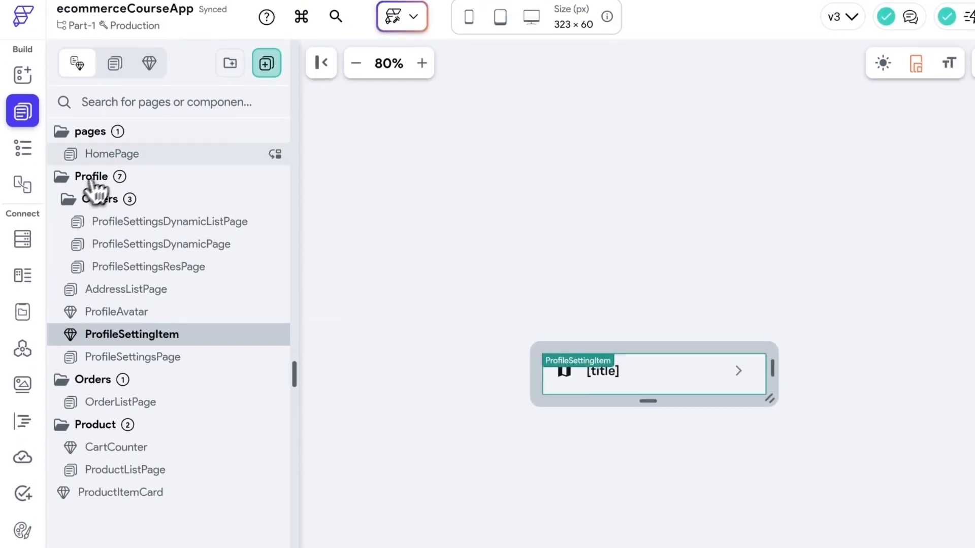
click(93, 137)
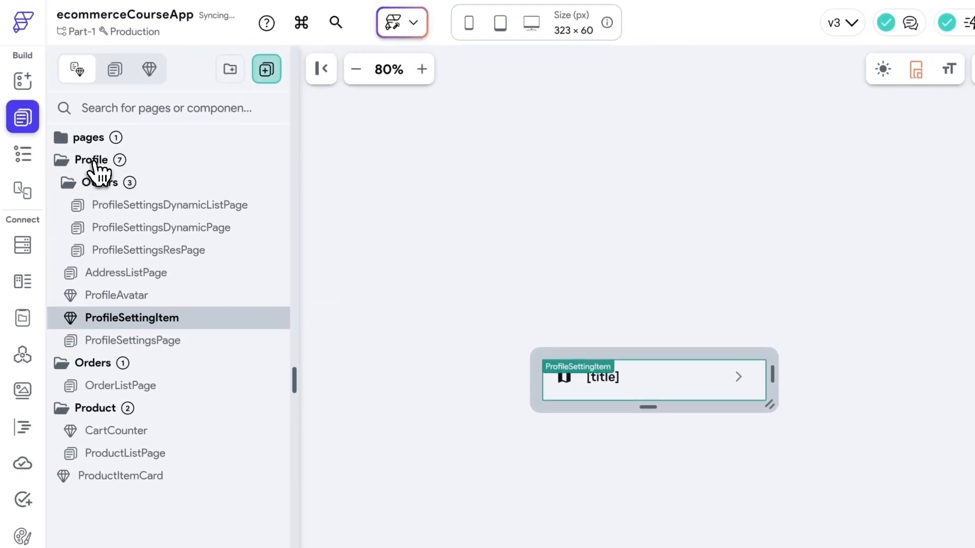
click(92, 160)
click(94, 184)
click(94, 205)
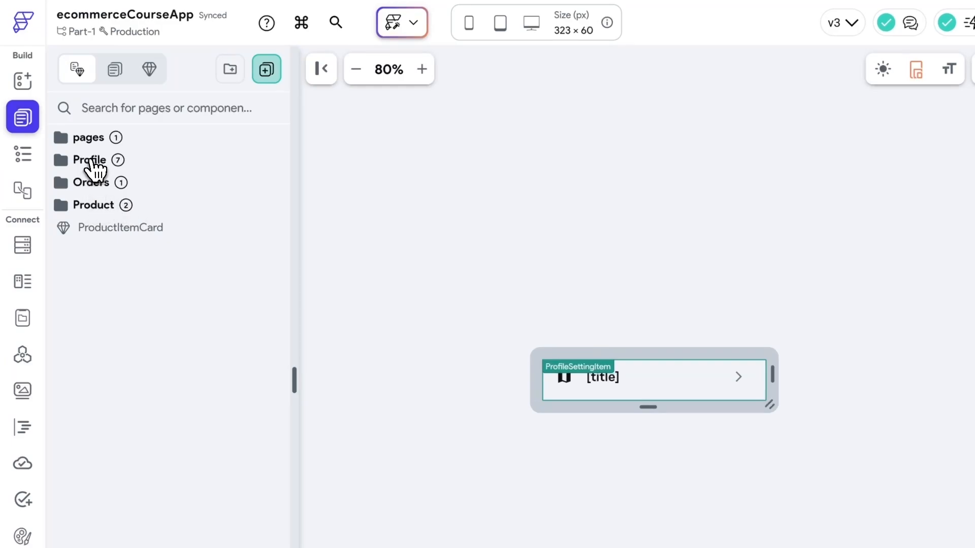
click(90, 161)
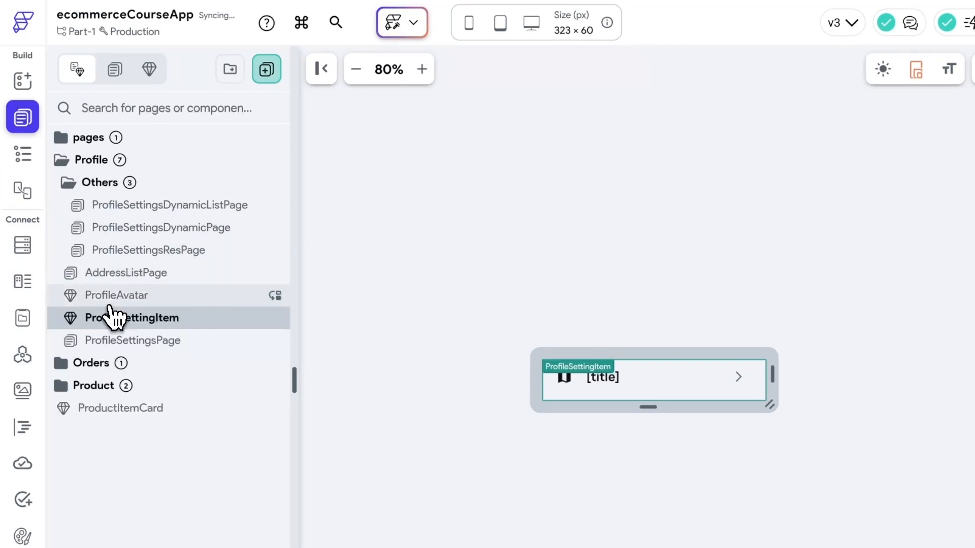
click(92, 182)
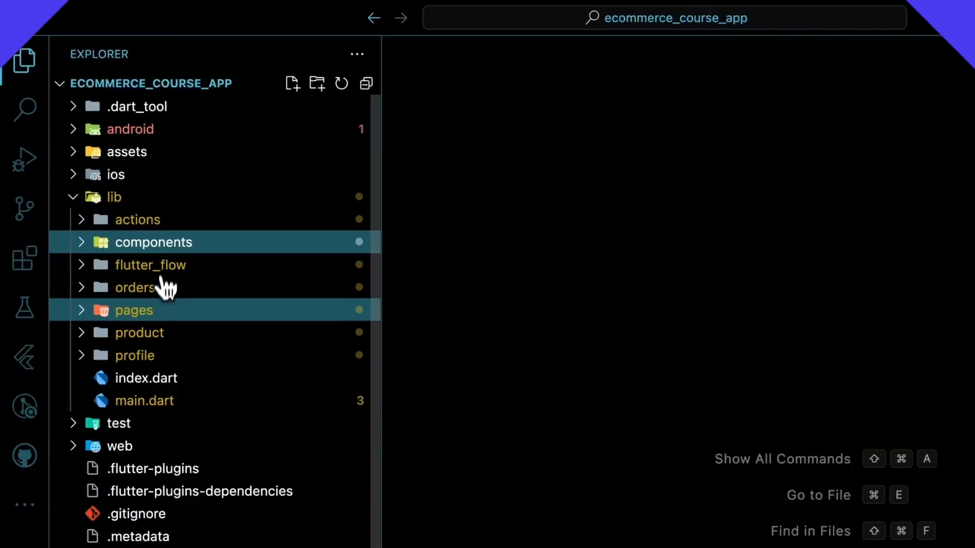
Switch to VS Code and examine profile_avatar_widget.dart in the profile/profile_avatar folder.
click(144, 359)
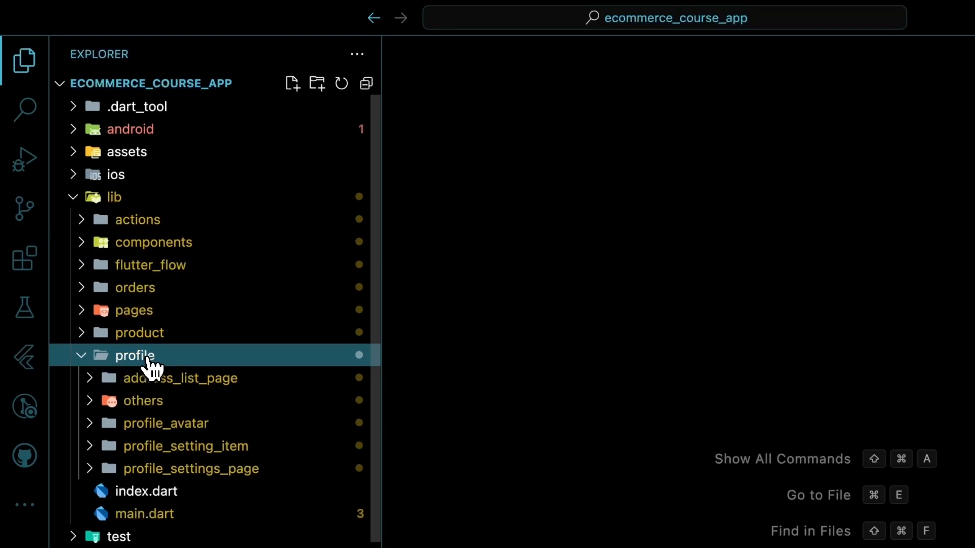
click(179, 425)
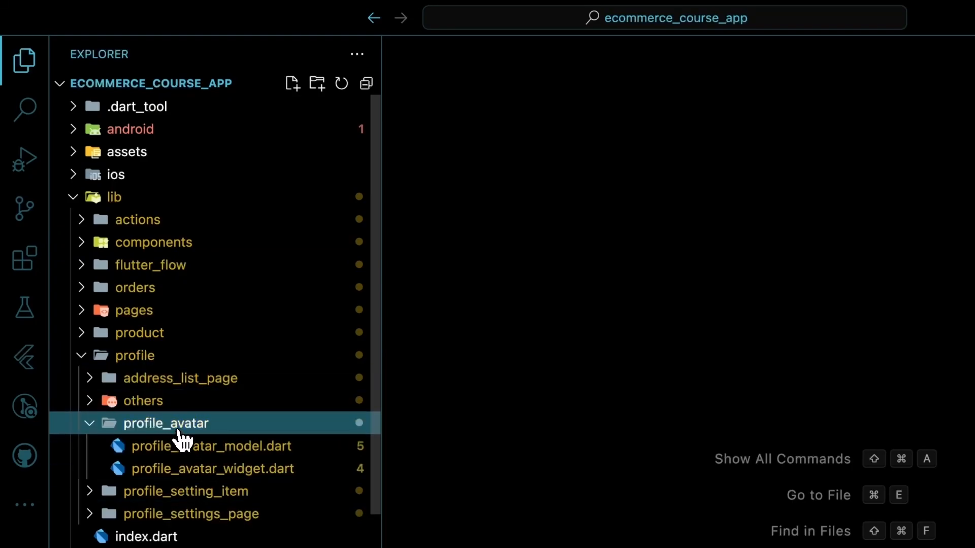
click(245, 484)
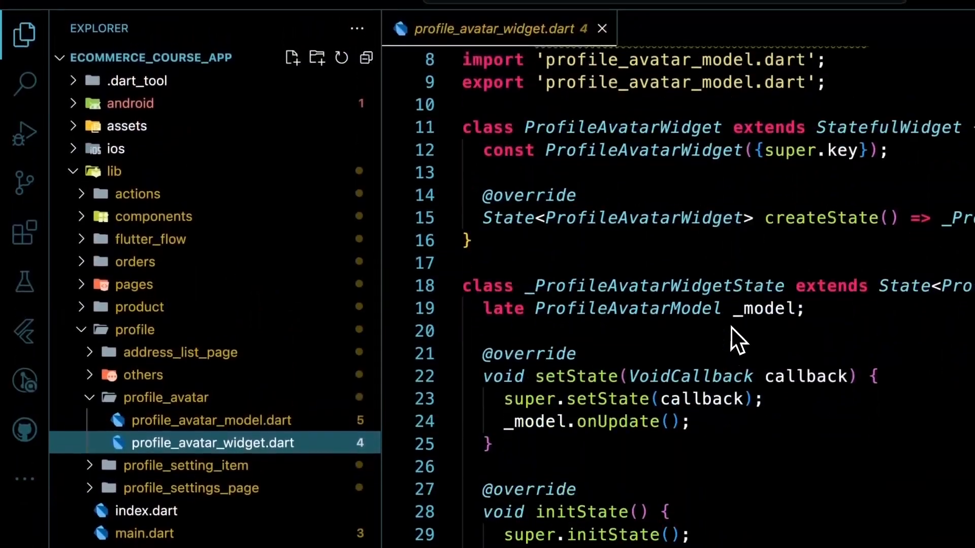
scroll(732, 330, up, 3)
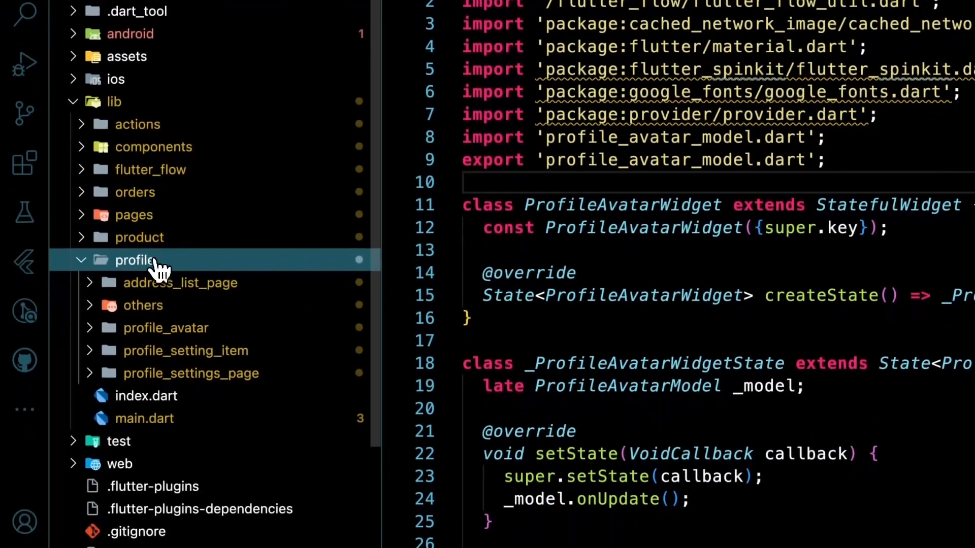
Open the profile_setting_item folder's widget file and examine the constructor parameters and fields of ProfileSettingItemWidget.
click(218, 353)
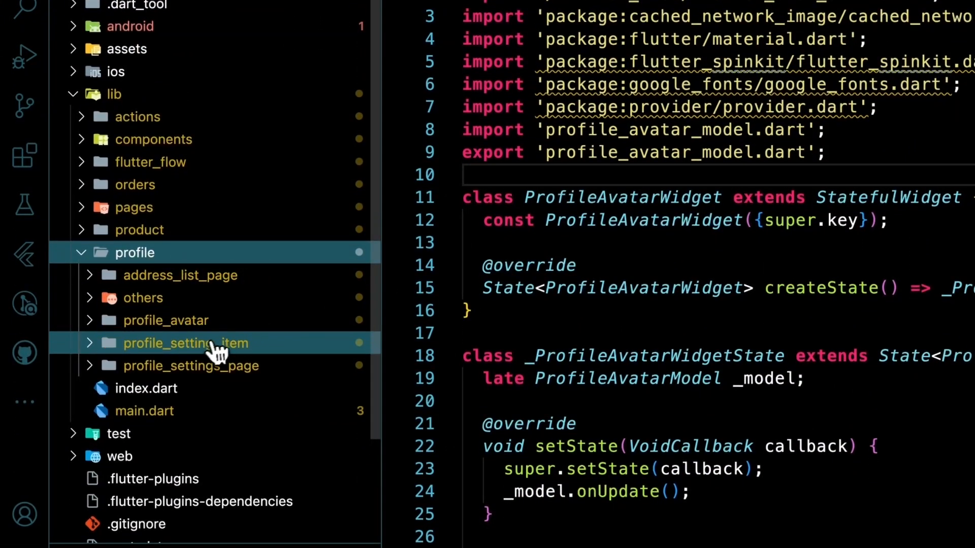
click(198, 350)
click(216, 388)
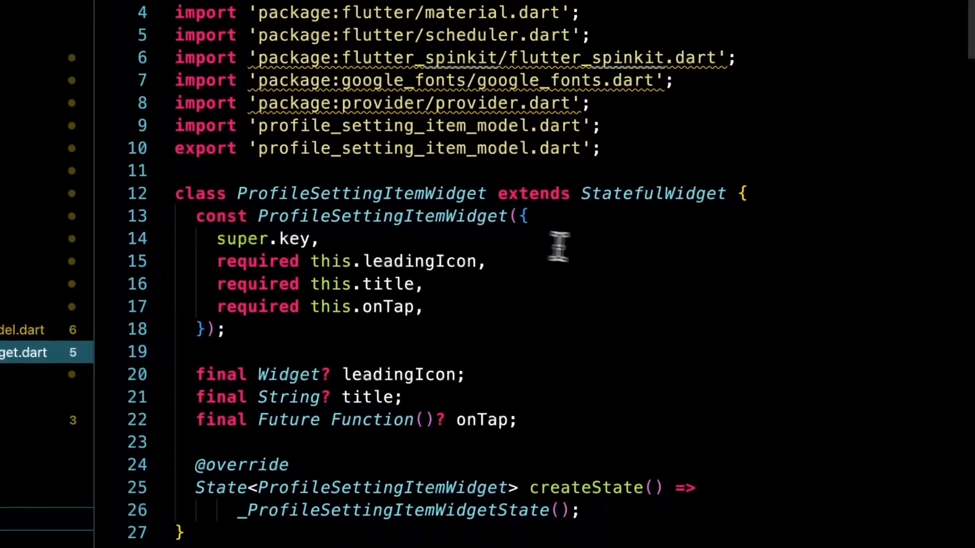
scroll(863, 229, down, 3)
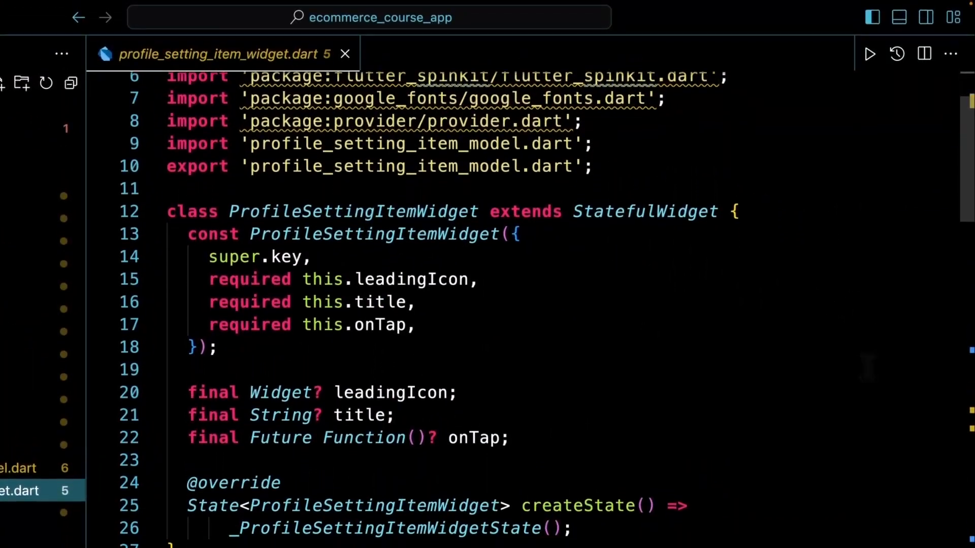
Go through the required leadingIcon, title and onTap parameters in the ProfileSettingItemWidget constructor and the matching onTap field declaration.
click(656, 268)
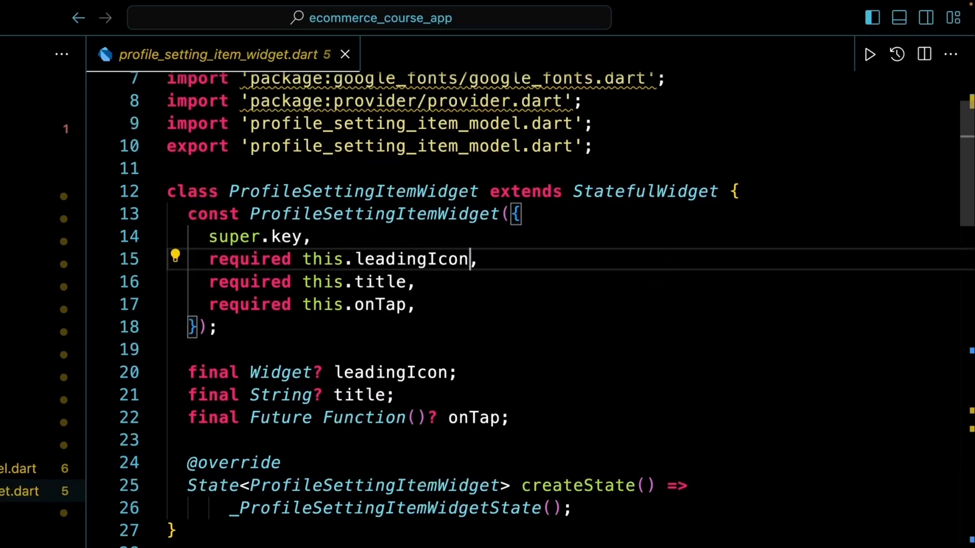
key(Down)
key(Down)
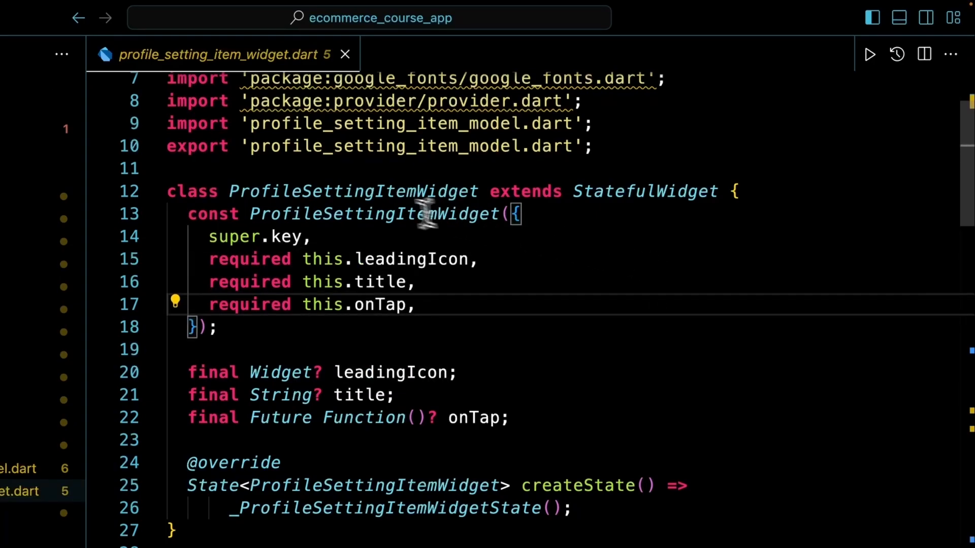
click(403, 194)
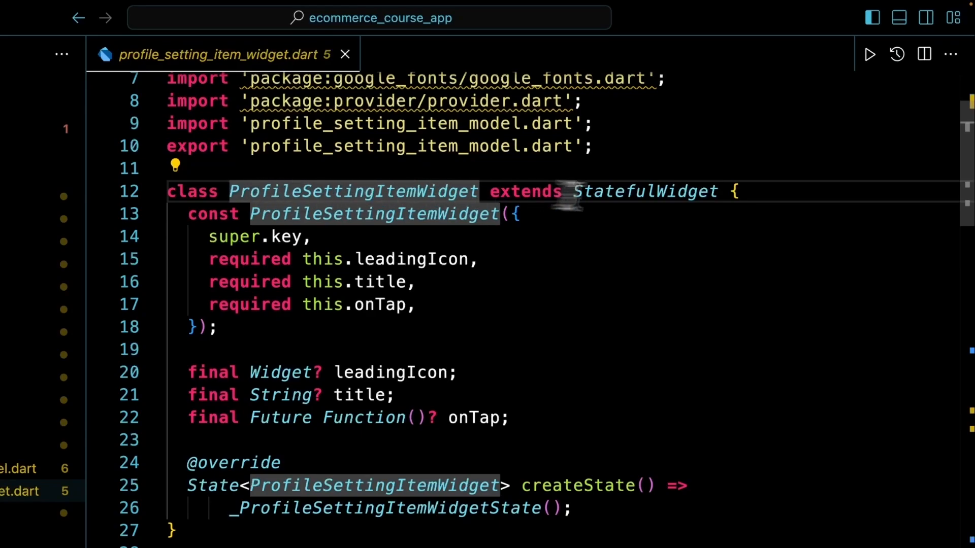
click(760, 190)
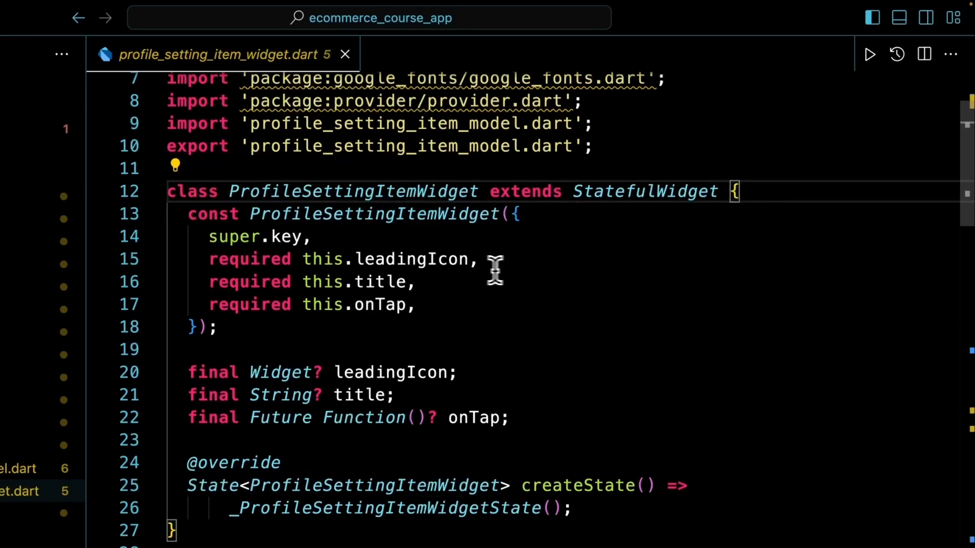
click(511, 262)
key(Down)
key(Down)
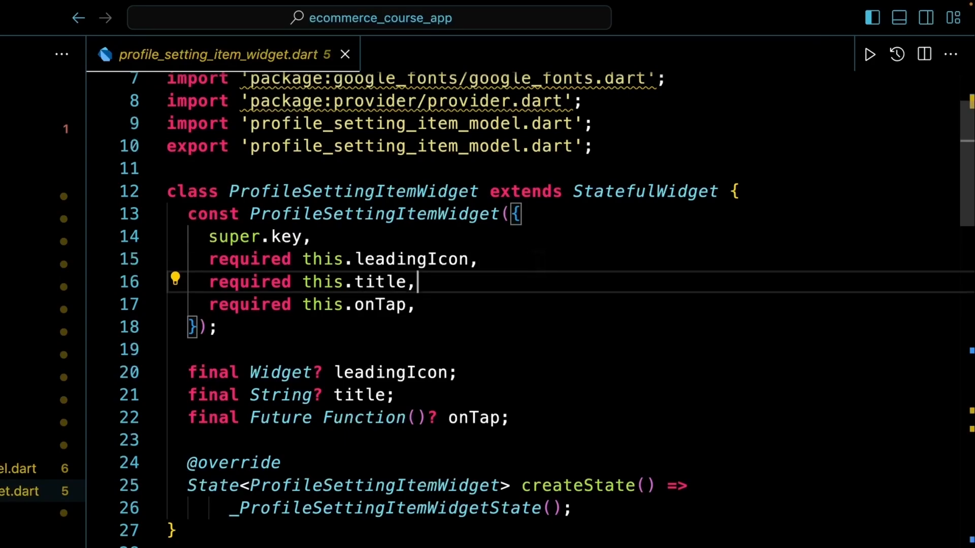
key(Up)
key(Up)
key(Down)
key(Down)
key(Left)
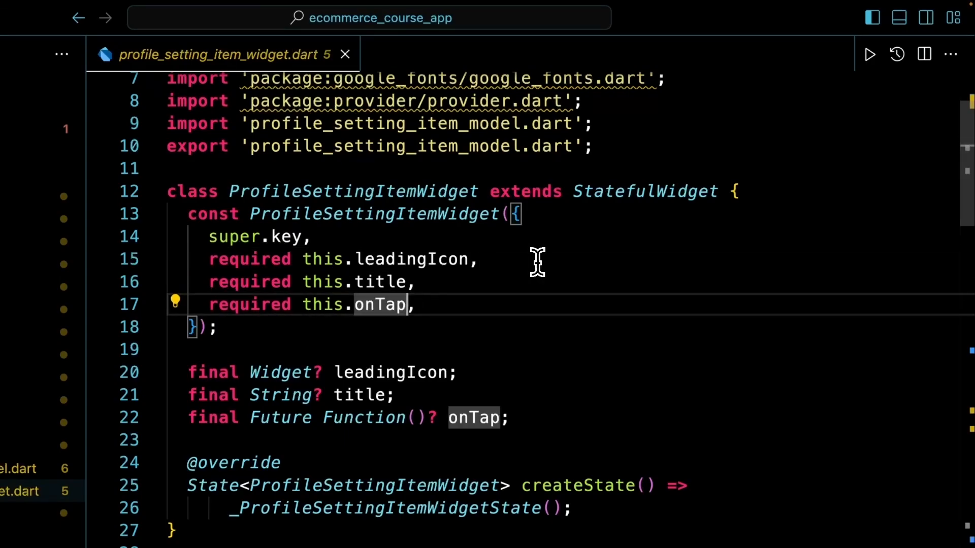
click(531, 418)
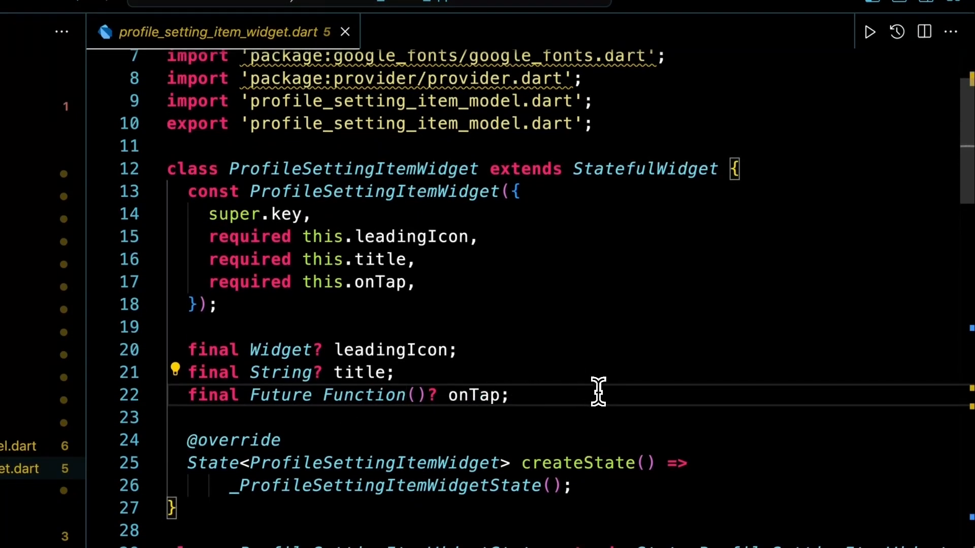
Examine the _ProfileSettingItemWidgetState class, especially initState and its component load action.
scroll(609, 386, down, 1)
scroll(681, 339, down, 3)
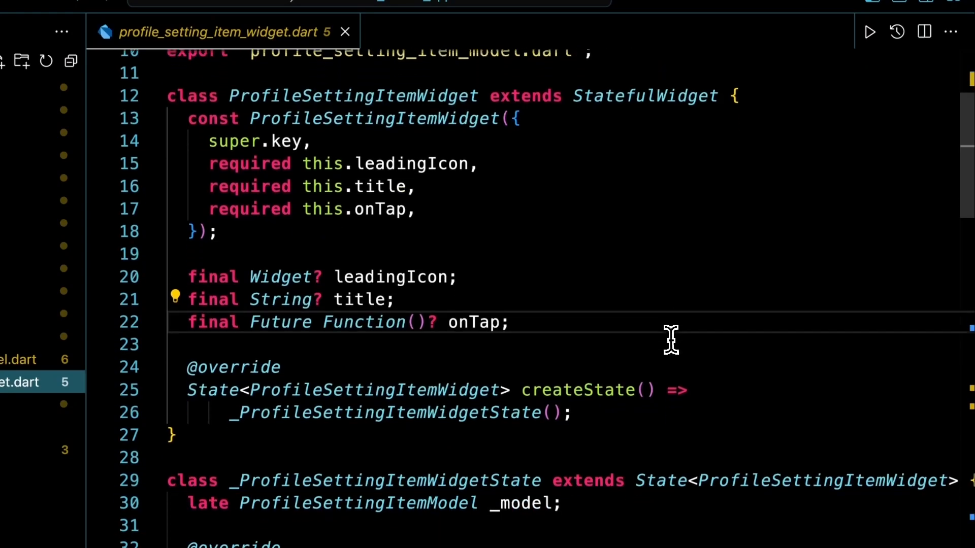
scroll(671, 339, down, 6)
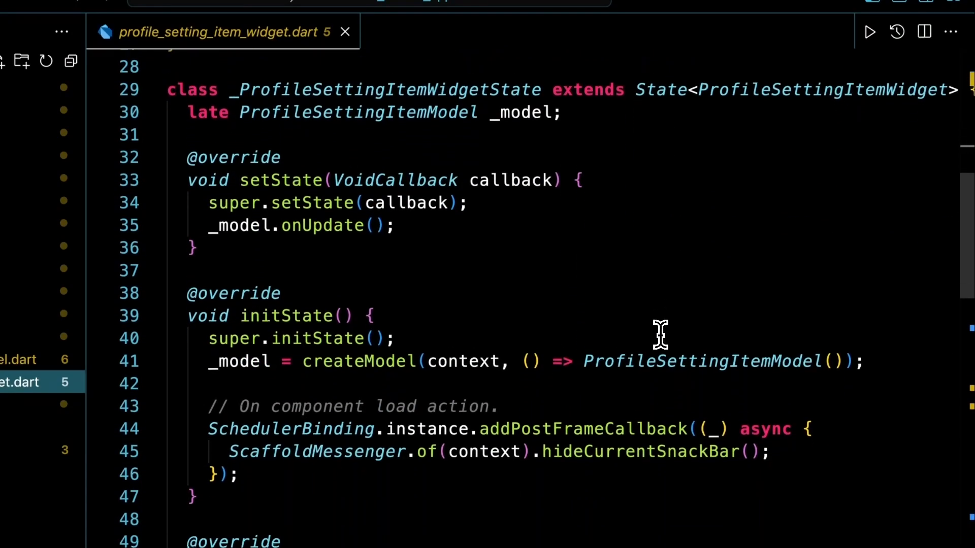
click(660, 309)
scroll(437, 204, down, 7)
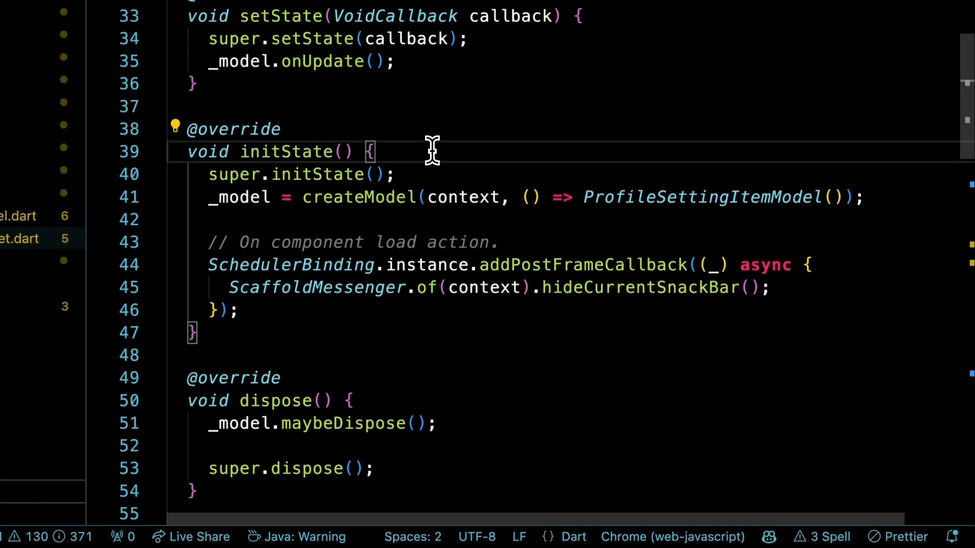
click(532, 234)
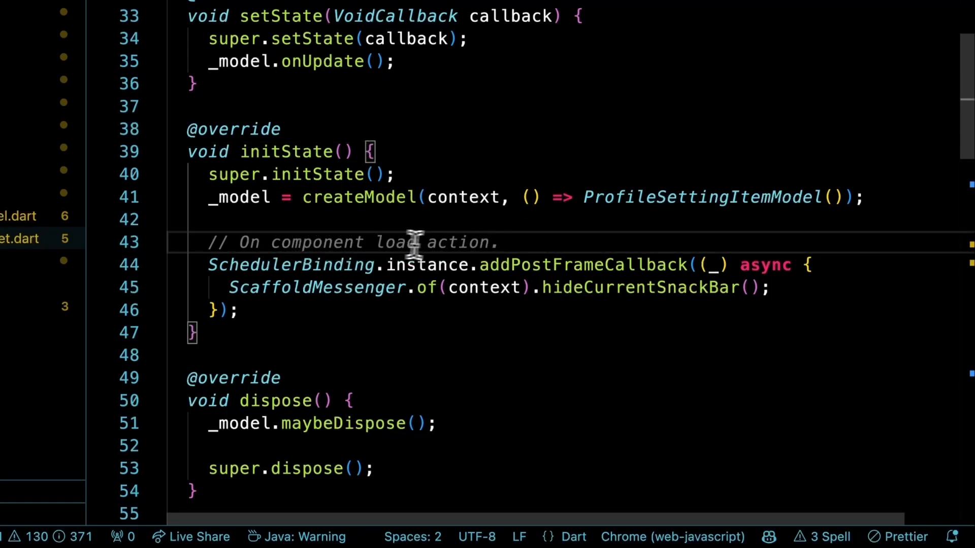
click(264, 314)
click(834, 293)
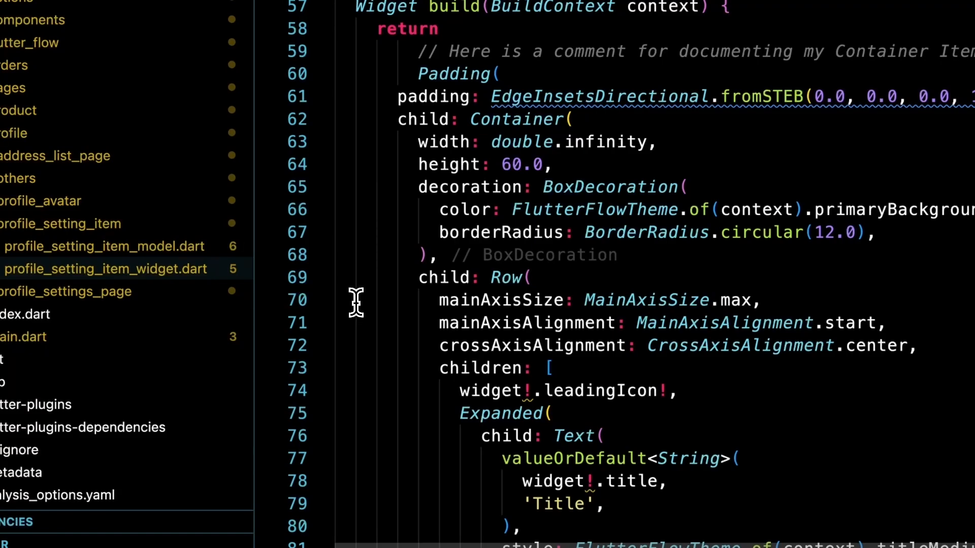
Examine how the build method's Row uses the leadingIcon parameter and the title parameter with its default value.
scroll(356, 303, down, 5)
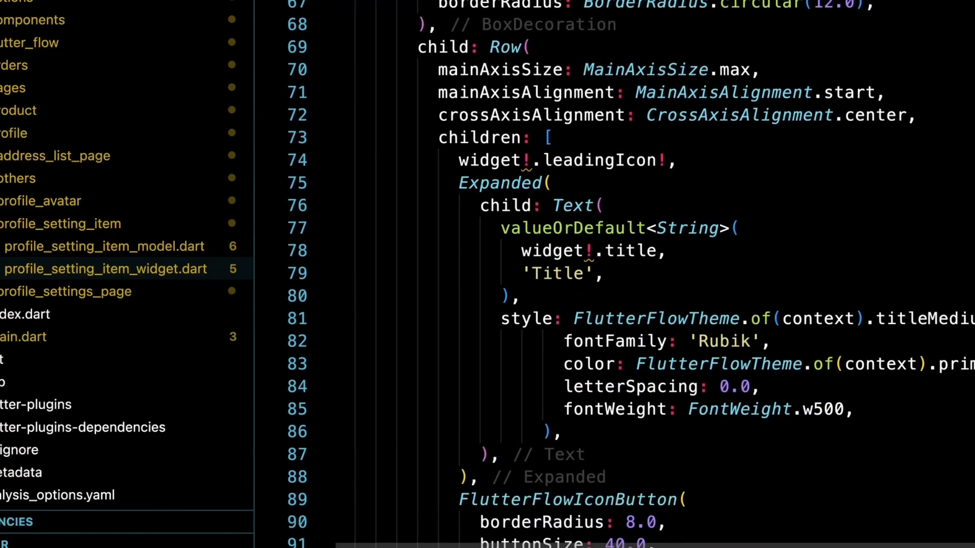
scroll(356, 302, down, 2)
scroll(354, 305, up, 2)
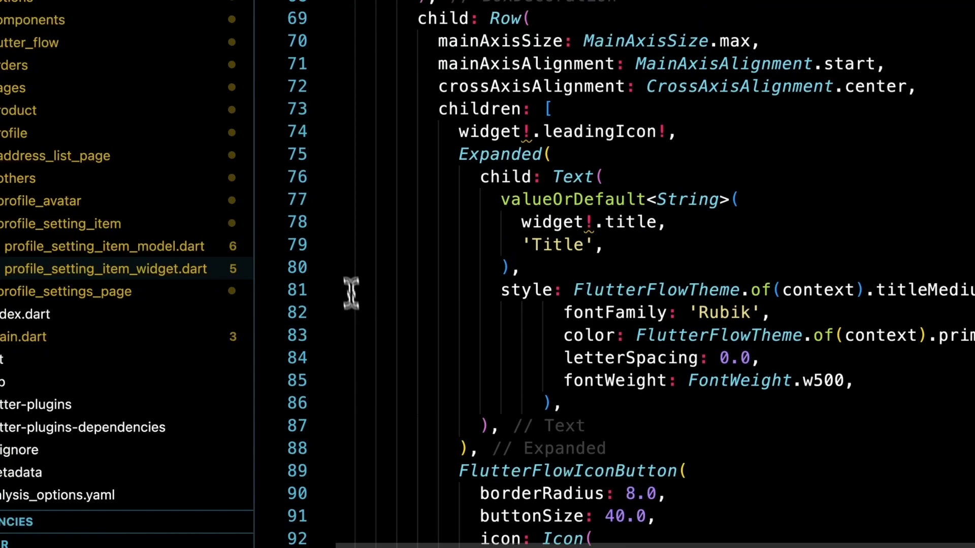
click(411, 178)
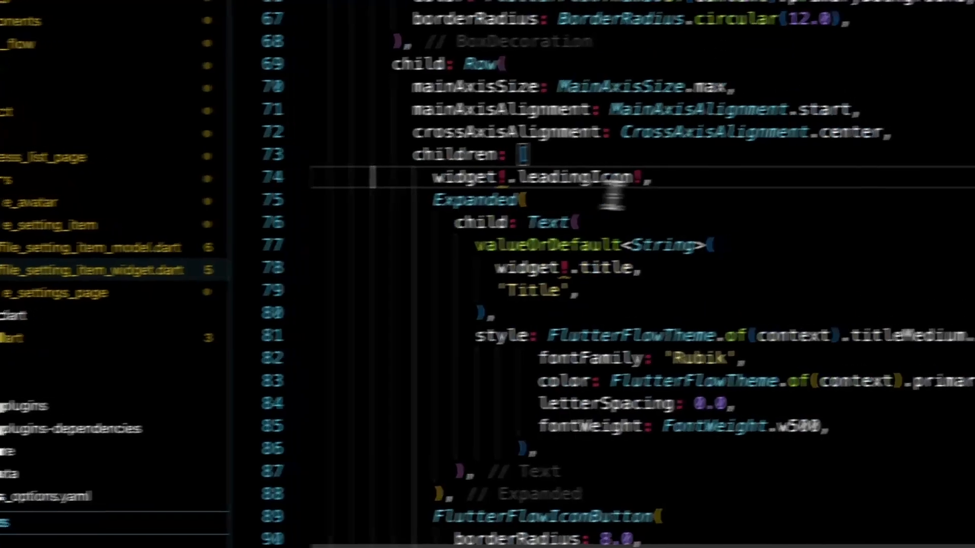
click(757, 176)
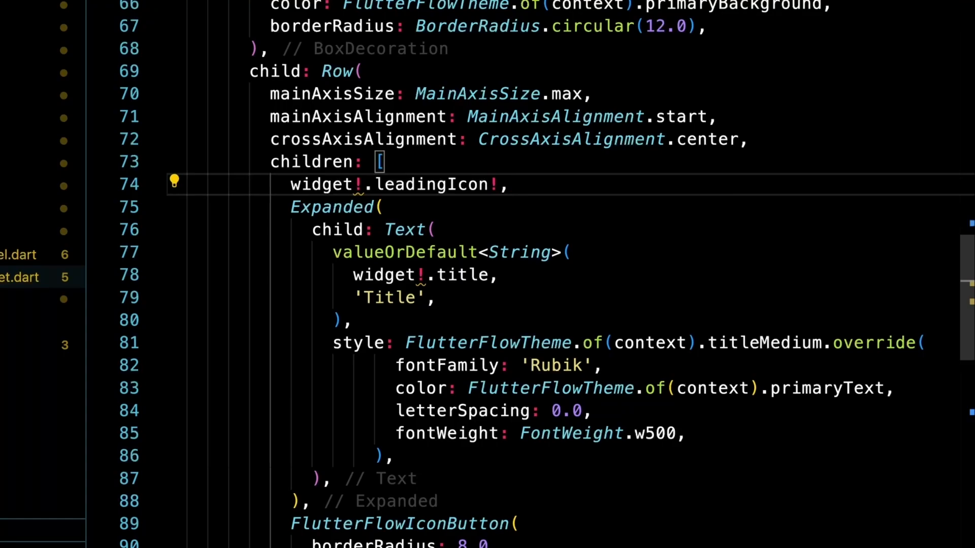
key(Left)
key(Right)
key(Right)
scroll(218, 298, down, 2)
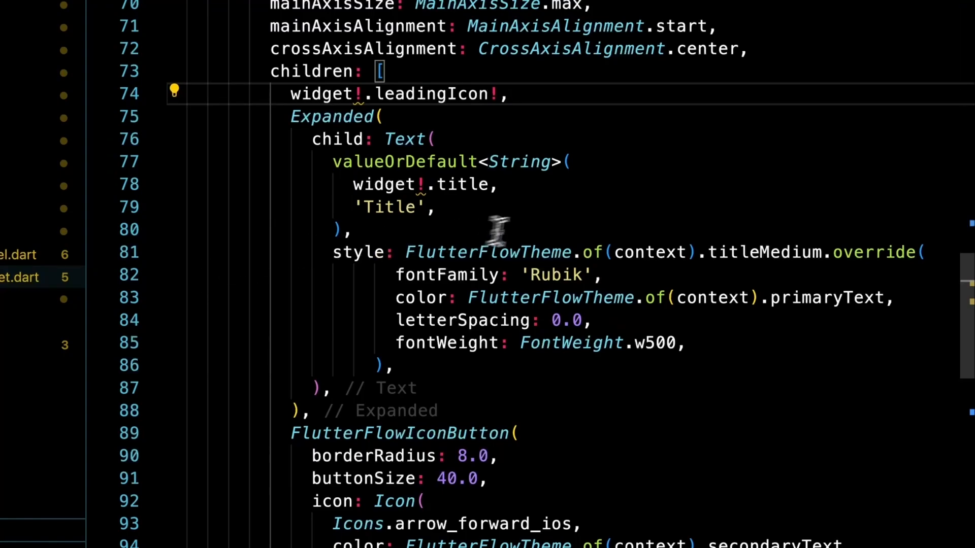
click(561, 186)
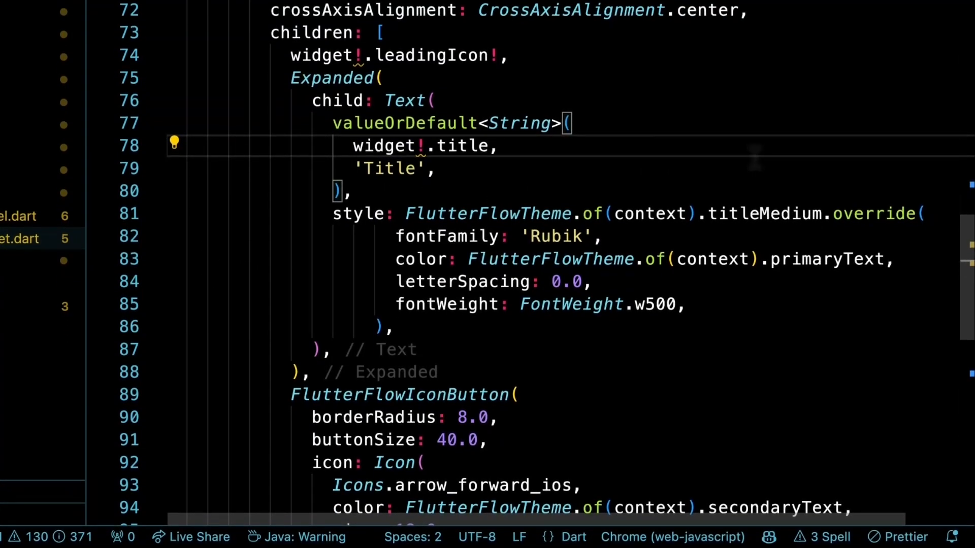
key(Down)
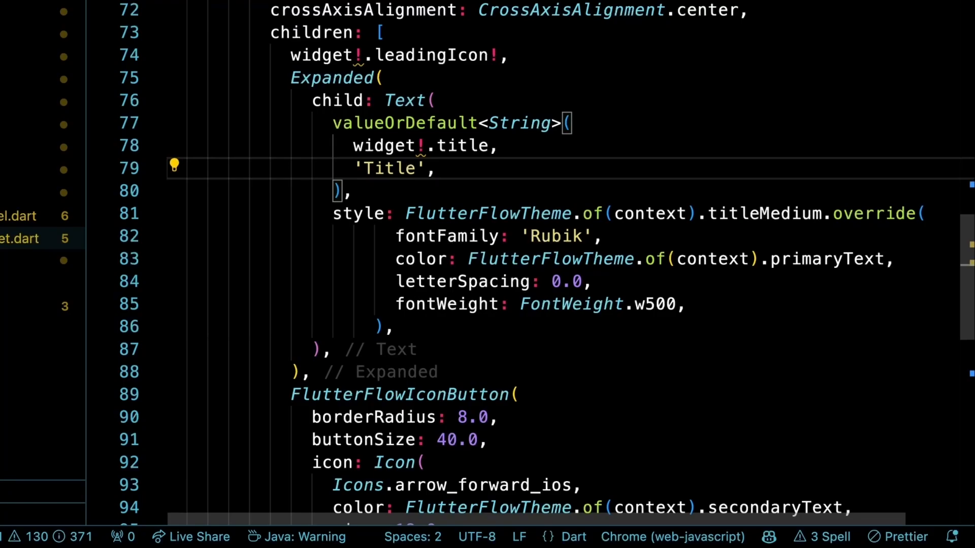
Examine the FlutterFlowIconButton's onPressed handler, including the ProfileItemCallBackAction comment and the onTap callback call.
scroll(216, 290, down, 5)
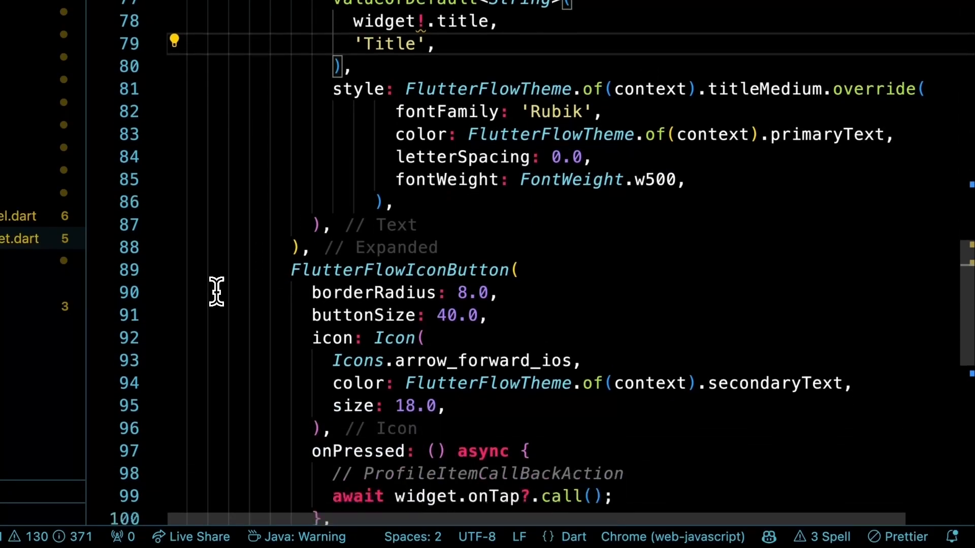
scroll(216, 290, down, 2)
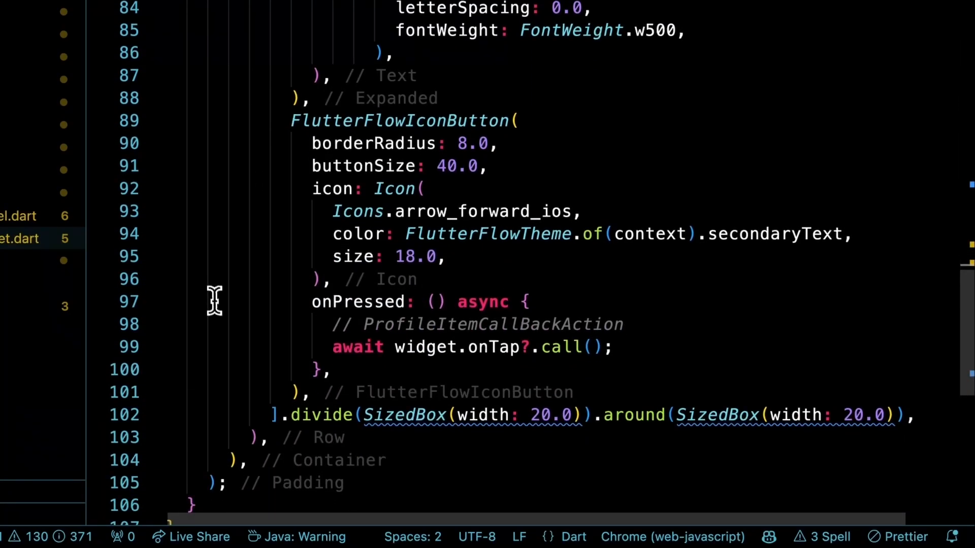
click(527, 303)
scroll(708, 333, up, 3)
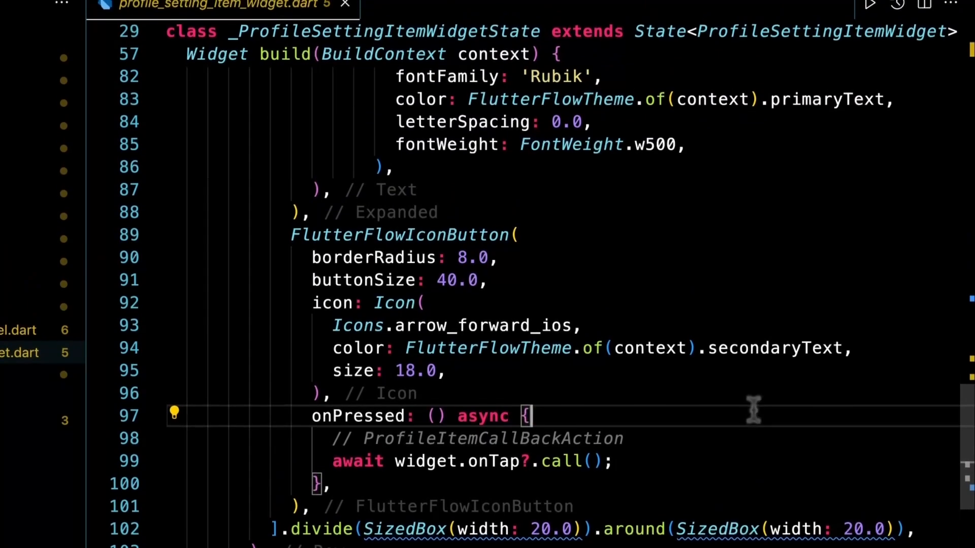
double_click(605, 440)
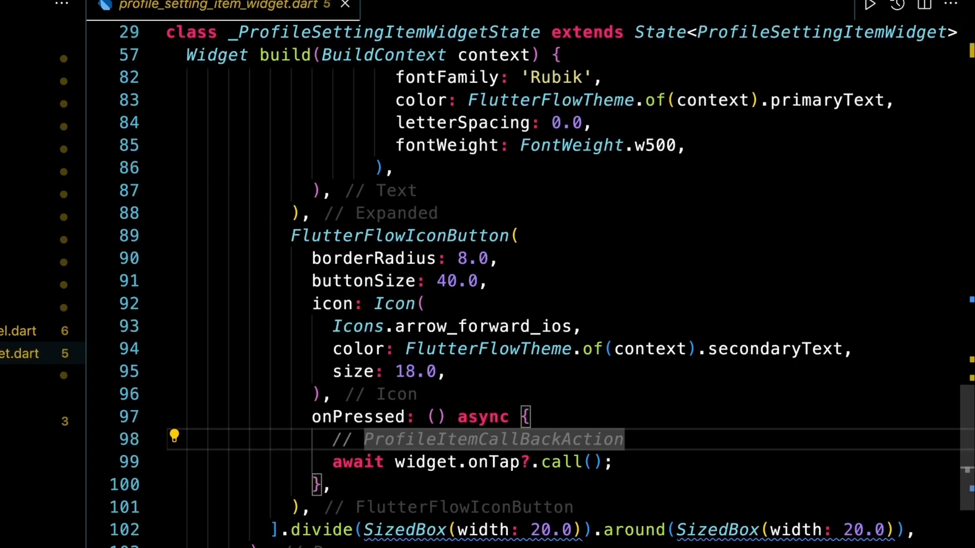
click(615, 462)
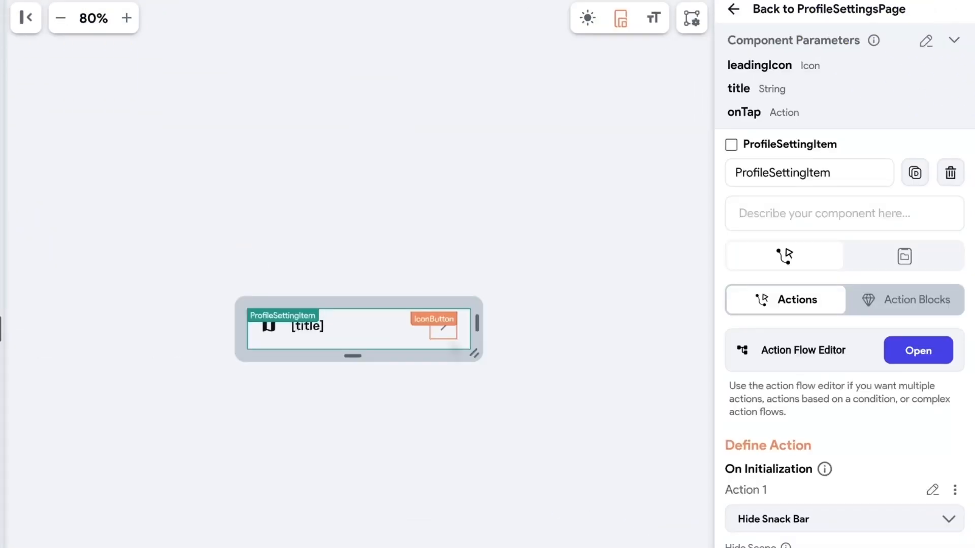
Switch to FlutterFlow, select the ProfileSettingItem component's IconButton and open its Action Flow Editor.
click(451, 335)
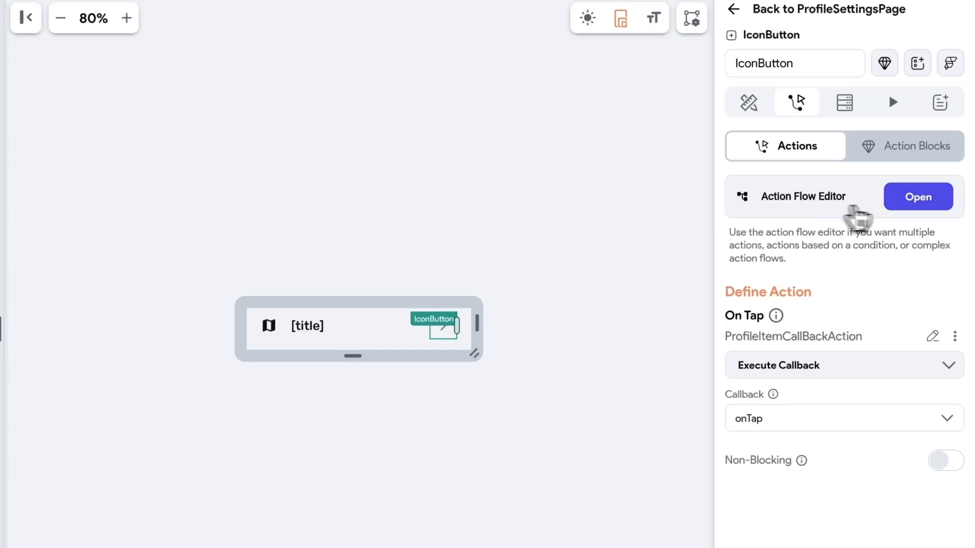
click(924, 204)
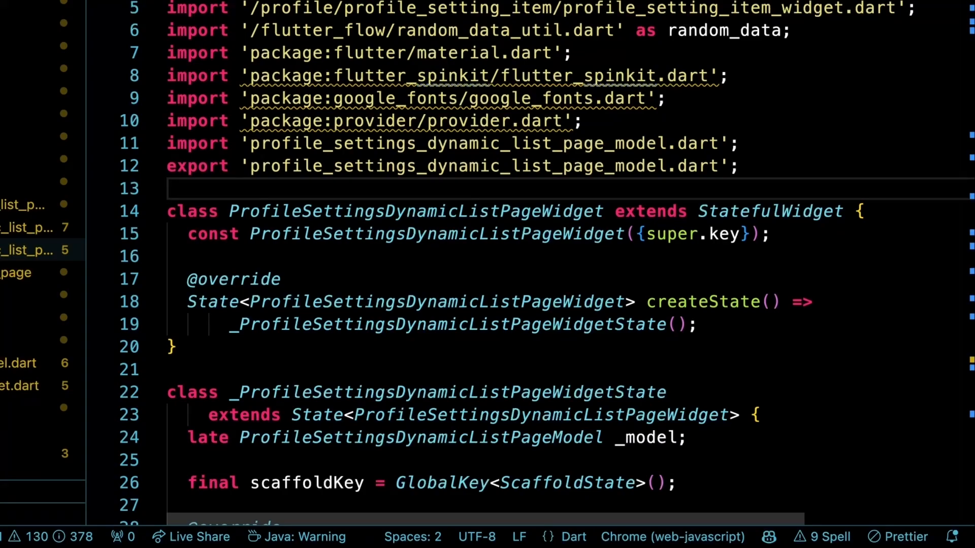
Switch to VS Code and search the ProfileSettingsDynamicListPageWidget file for ProfileSettingItemWidget.
drag(229, 212, 376, 212)
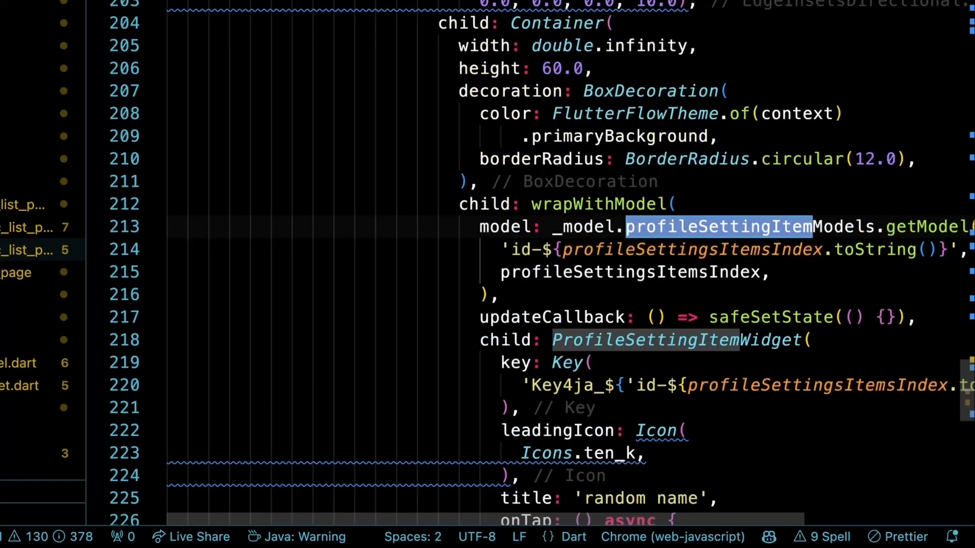
text(Widget)
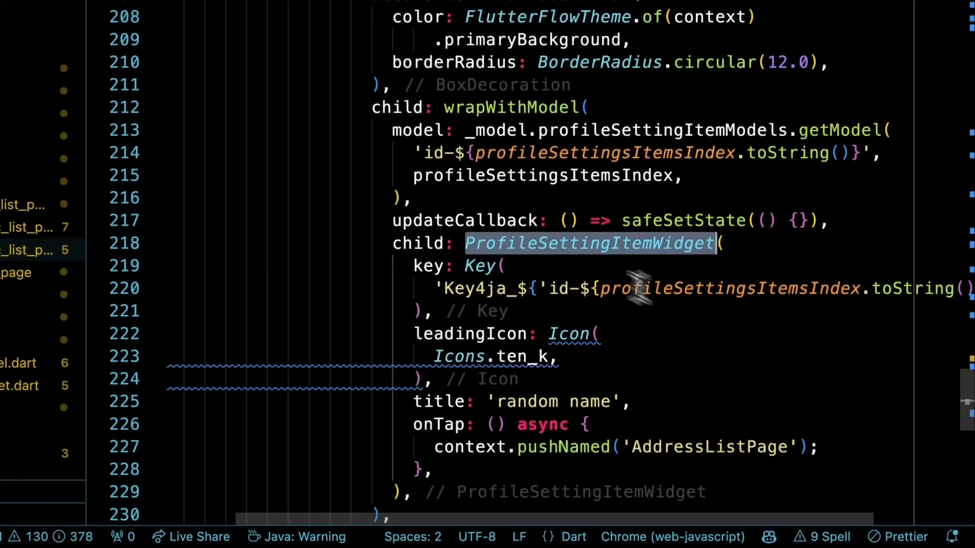
scroll(457, 245, up, 1)
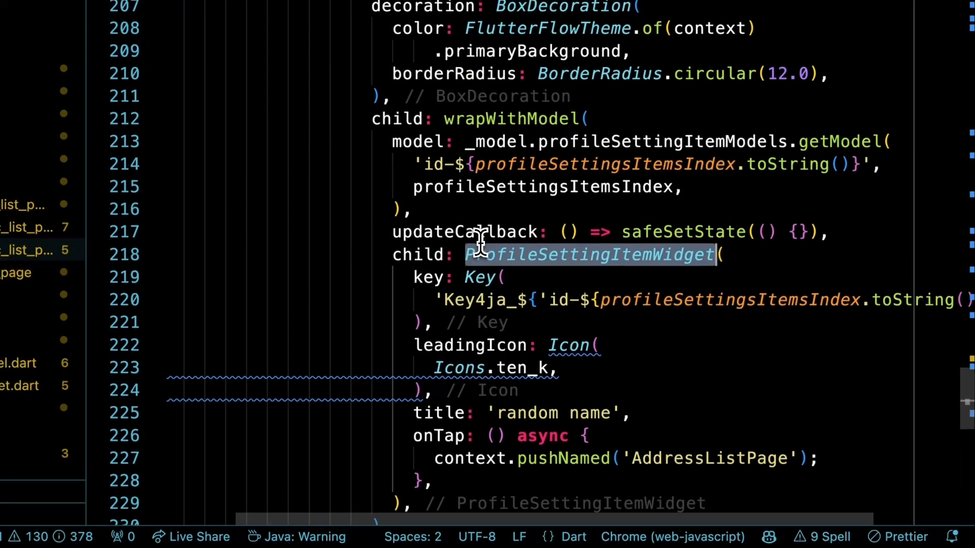
scroll(480, 244, up, 2)
Examine the wrapWithModel call around ProfileSettingItemWidget, including its model argument and the index-based id string.
click(467, 184)
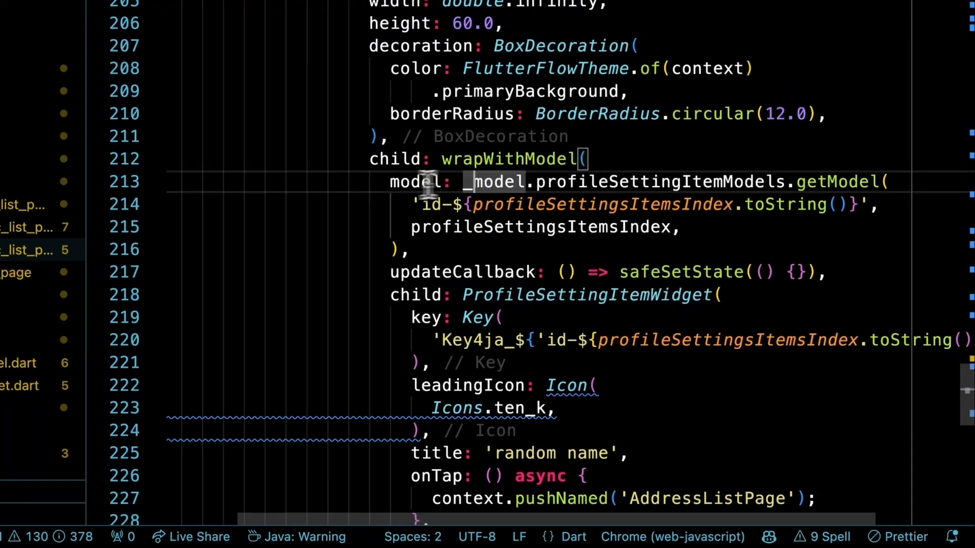
click(466, 161)
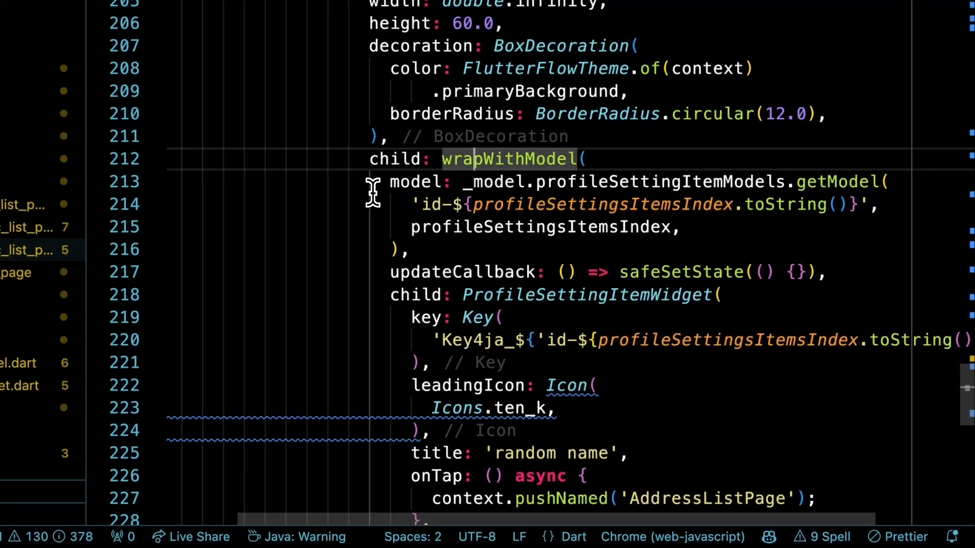
mouse_move(398, 185)
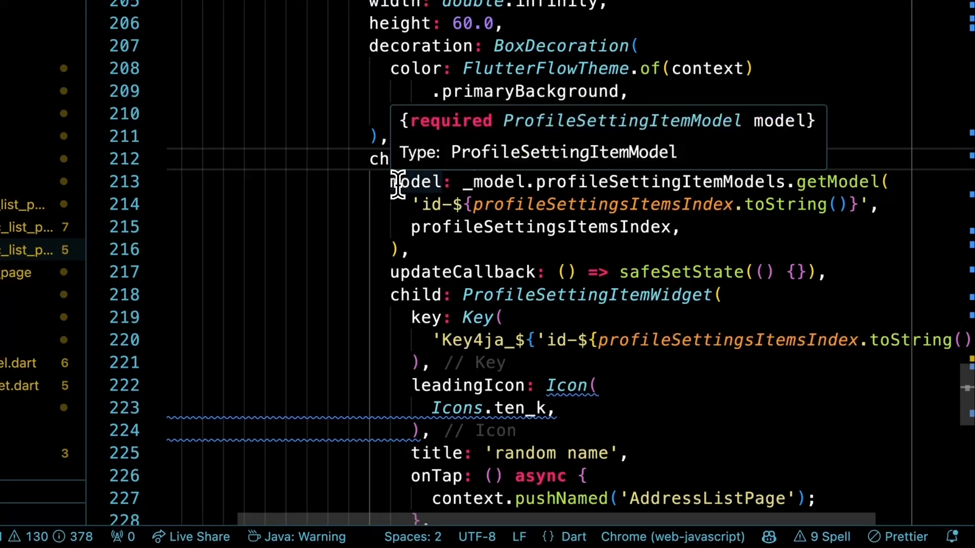
click(422, 205)
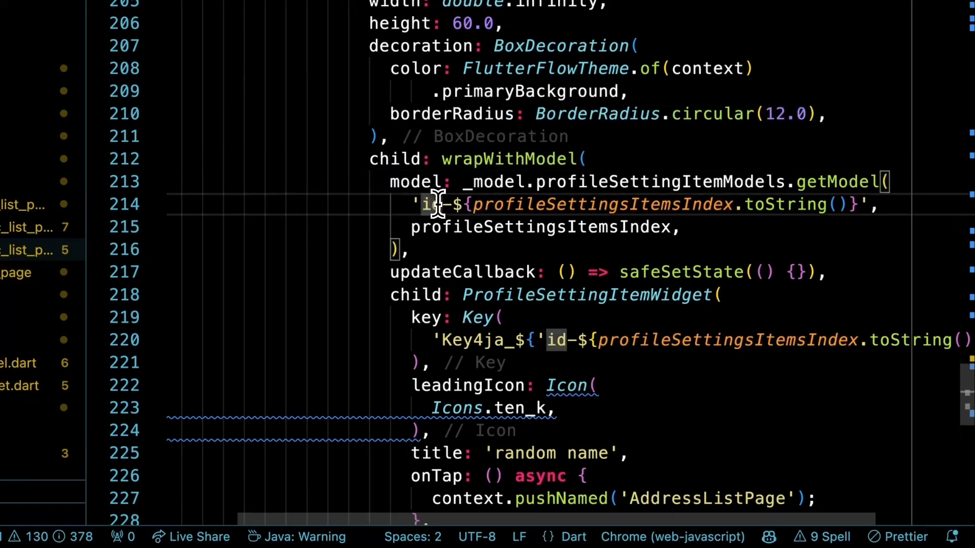
click(452, 202)
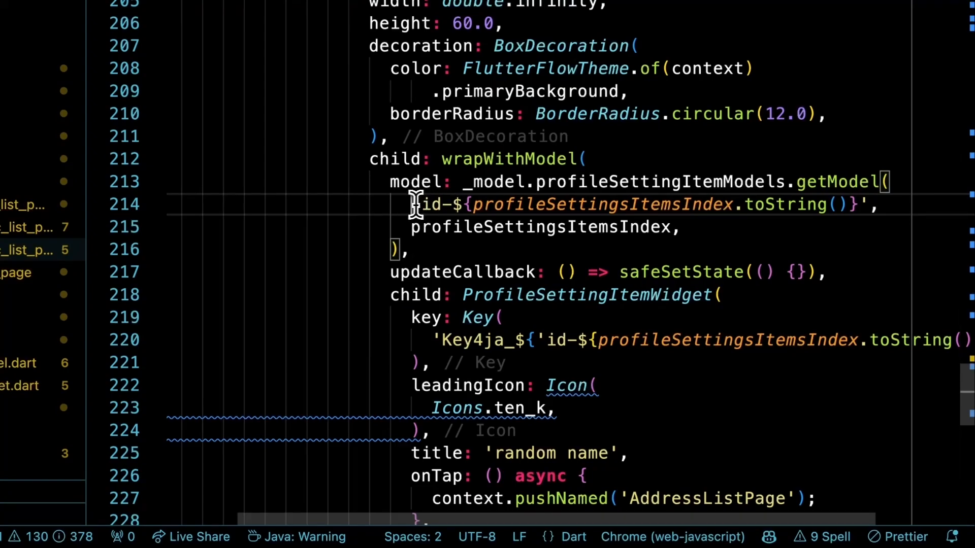
scroll(711, 228, up, 3)
drag(836, 270, 655, 271)
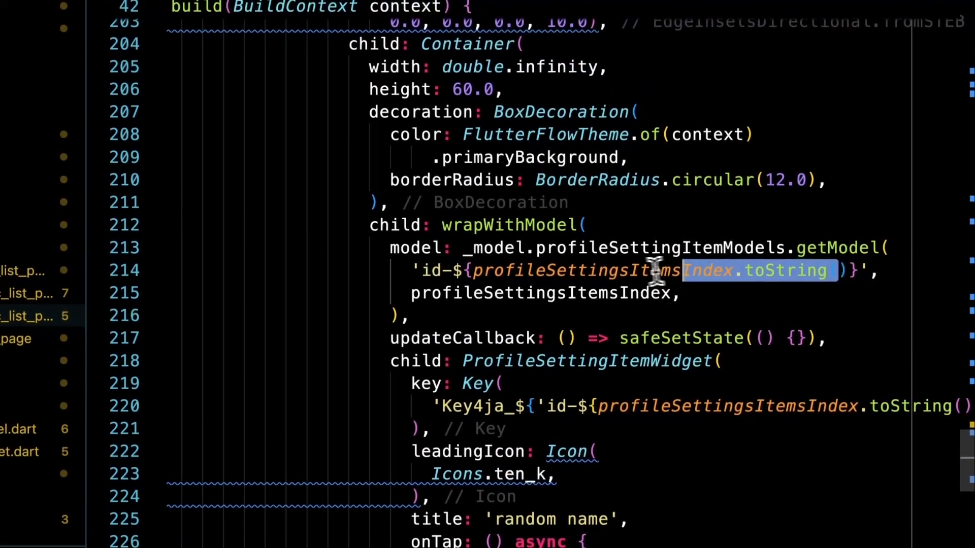
click(421, 273)
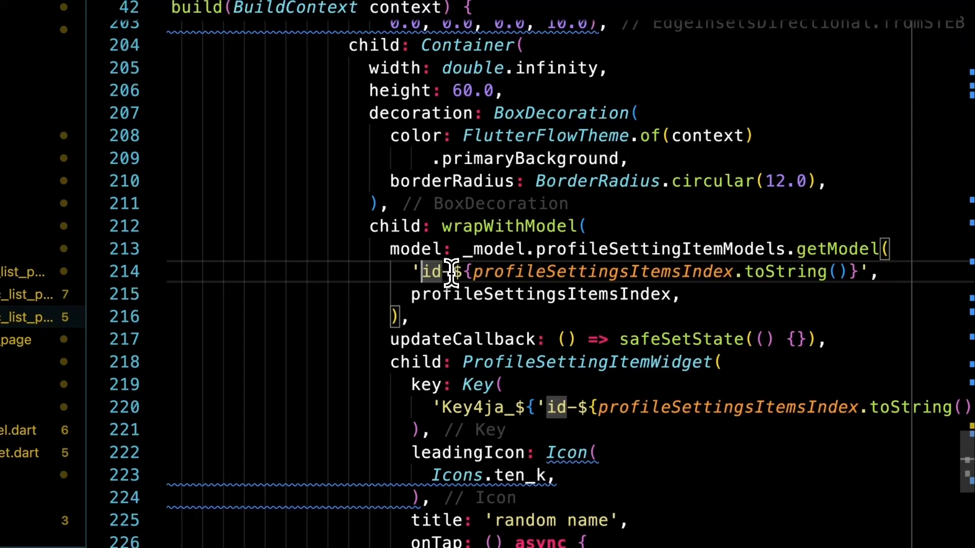
Go to the definition of getModel, check its uniqueKey parameter and return to the dynamic list page code.
scroll(711, 280, up, 1)
mouse_move(831, 280)
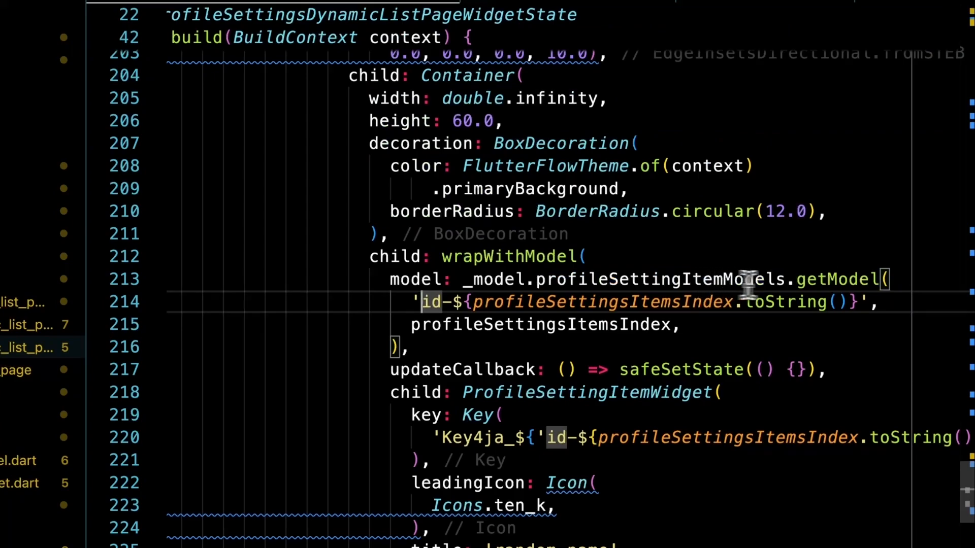
super+click(864, 282)
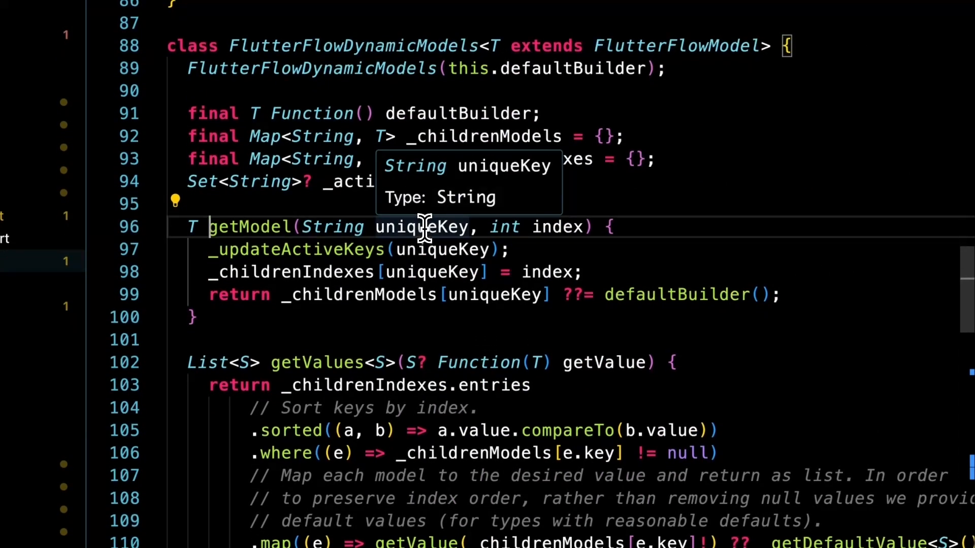
key(ctrl+minus)
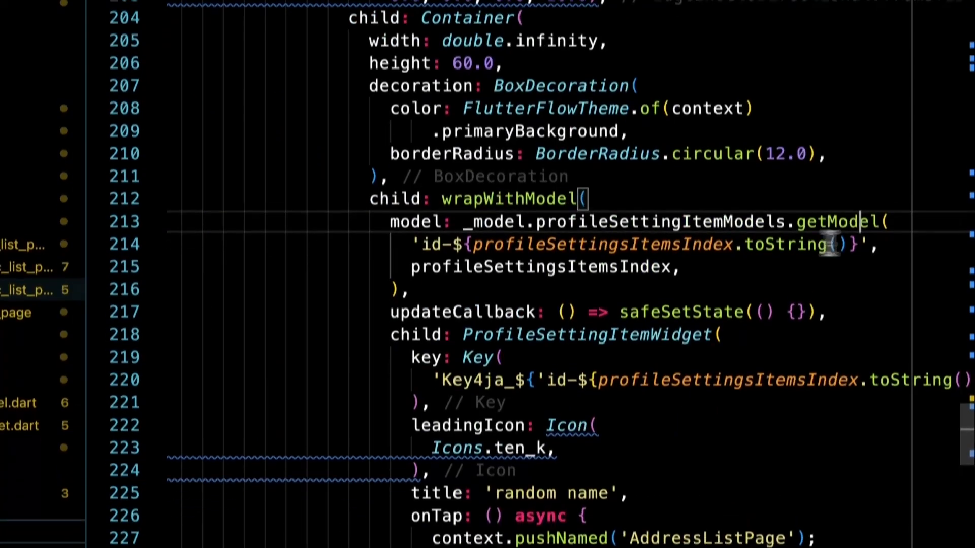